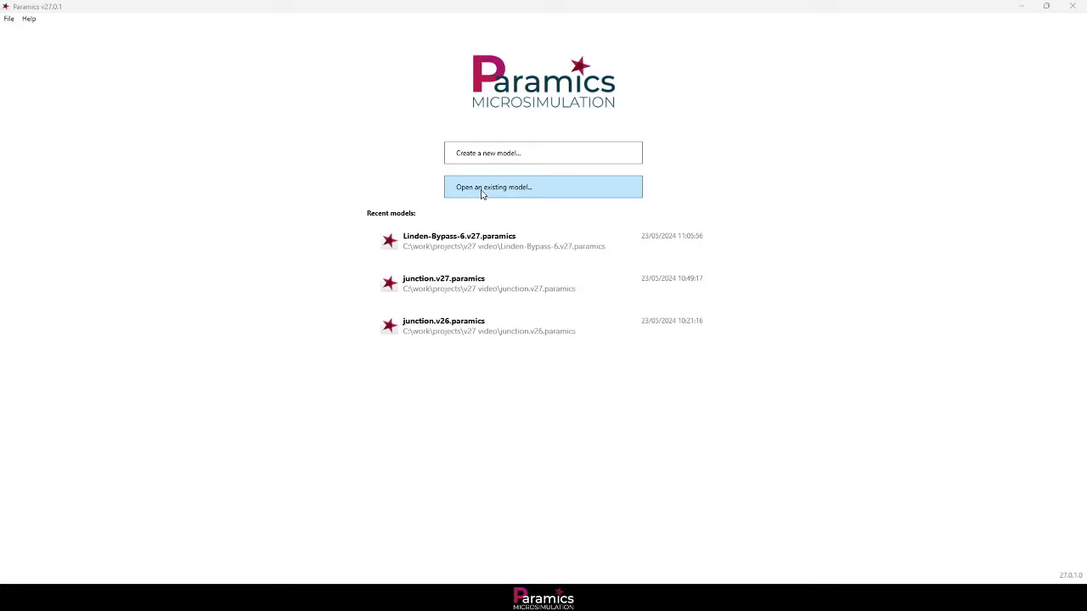
# Open the existing junction.v26.paramics model and upgrade it with the projection set to None.
pyautogui.click(482, 193)
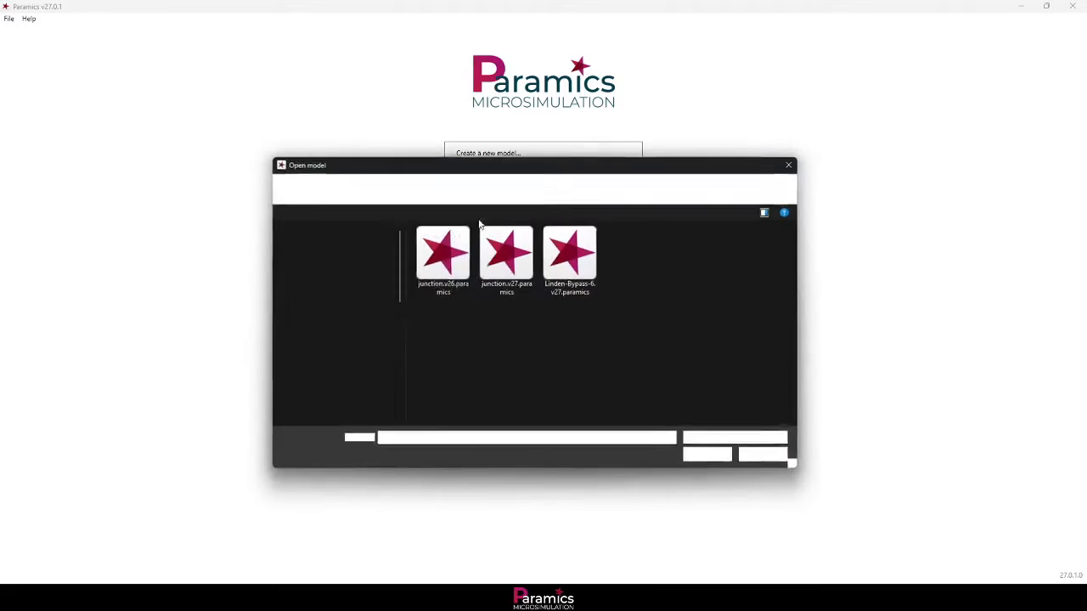
pyautogui.doubleClick(459, 266)
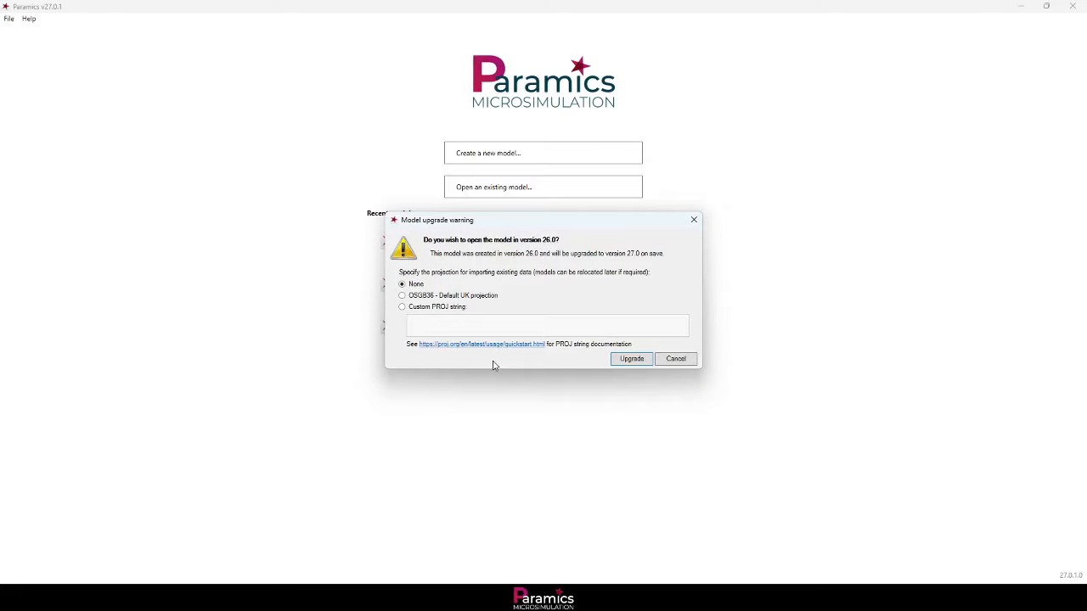
pyautogui.click(632, 360)
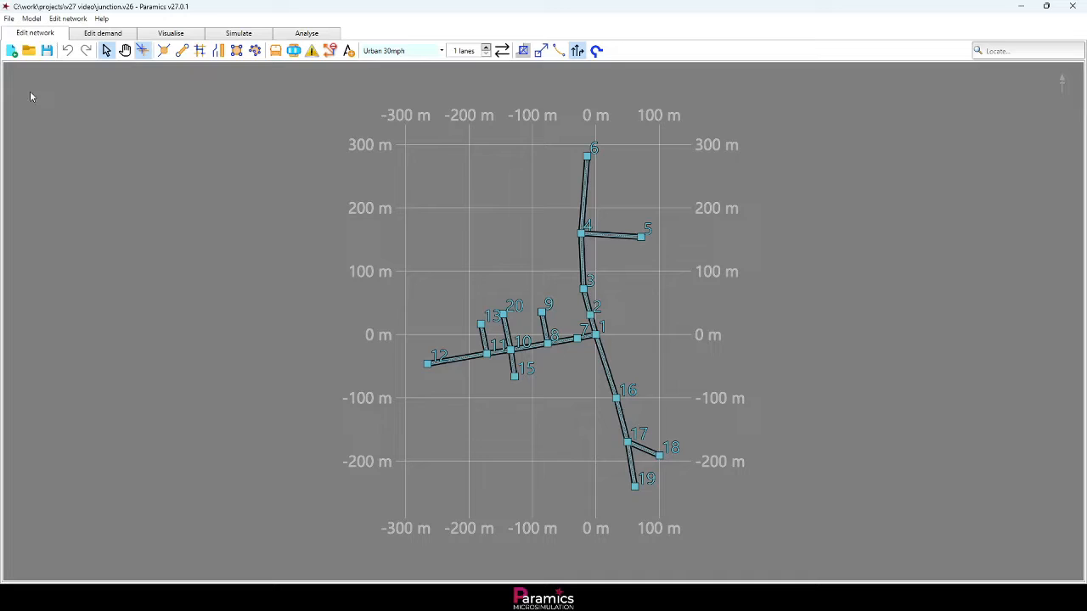
# Start relocating the model and choose node 1 as the reference node.
pyautogui.click(34, 19)
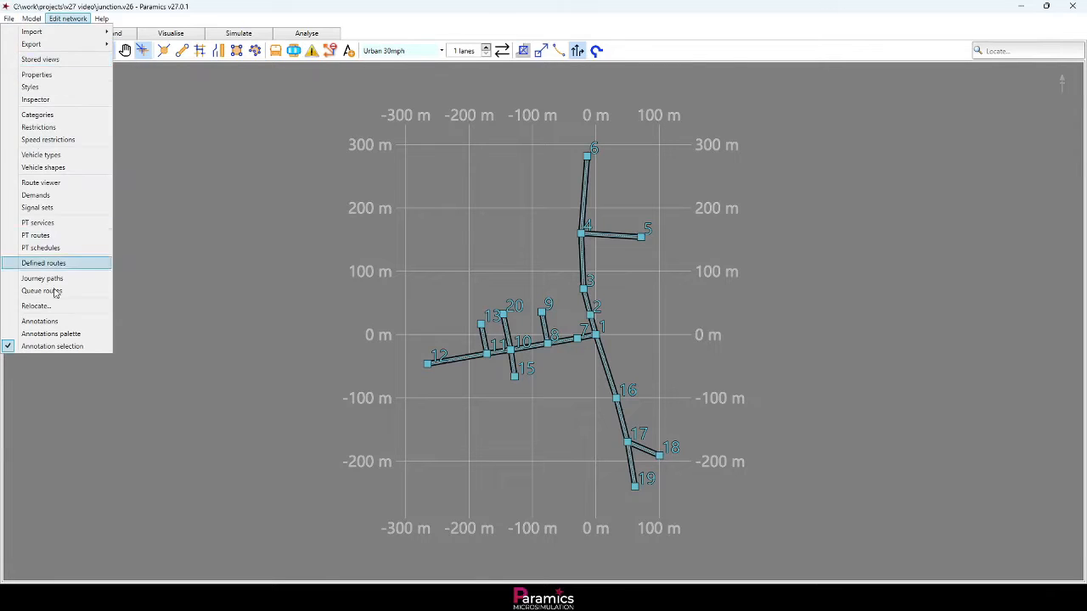
pyautogui.click(51, 304)
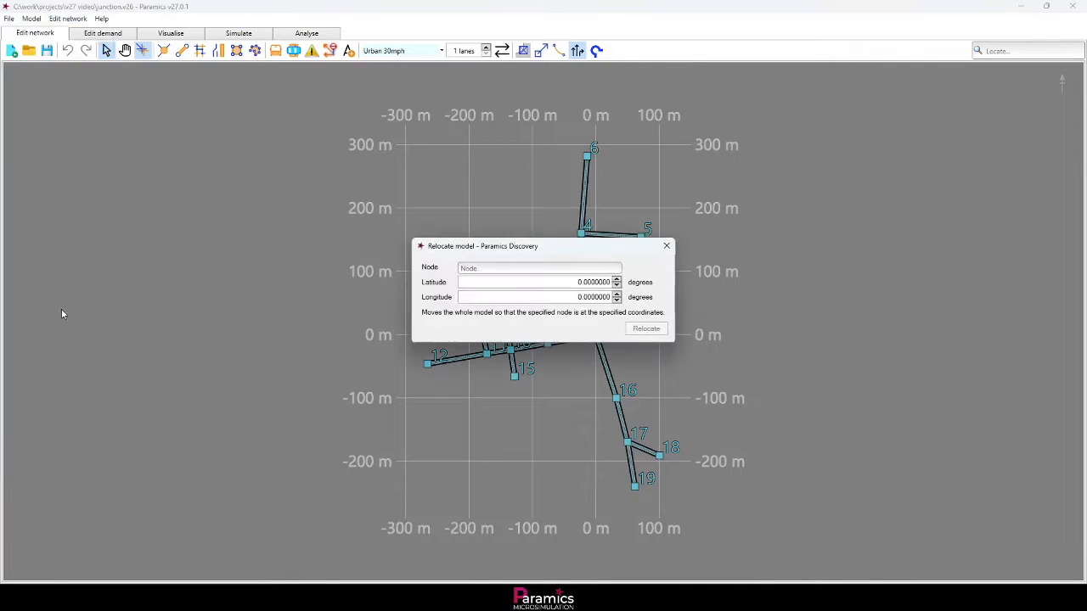
pyautogui.click(564, 268)
pyautogui.write('1')
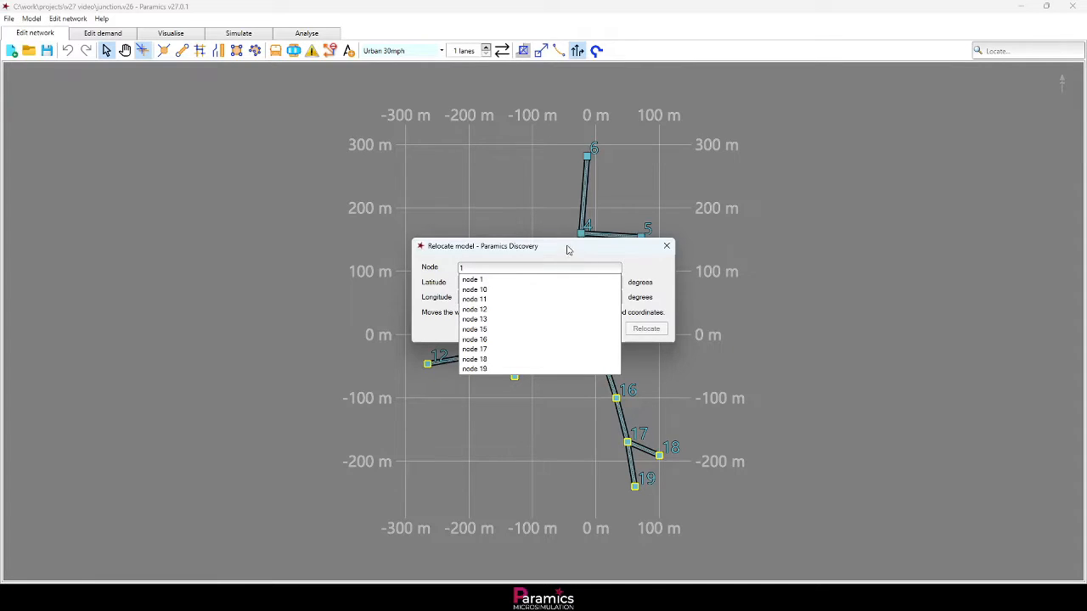
pyautogui.moveTo(568, 247); pyautogui.dragTo(378, 209)
pyautogui.click(438, 250)
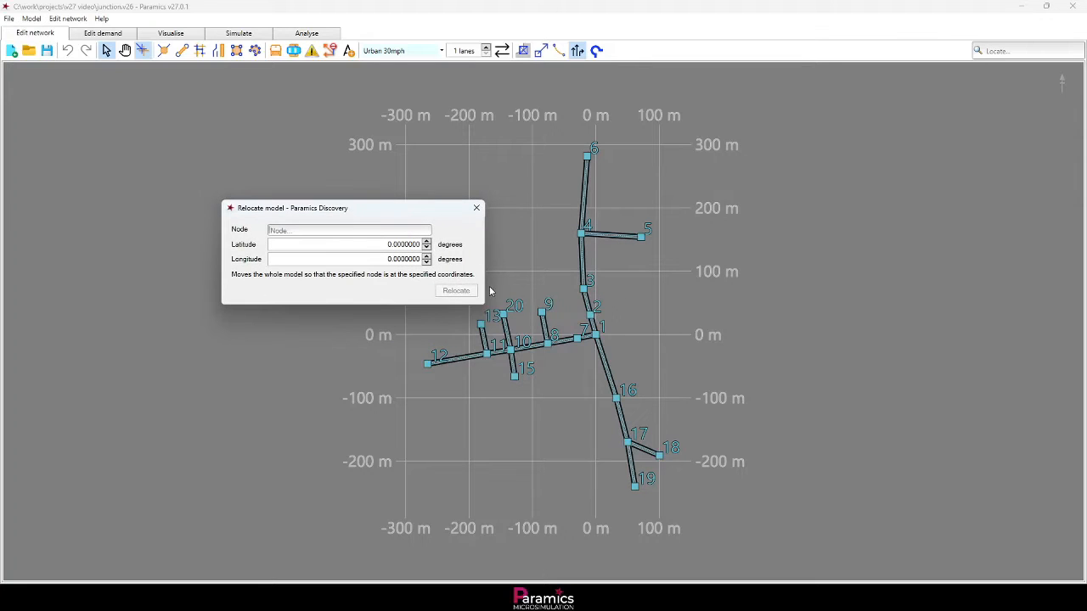
pyautogui.click(330, 231)
pyautogui.write('1')
pyautogui.click(323, 243)
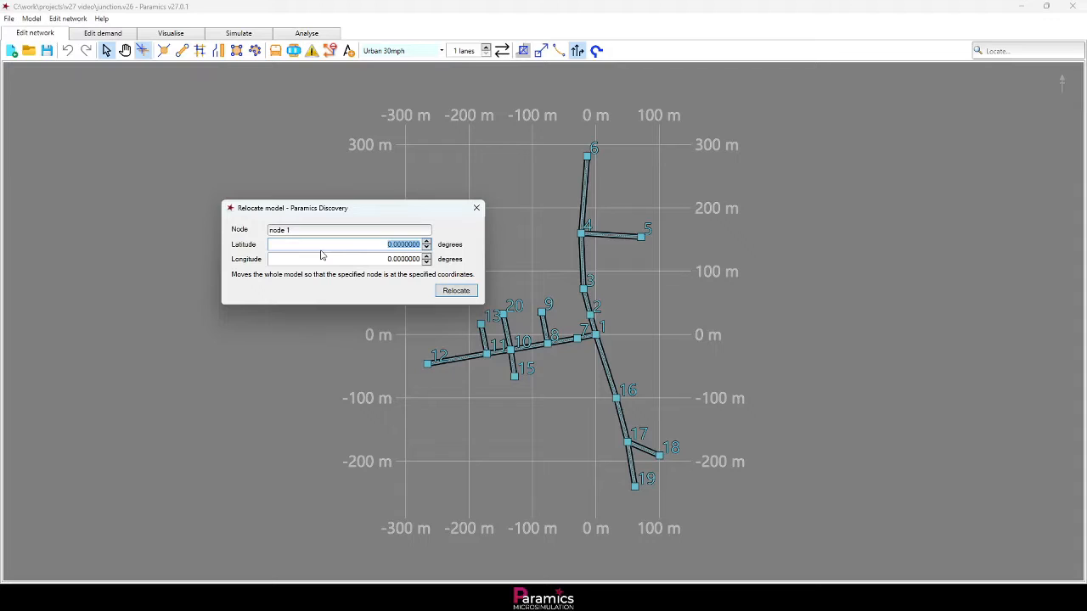
# Relocate the model so that node 1 lies at latitude 51.4605070 and longitude -0.3315500 degrees.
pyautogui.write('51.4605507')
pyautogui.press('Tab')
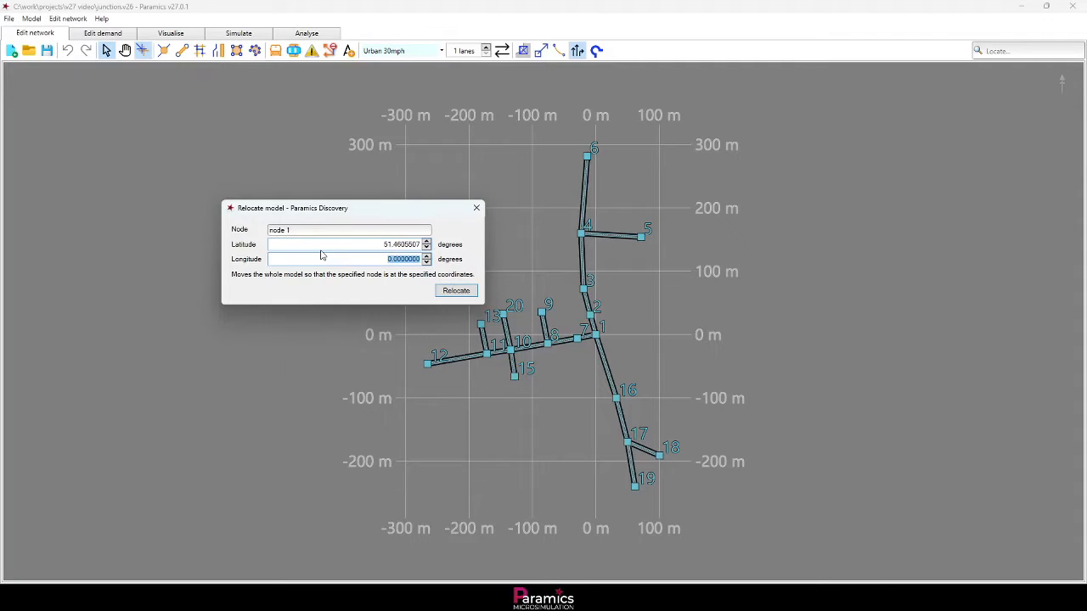
pyautogui.click(411, 245)
pyautogui.press('BackSpace')
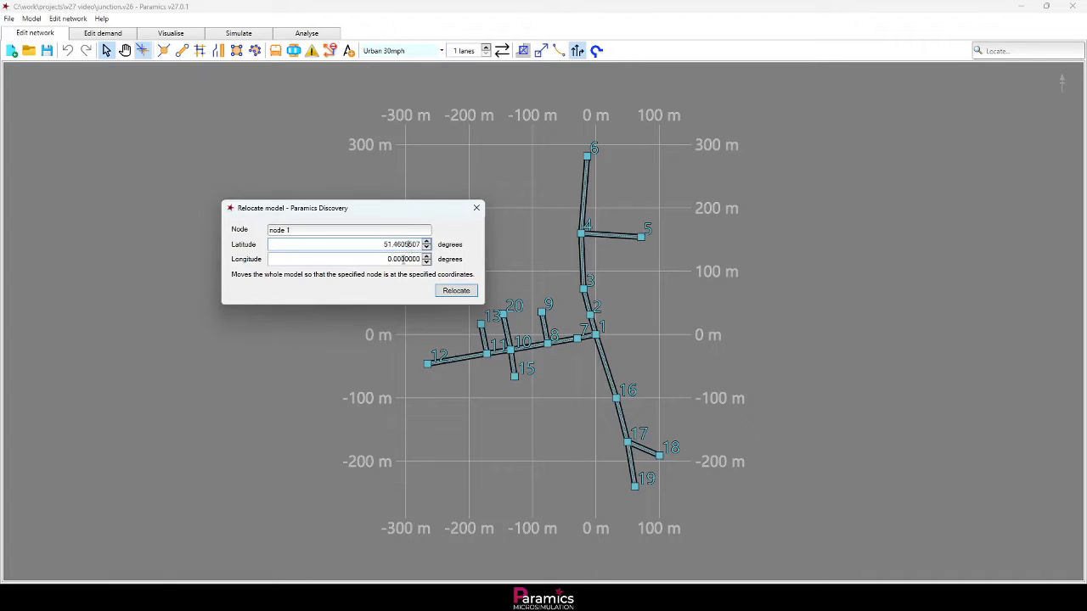
pyautogui.press('Tab')
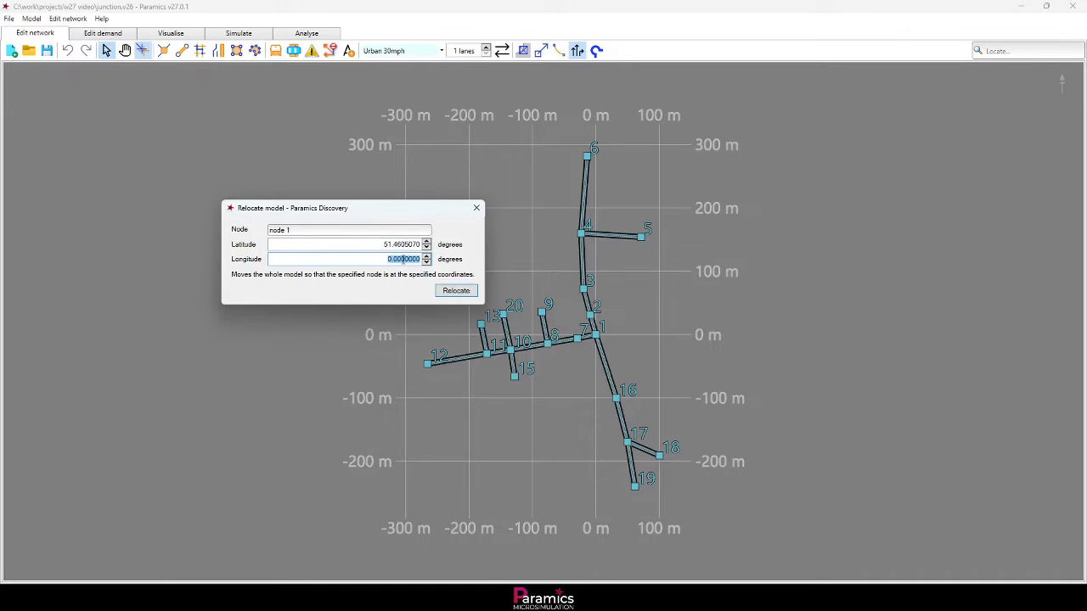
pyautogui.write('-0.3315500')
pyautogui.click(460, 291)
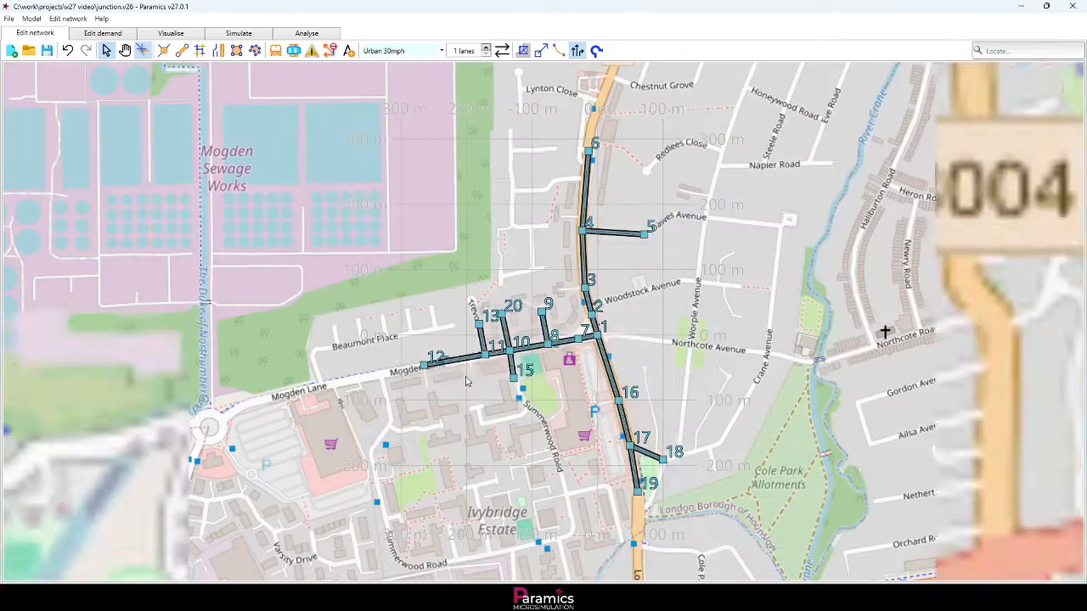
# Open the display styles and switch the background map from Street to Satellite.
pyautogui.scroll(1, 617, 344)
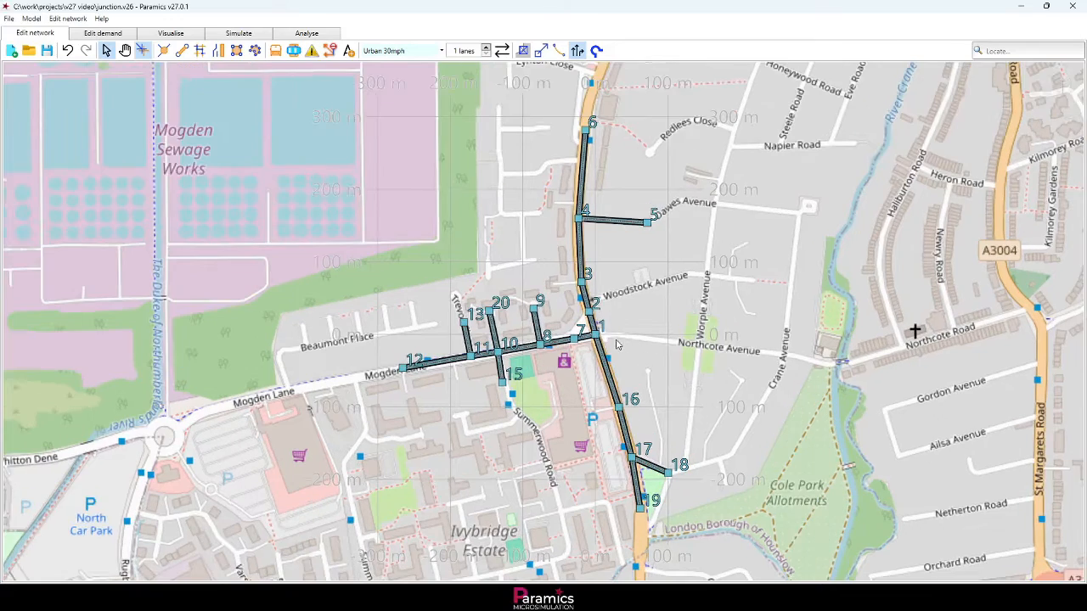
pyautogui.scroll(3, 617, 344)
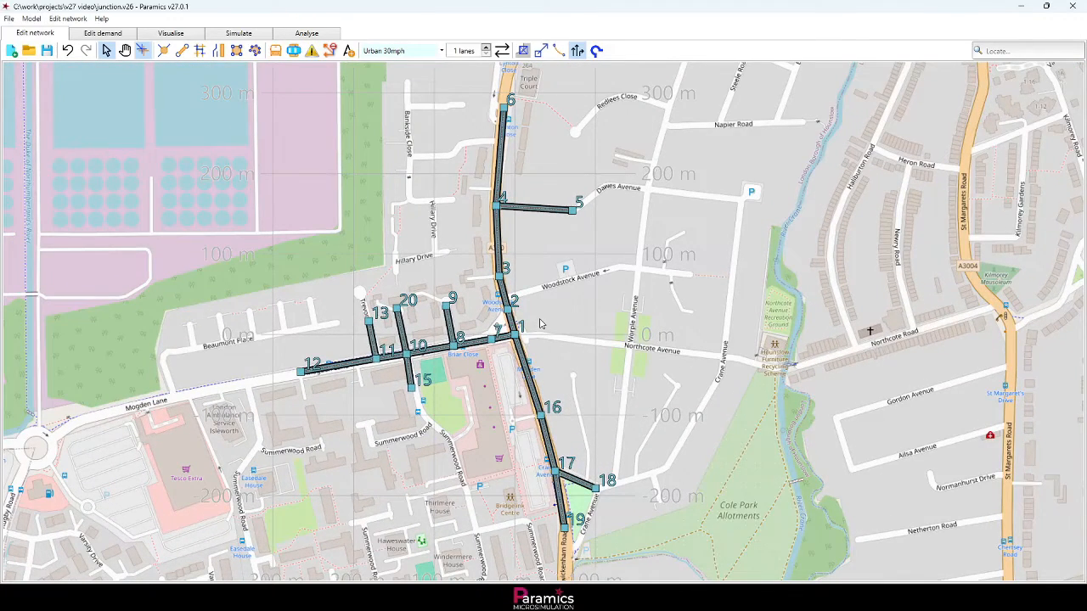
pyautogui.click(67, 19)
pyautogui.click(32, 87)
pyautogui.click(913, 96)
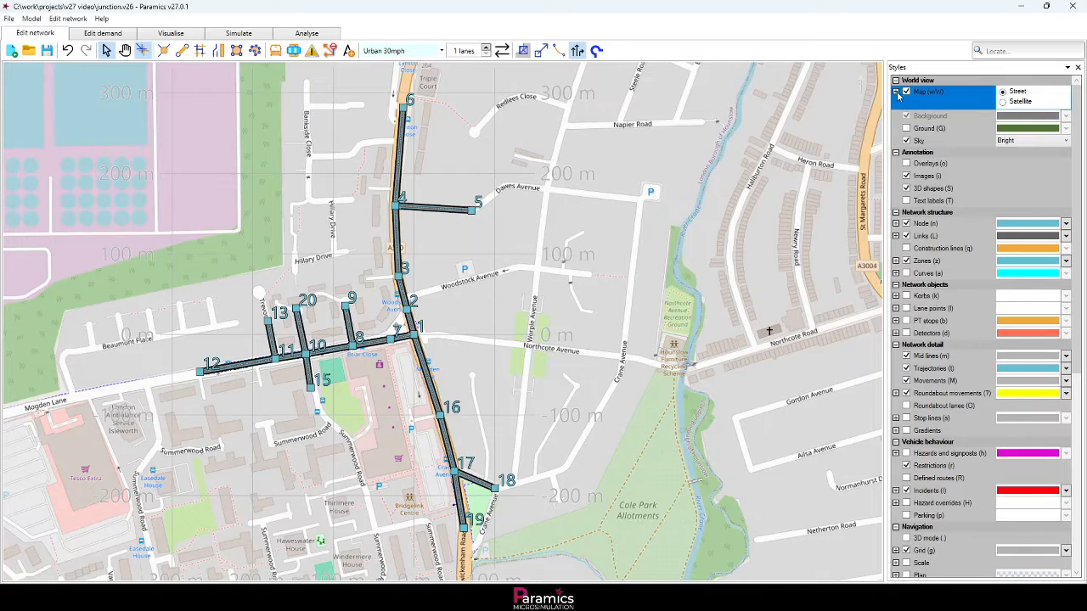
pyautogui.click(1003, 102)
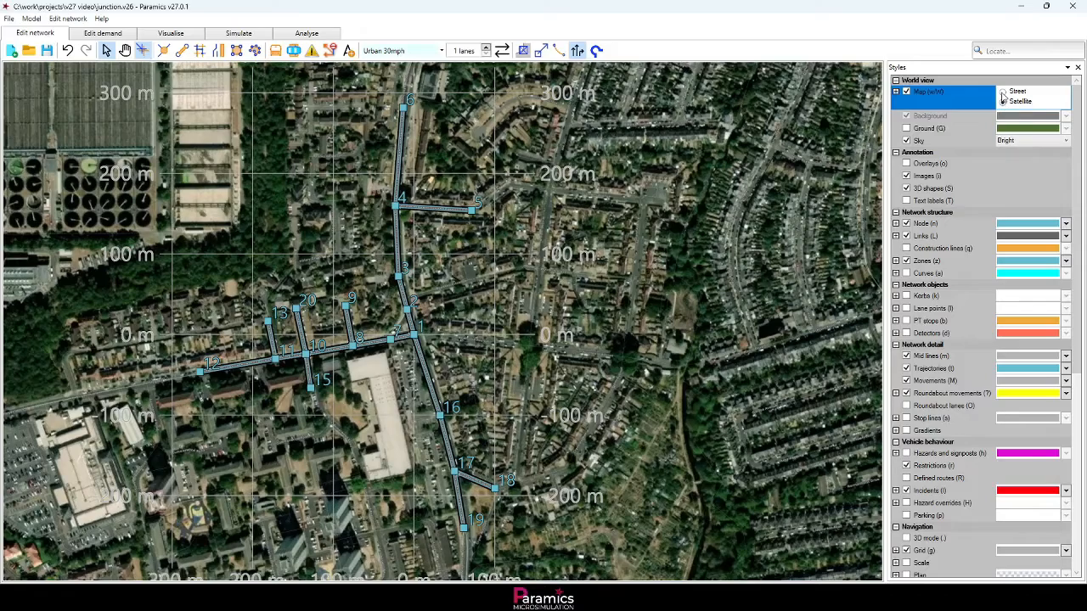
pyautogui.click(1003, 91)
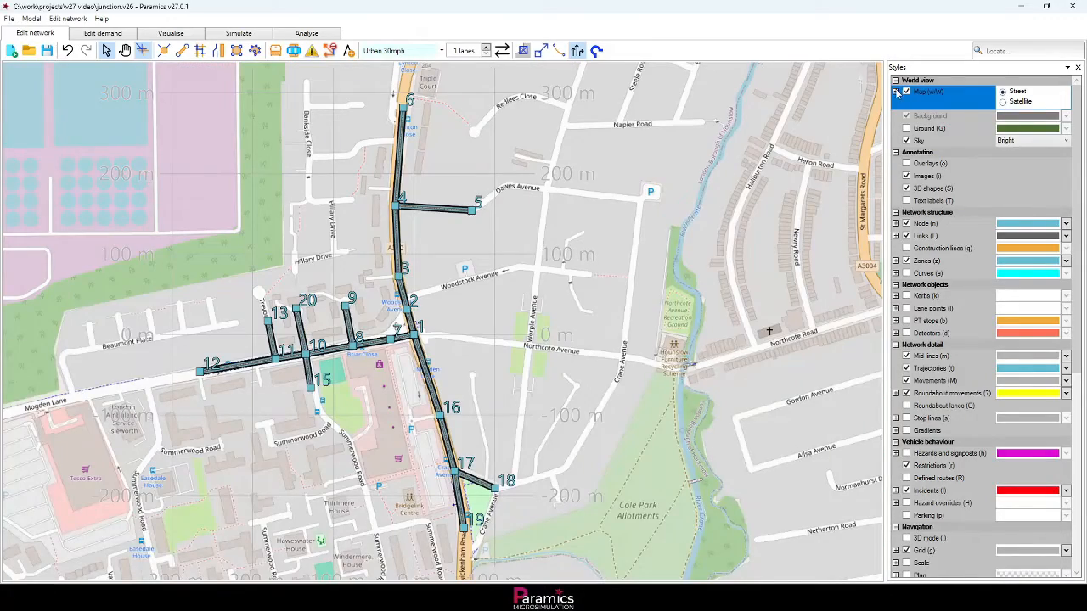
pyautogui.click(1003, 101)
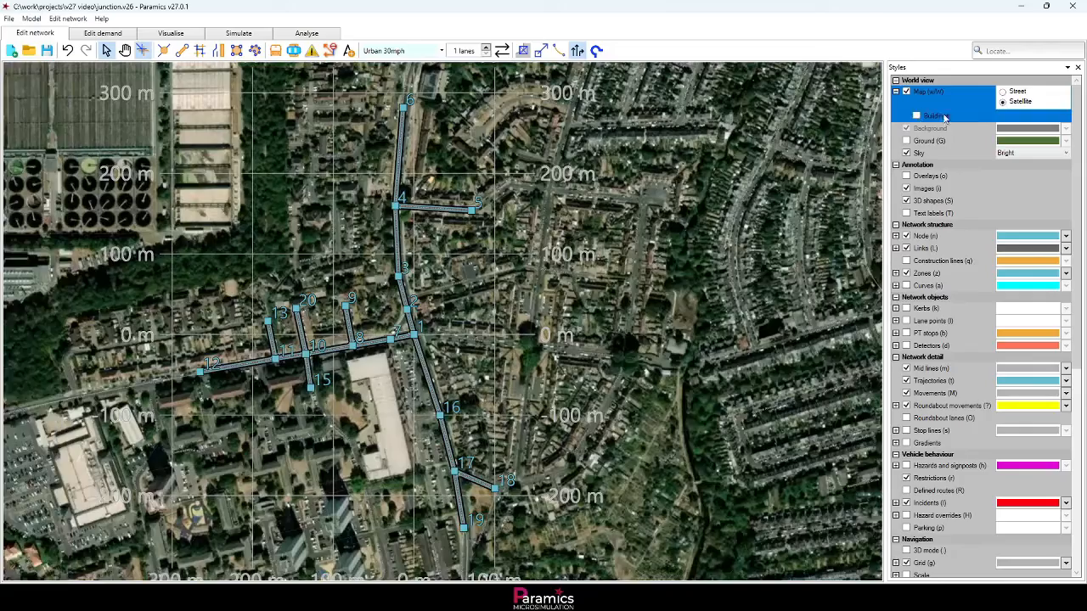
# Enable the map's buildings and view the network in 3D mode.
pyautogui.click(916, 115)
pyautogui.scroll(3, 602, 320)
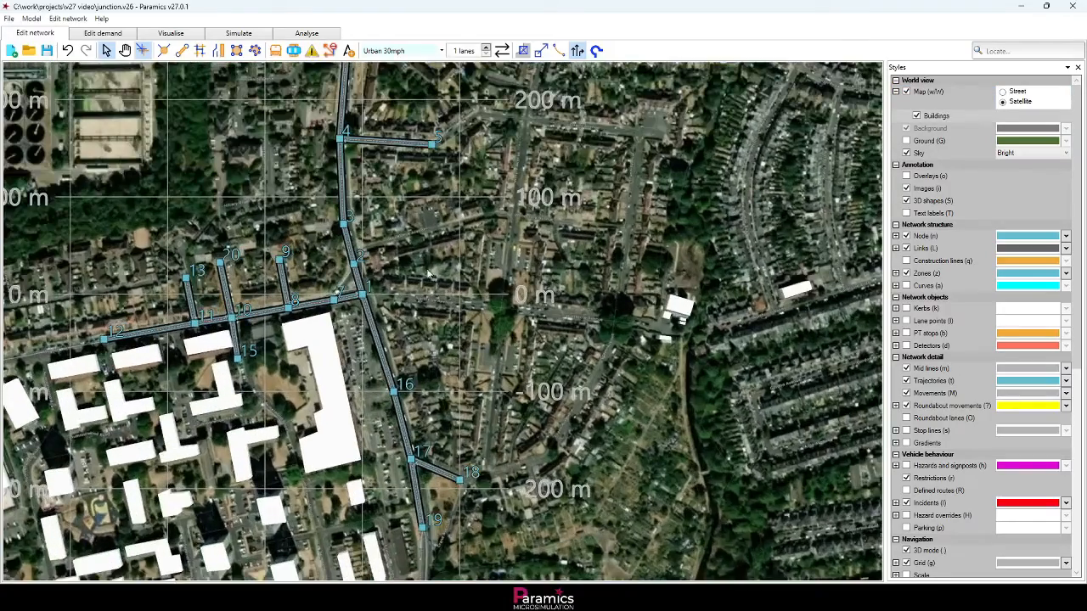
pyautogui.moveTo(428, 273); pyautogui.dragTo(286, 358)
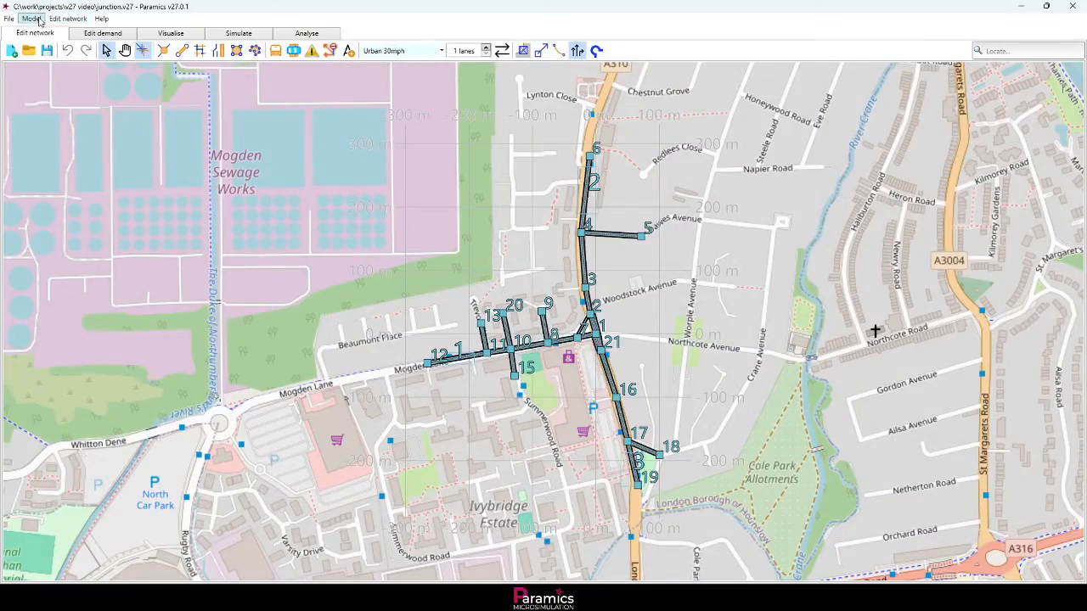
# Check the map and satellite tile server URLs in the mapping settings.
pyautogui.click(31, 18)
pyautogui.click(47, 57)
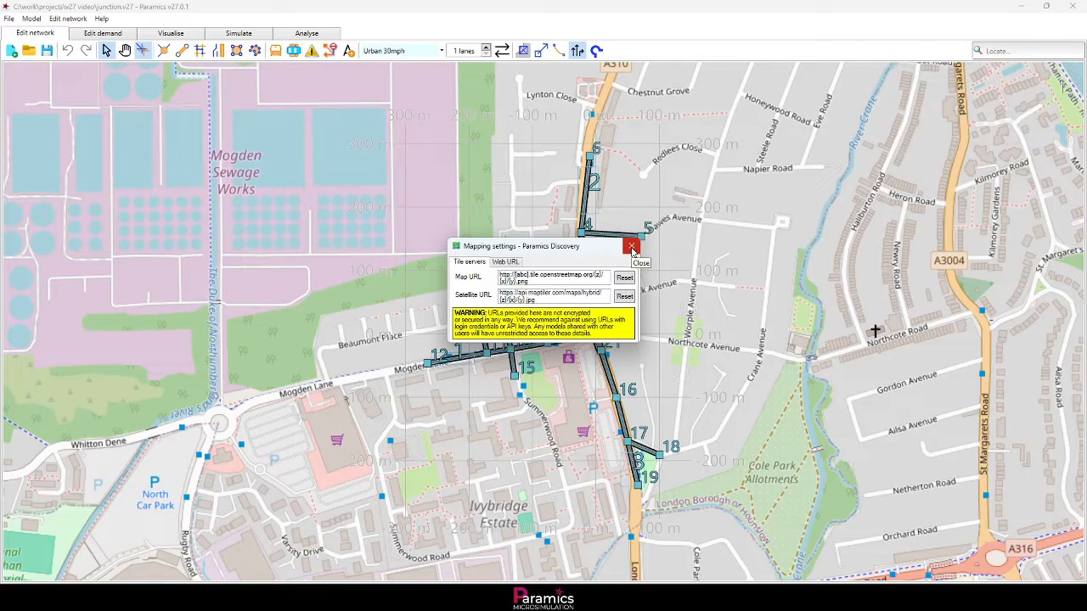
pyautogui.click(632, 247)
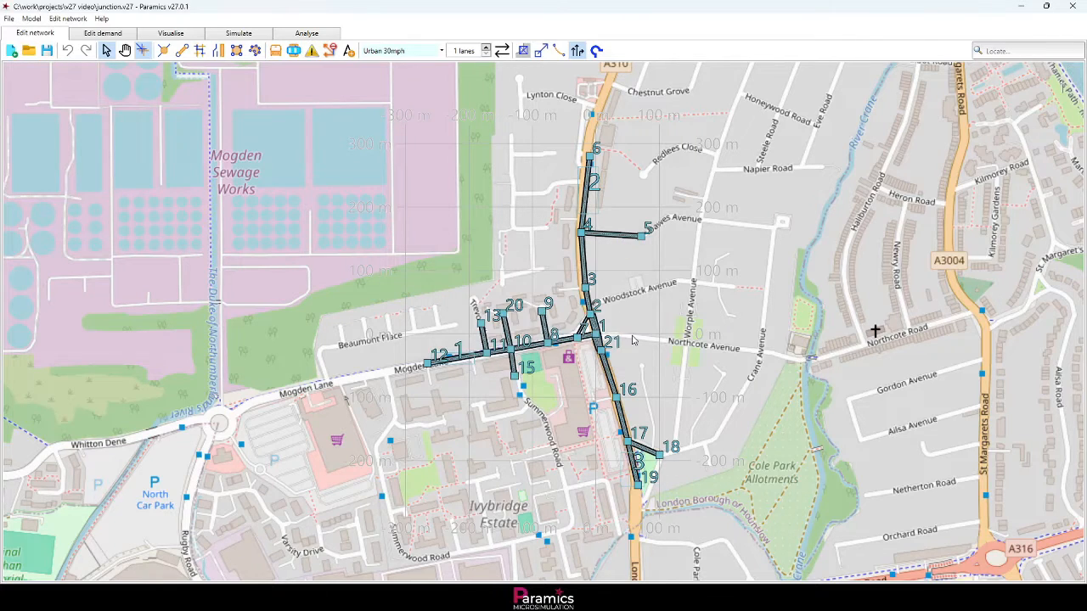
# Open the signals of junction 1 and add a second signal design.
pyautogui.moveTo(635, 340); pyautogui.dragTo(578, 315)
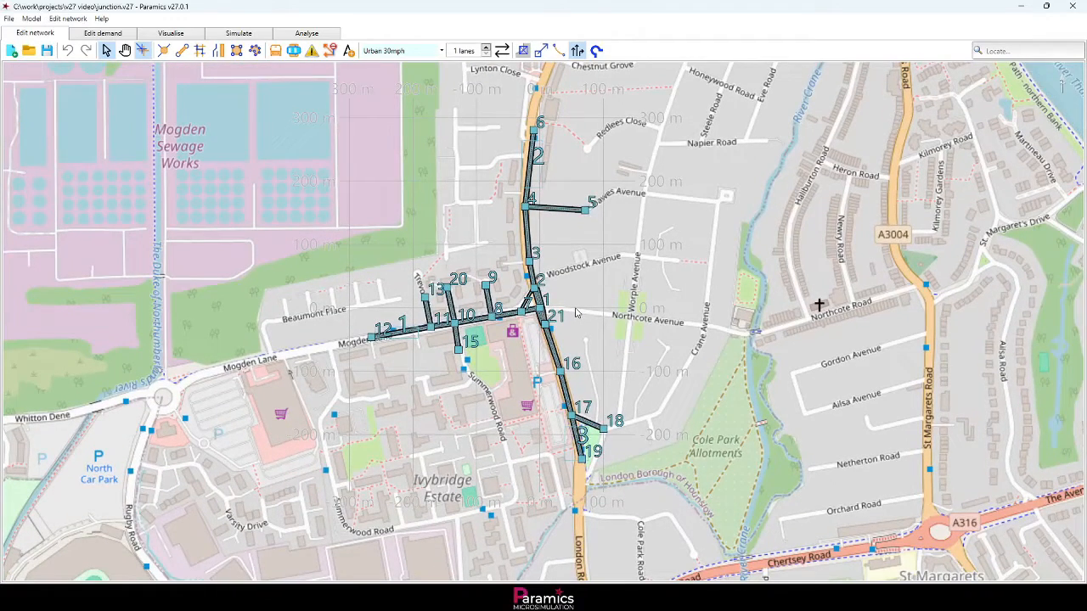
pyautogui.scroll(5, 576, 314)
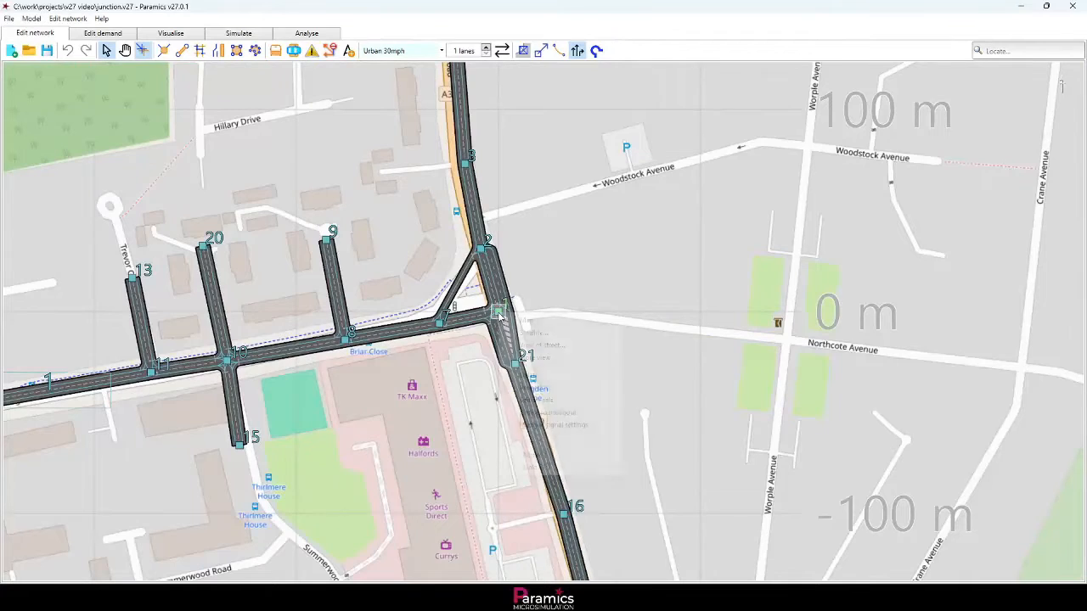
pyautogui.rightClick(503, 314)
pyautogui.click(550, 402)
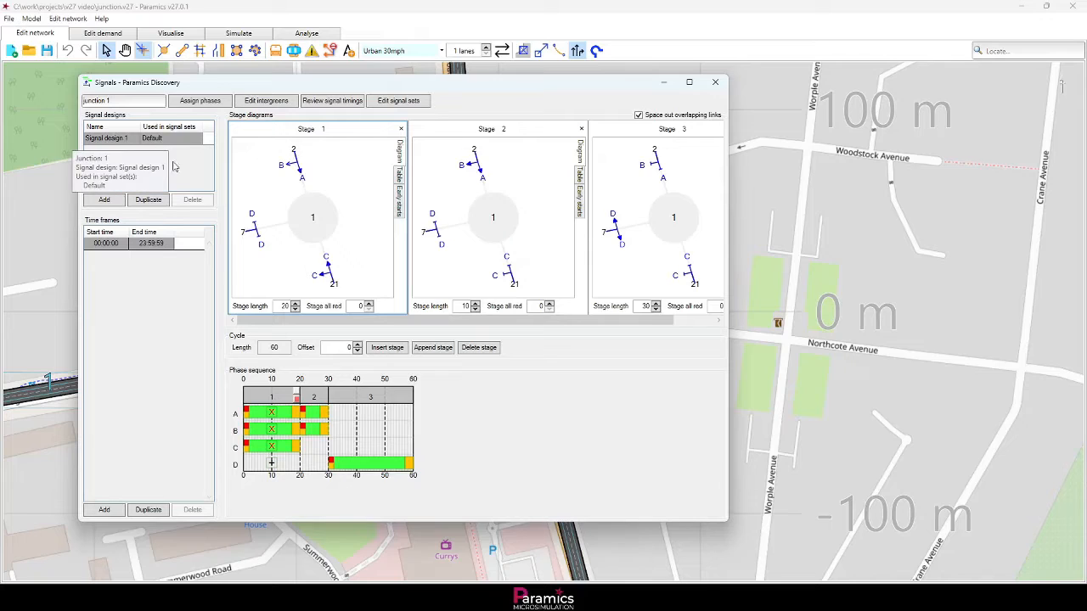
pyautogui.click(105, 201)
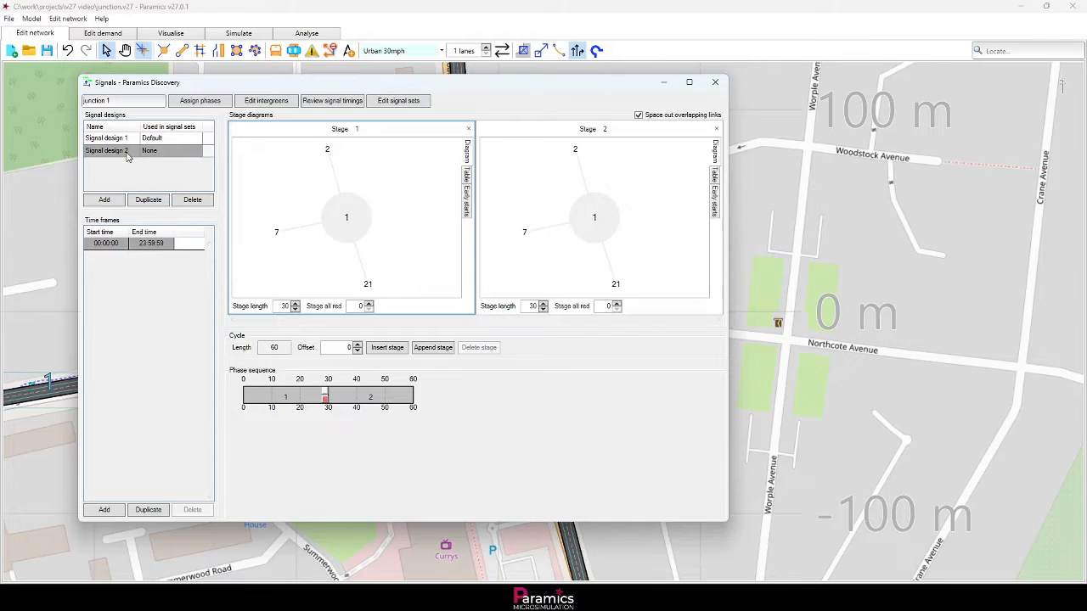
# Assign phase A to the movements from node 2, phase B to those from node 21 and phase C to those from node 7.
pyautogui.click(199, 100)
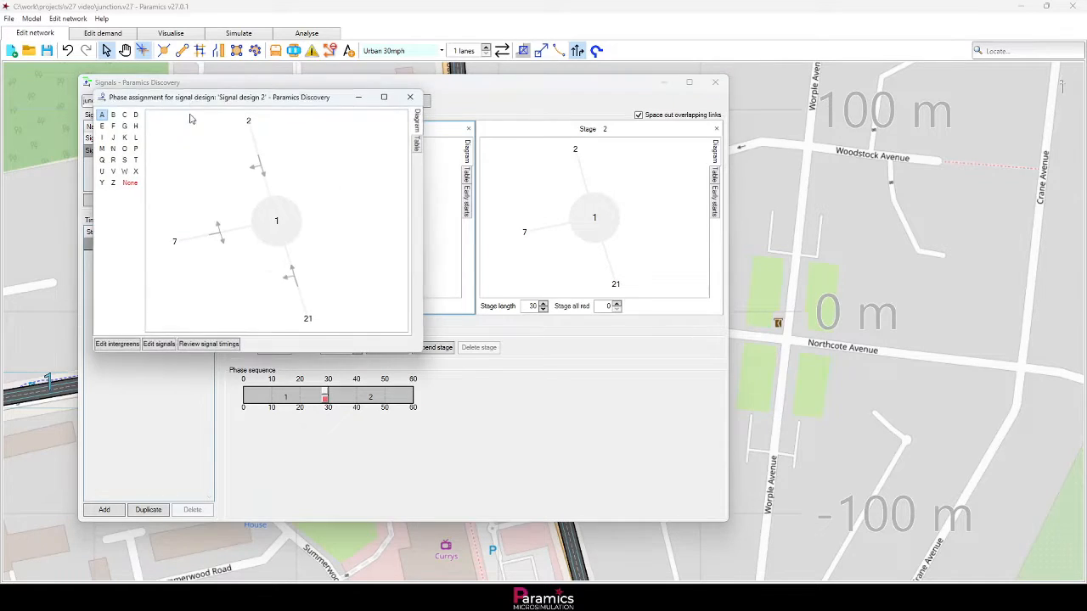
pyautogui.click(260, 167)
pyautogui.click(114, 115)
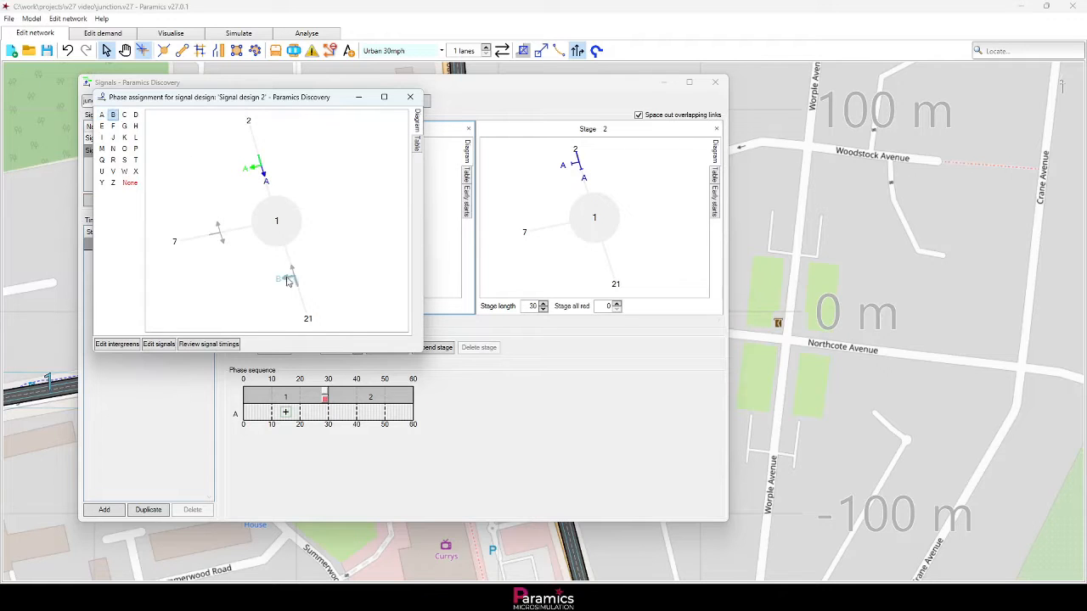
pyautogui.click(291, 276)
pyautogui.click(124, 114)
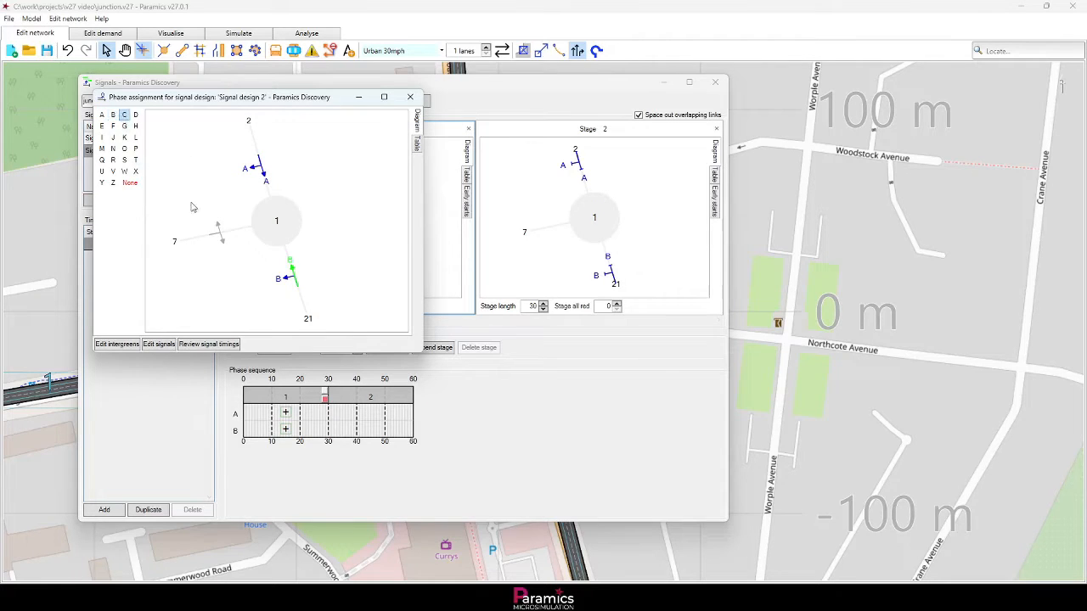
pyautogui.click(218, 231)
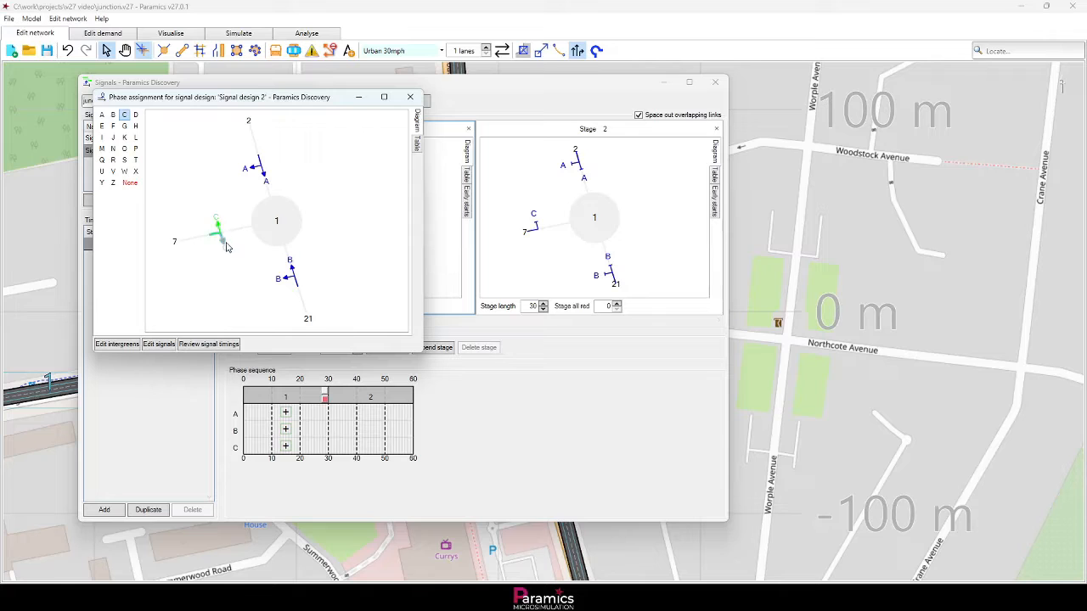
pyautogui.click(410, 96)
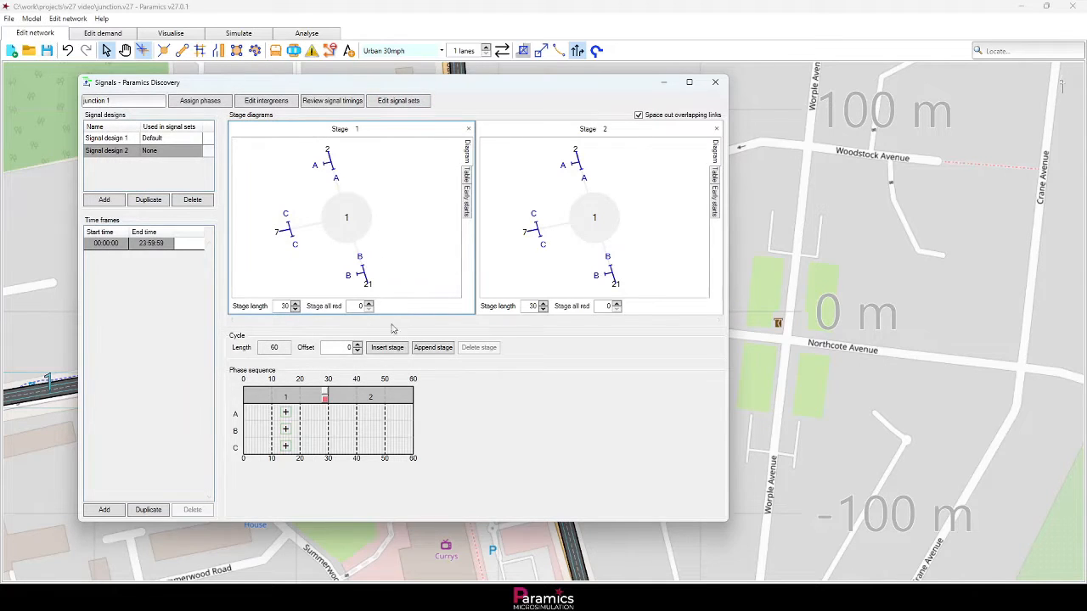
# Append a third stage and give phase A green in stage 1, phase B in stage 2 and phase C in stage 3.
pyautogui.click(433, 347)
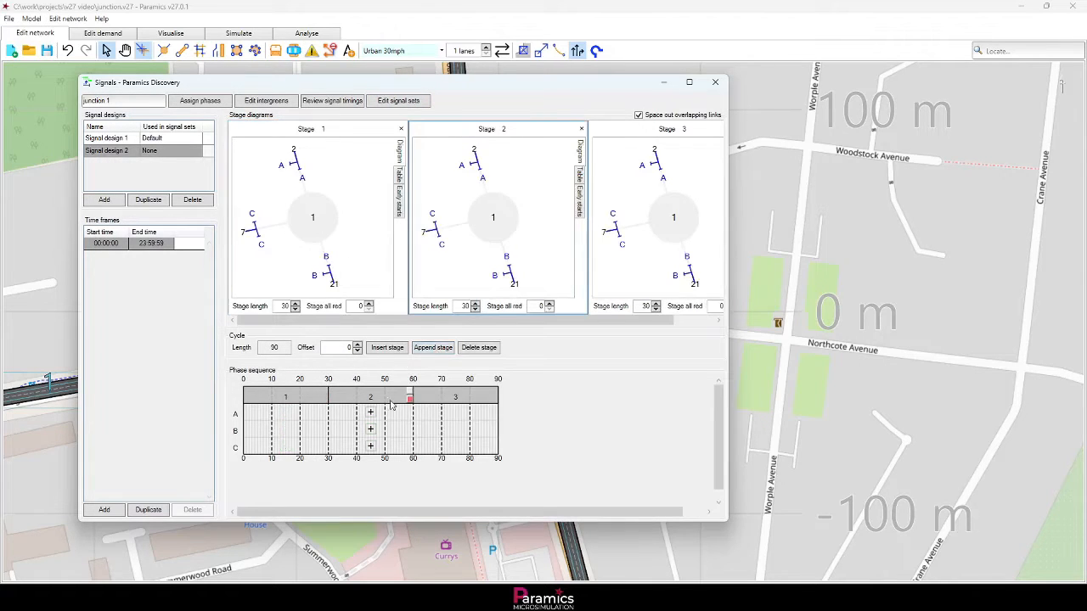
pyautogui.click(287, 413)
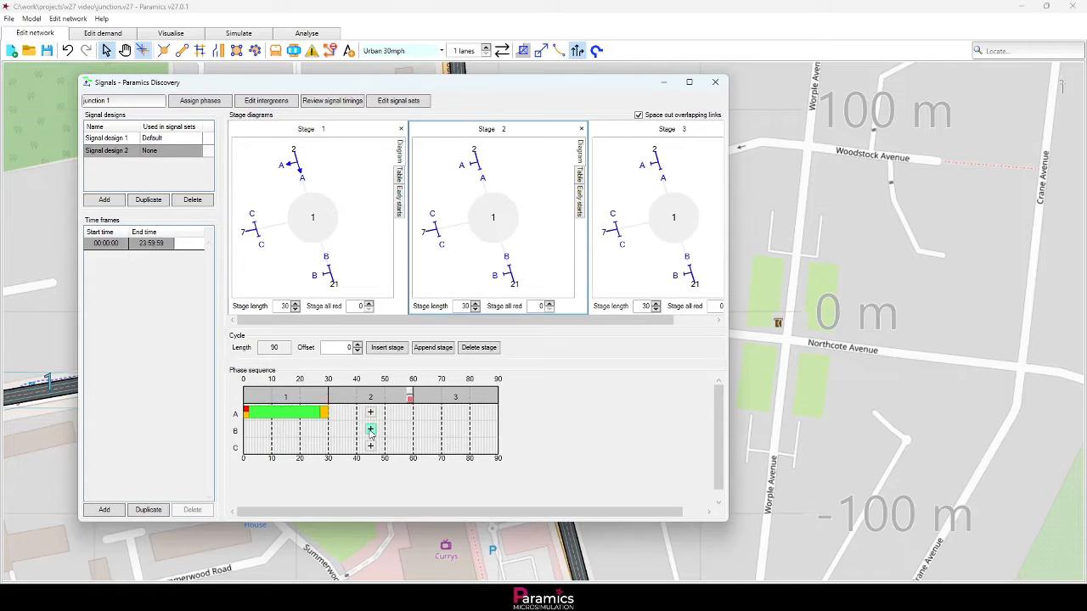
pyautogui.click(371, 430)
pyautogui.click(456, 447)
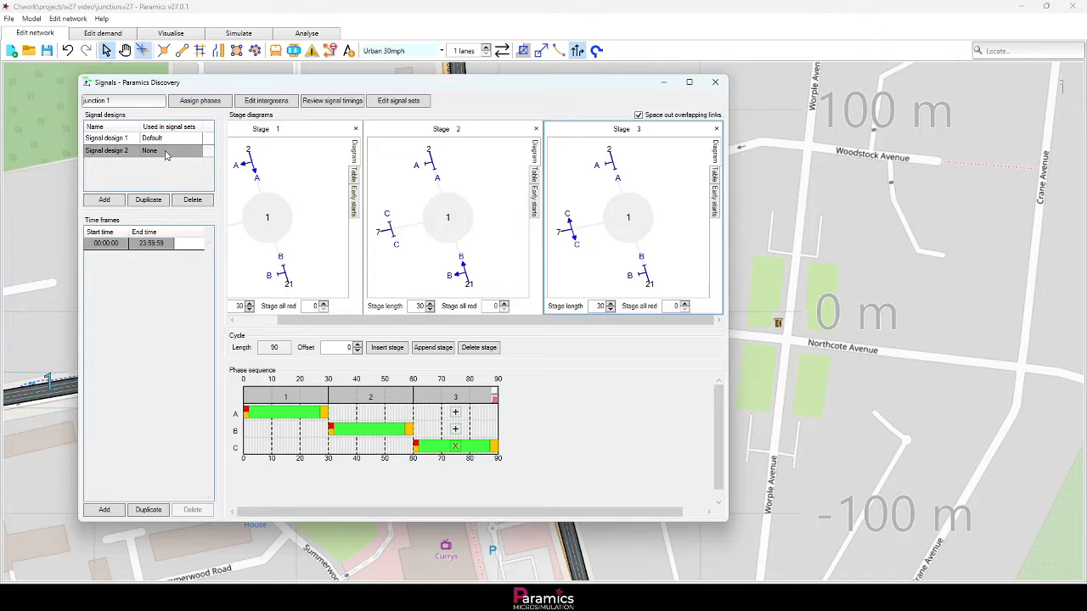
# Add a signal set named Option 1 and assign Signal design 2 to junction 1 in it.
pyautogui.click(389, 102)
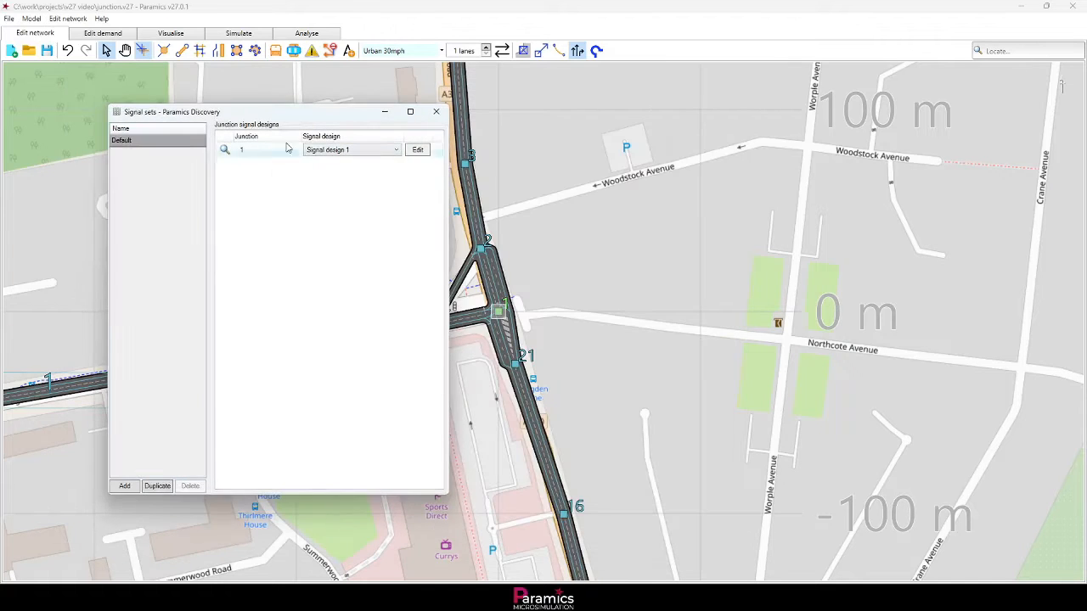
pyautogui.moveTo(254, 119); pyautogui.dragTo(556, 131)
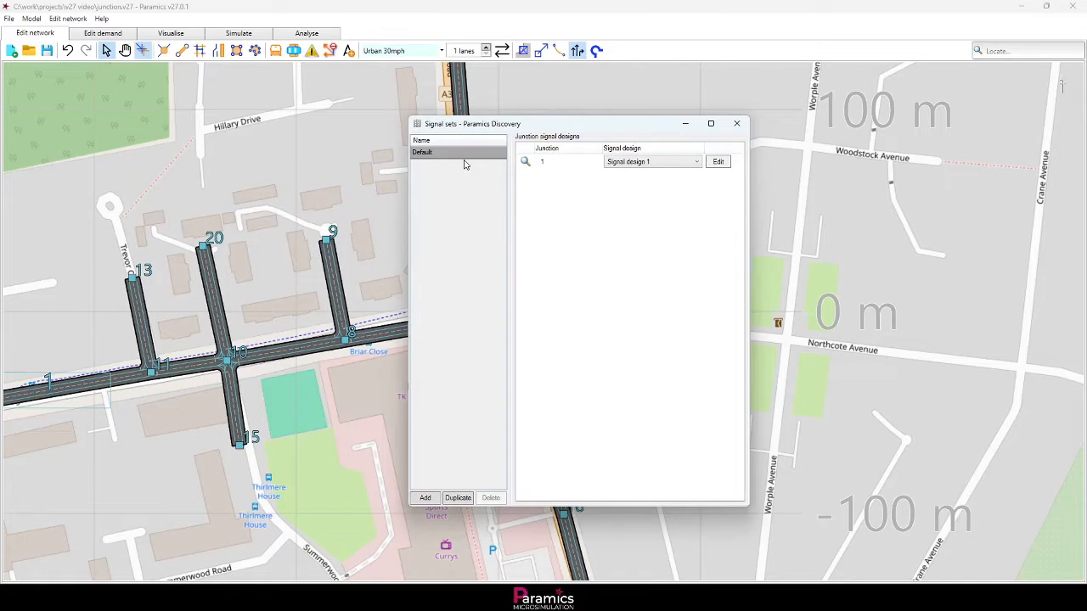
pyautogui.click(544, 161)
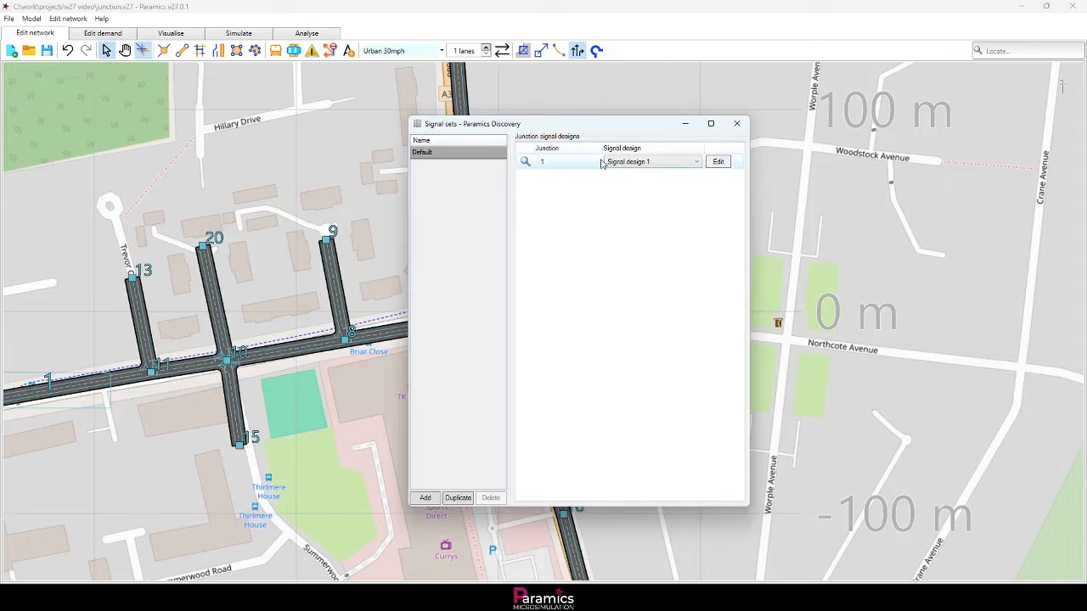
pyautogui.click(426, 497)
pyautogui.click(464, 167)
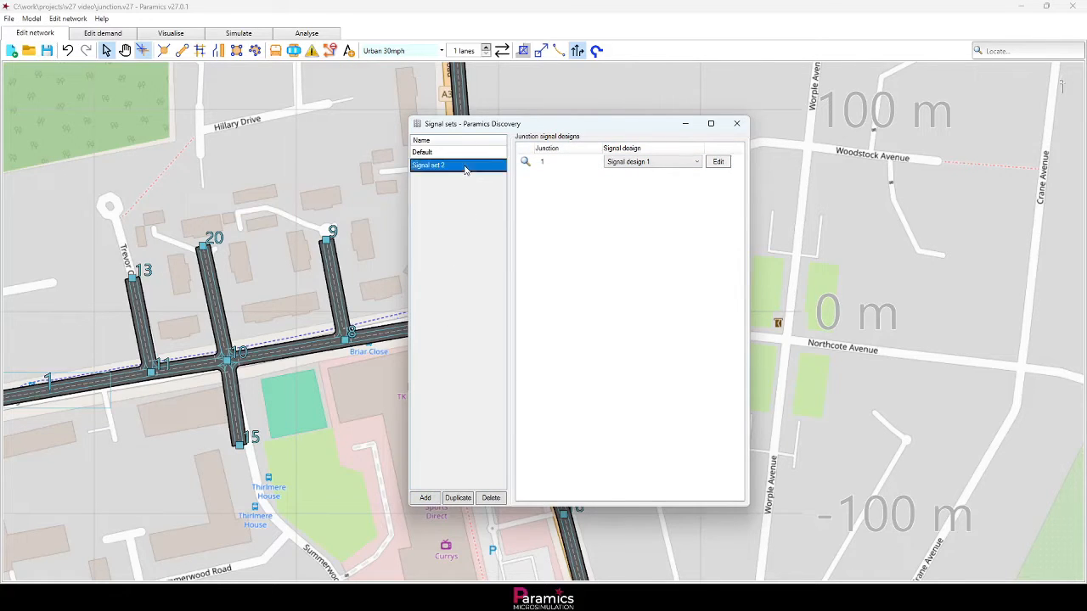
pyautogui.write('Option 1')
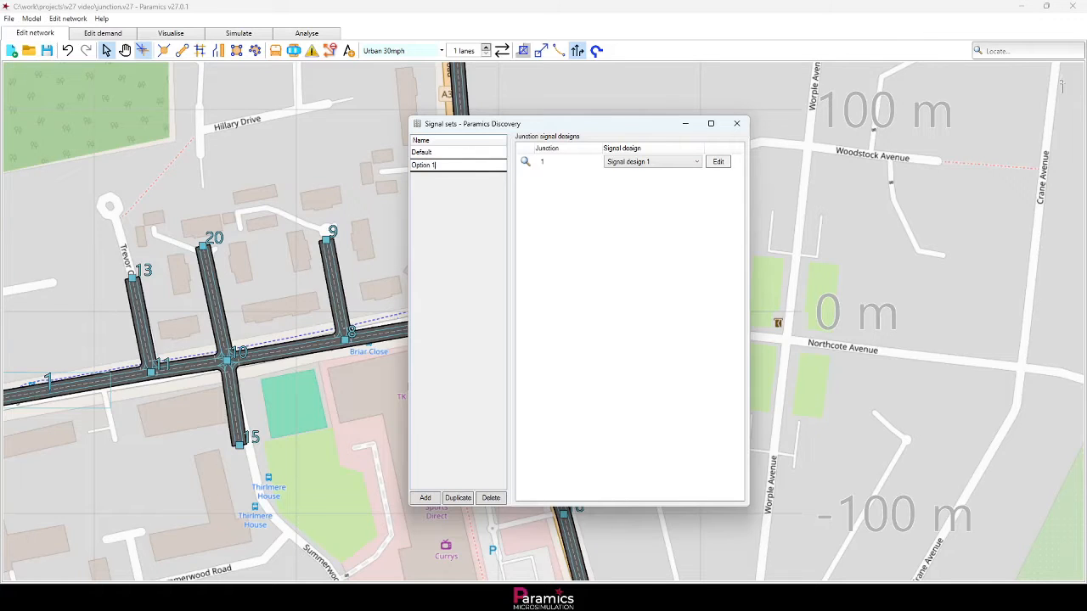
pyautogui.press('Return')
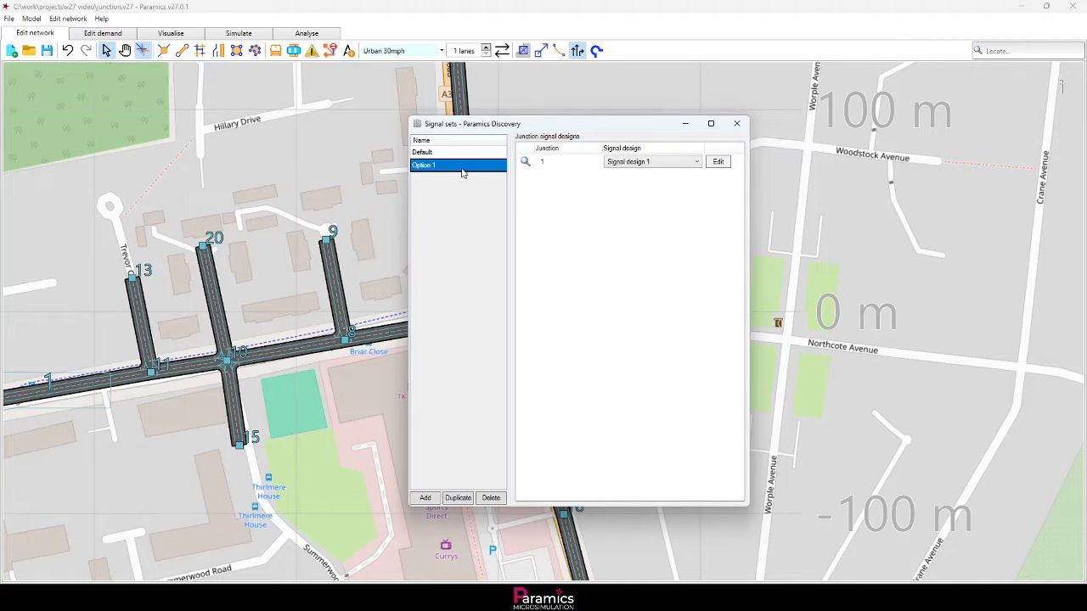
pyautogui.click(656, 163)
pyautogui.click(653, 183)
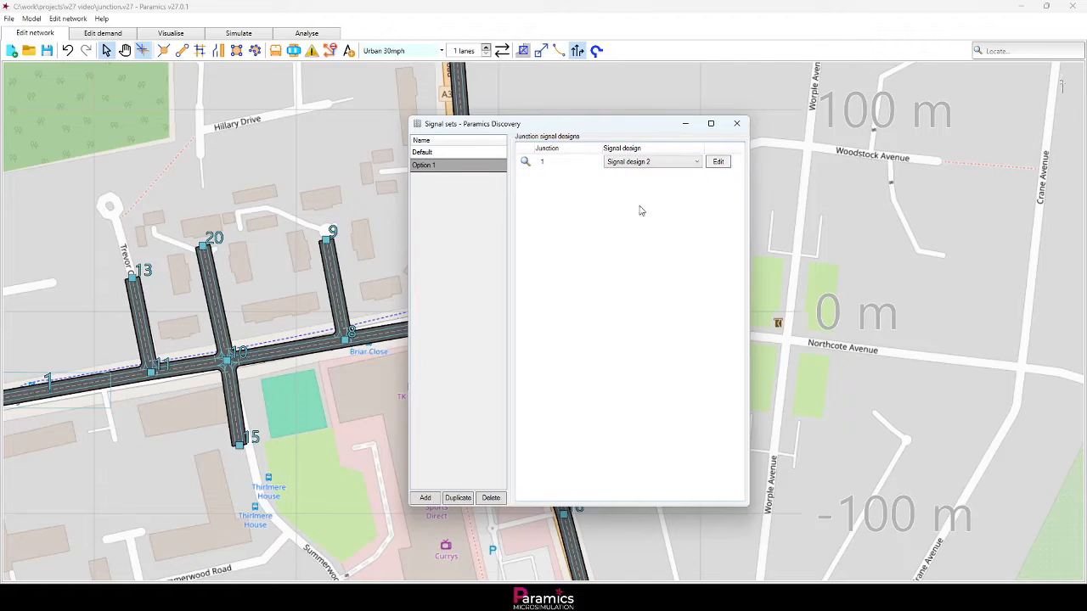
# Add another signal set named All priority with junction 1 set to Priority, and close the signal sets.
pyautogui.click(432, 499)
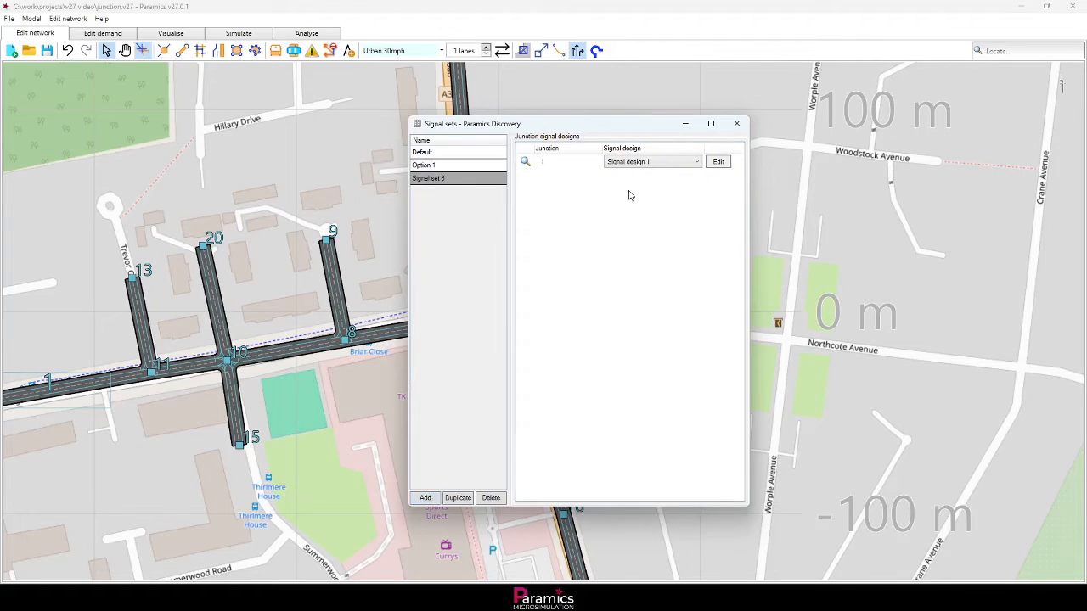
pyautogui.click(665, 165)
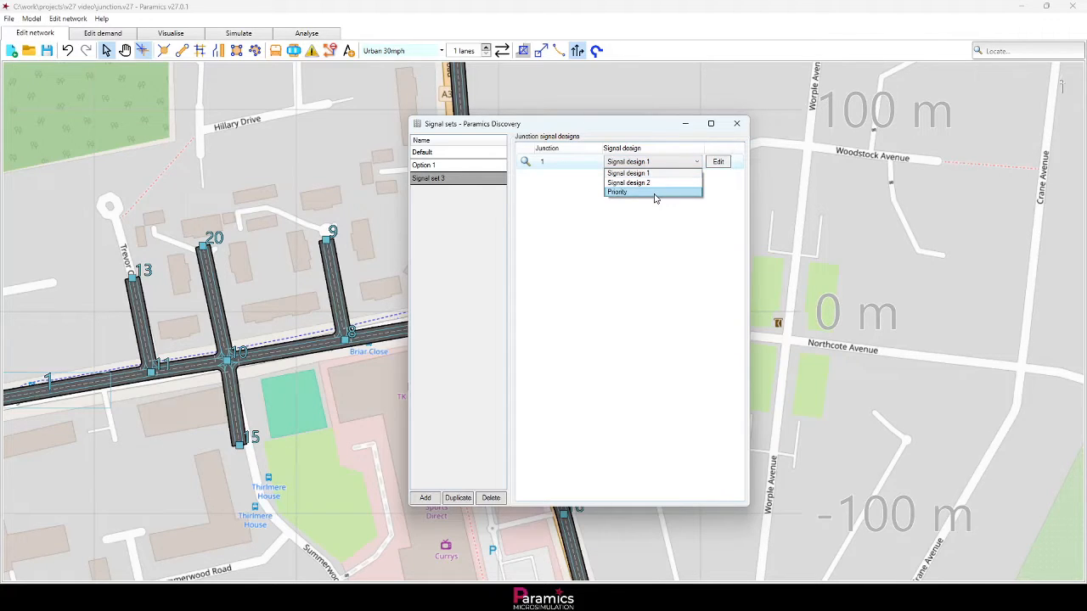
pyautogui.click(655, 193)
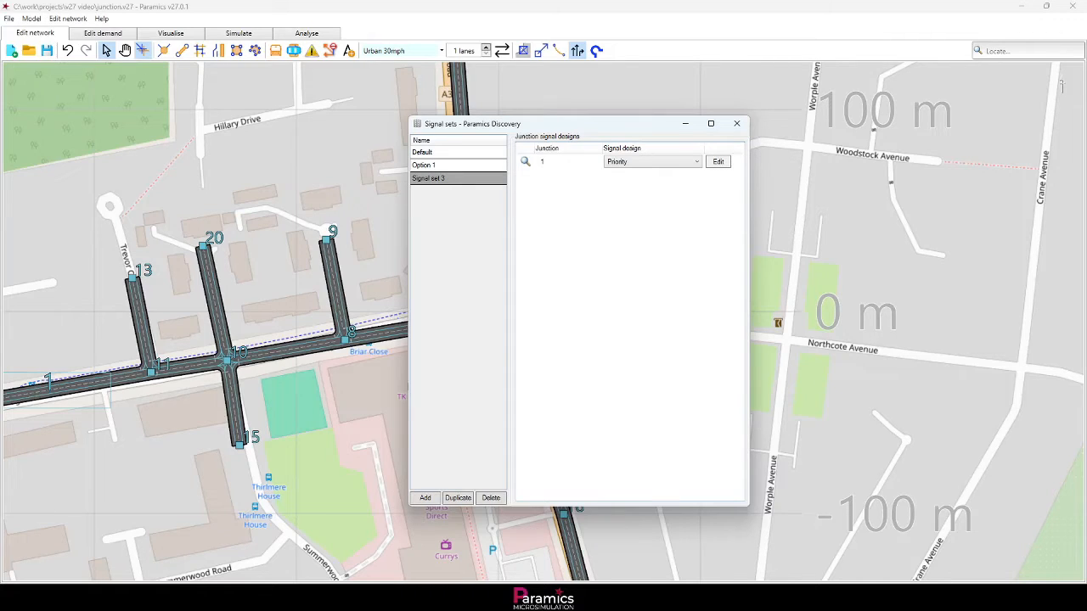
pyautogui.click(465, 178)
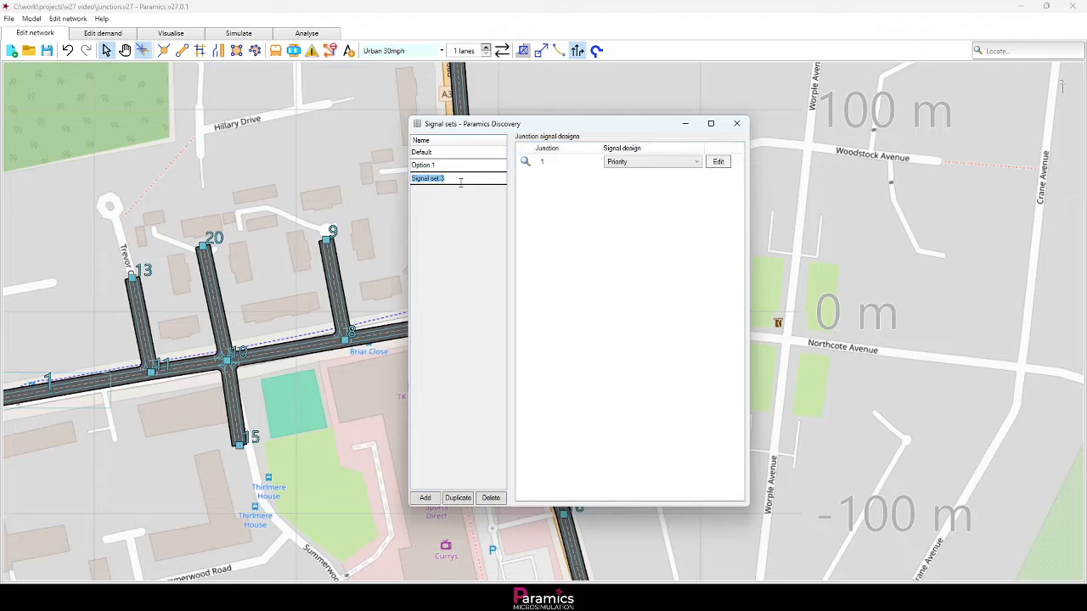
pyautogui.write('All priority')
pyautogui.press('Return')
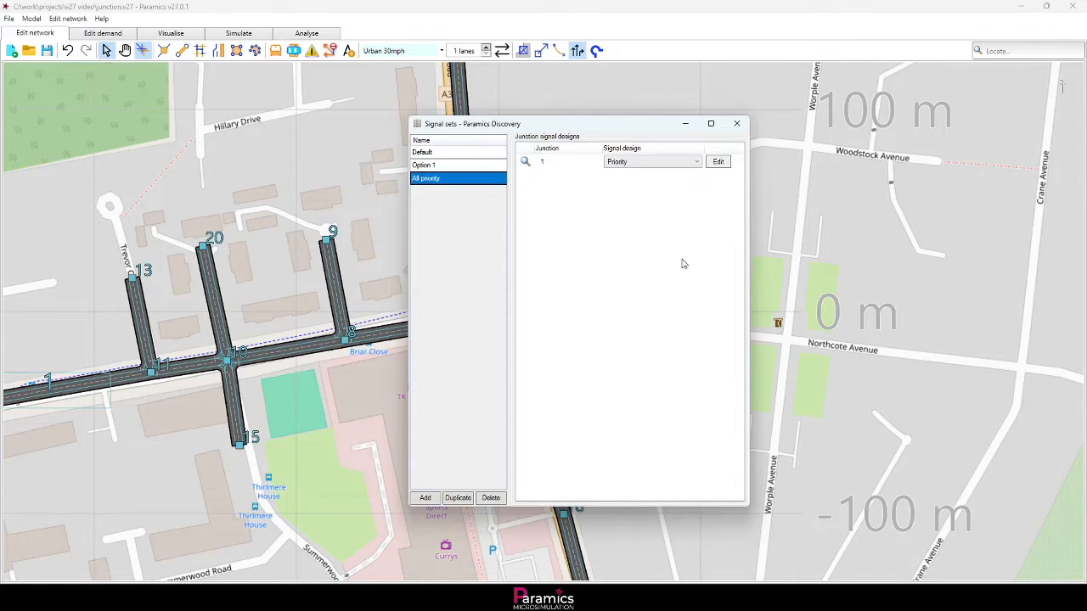
pyautogui.click(738, 126)
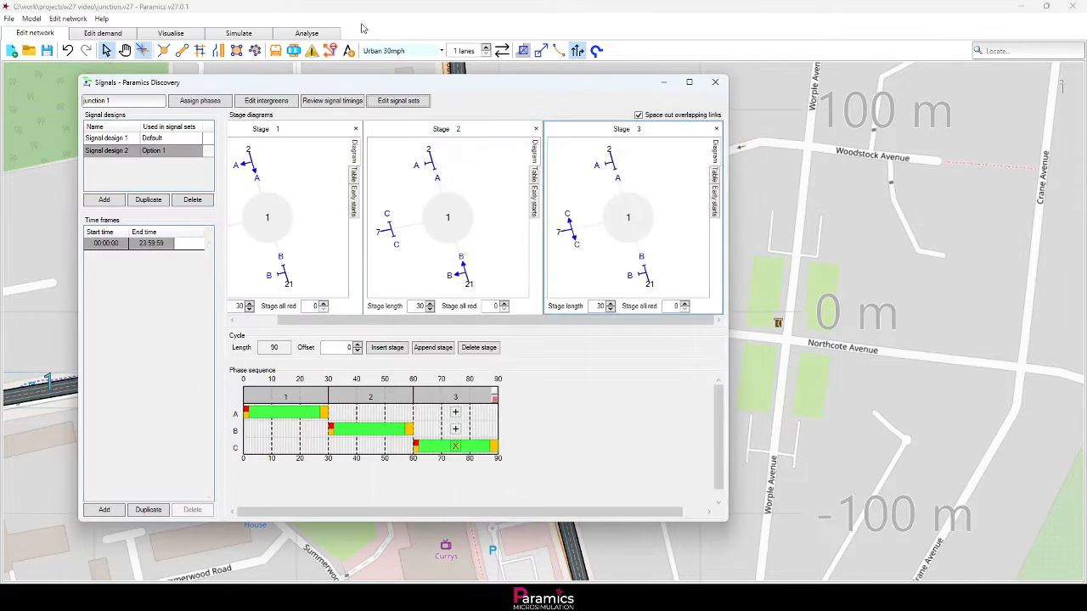
# Choose Option 1 as the signal set for the simulation Configuration 1.
pyautogui.click(242, 34)
pyautogui.click(535, 86)
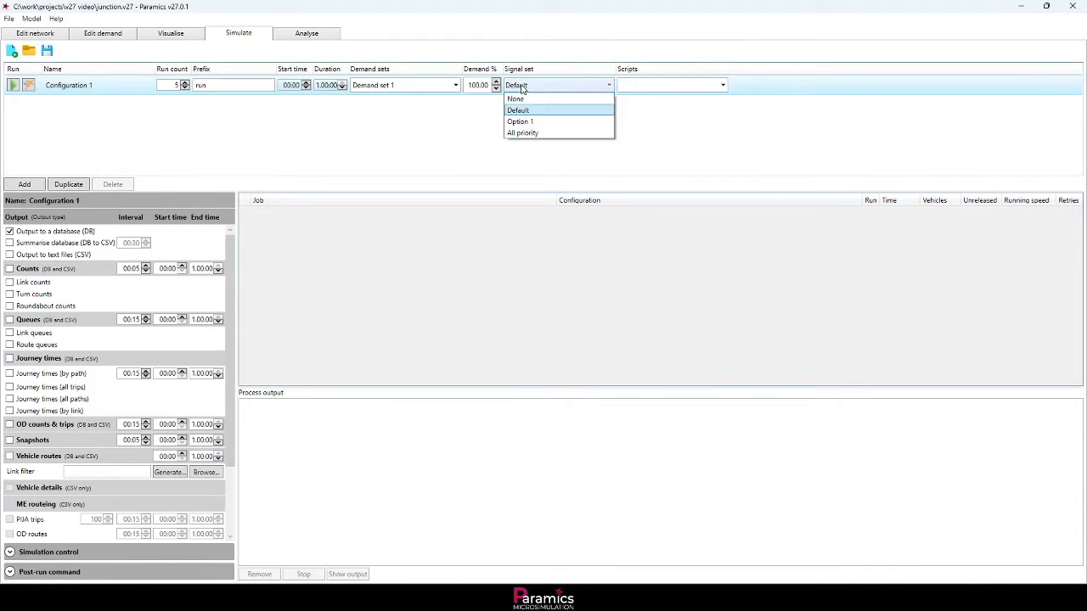
pyautogui.click(540, 122)
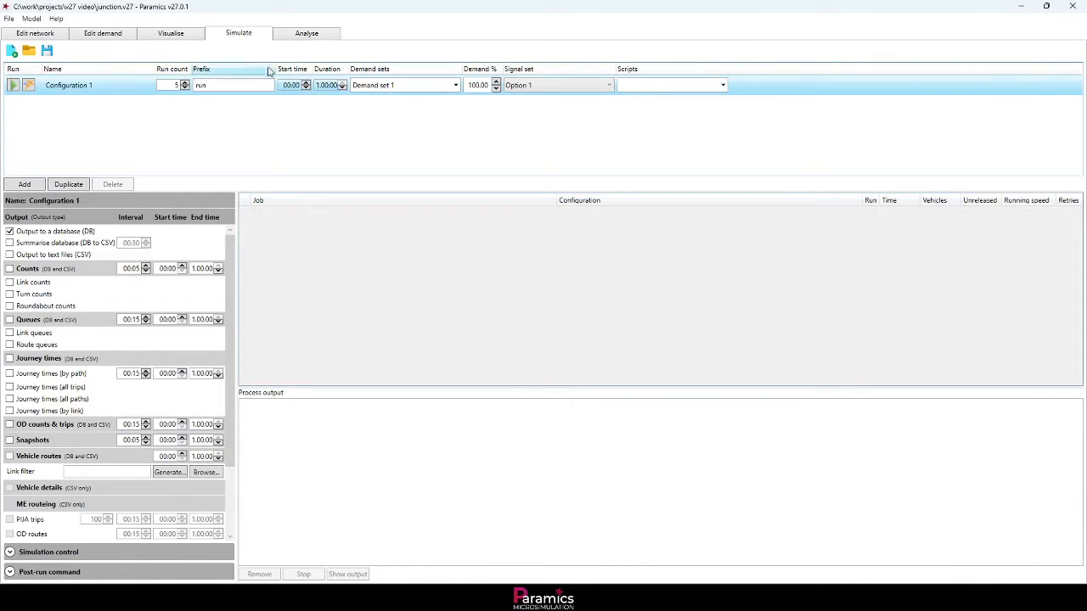
# Reload the visualisation with Configuration 1, run it to watch the signals at junction 1, and pause it.
pyautogui.click(185, 38)
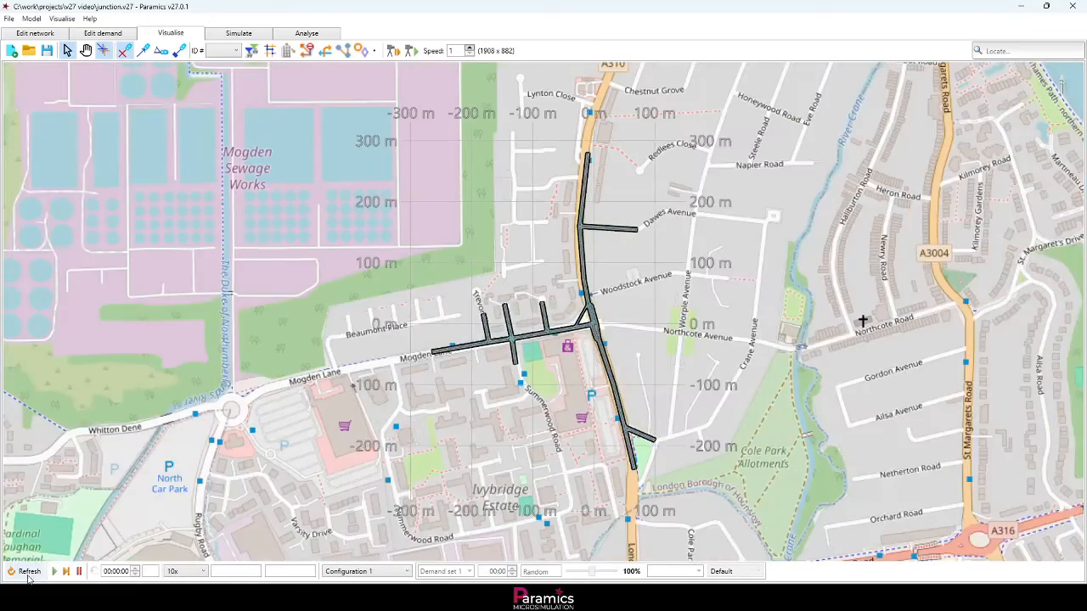
pyautogui.click(28, 572)
pyautogui.scroll(5, 596, 338)
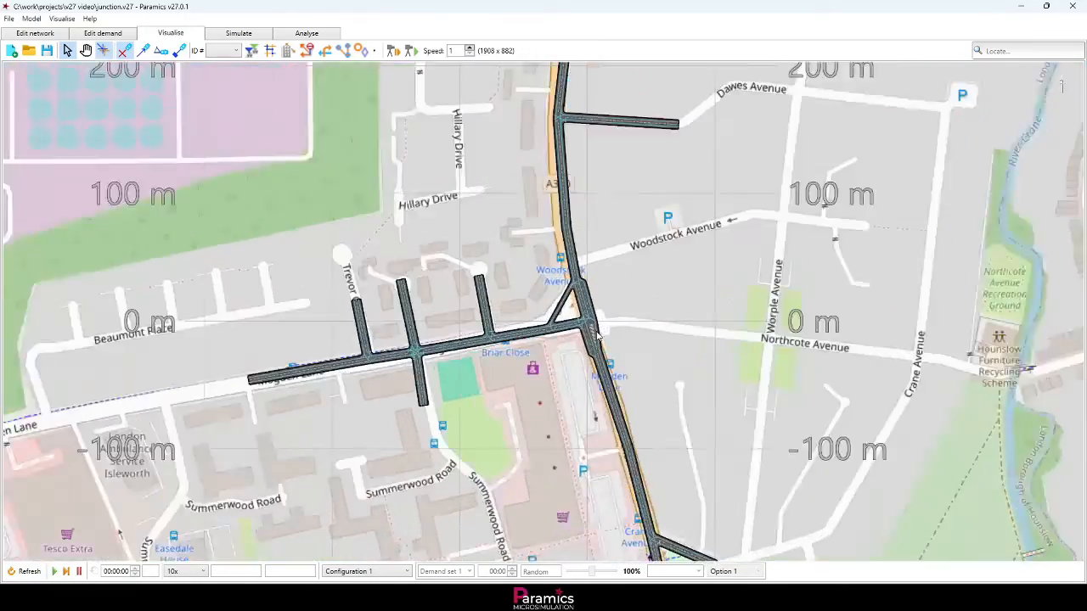
pyautogui.scroll(1, 596, 337)
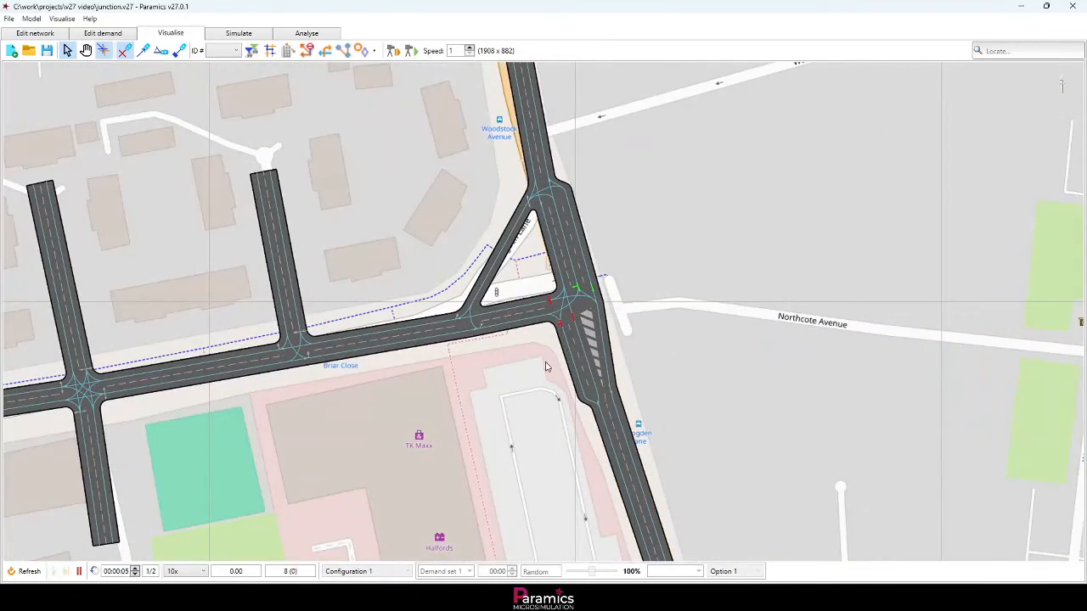
pyautogui.scroll(2, 546, 365)
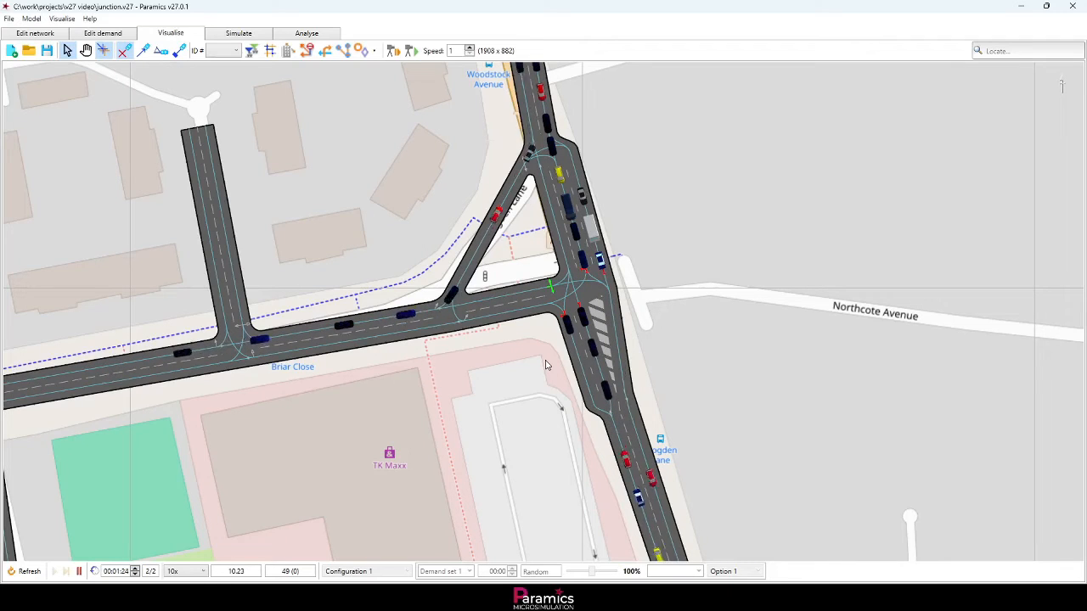
pyautogui.press('space')
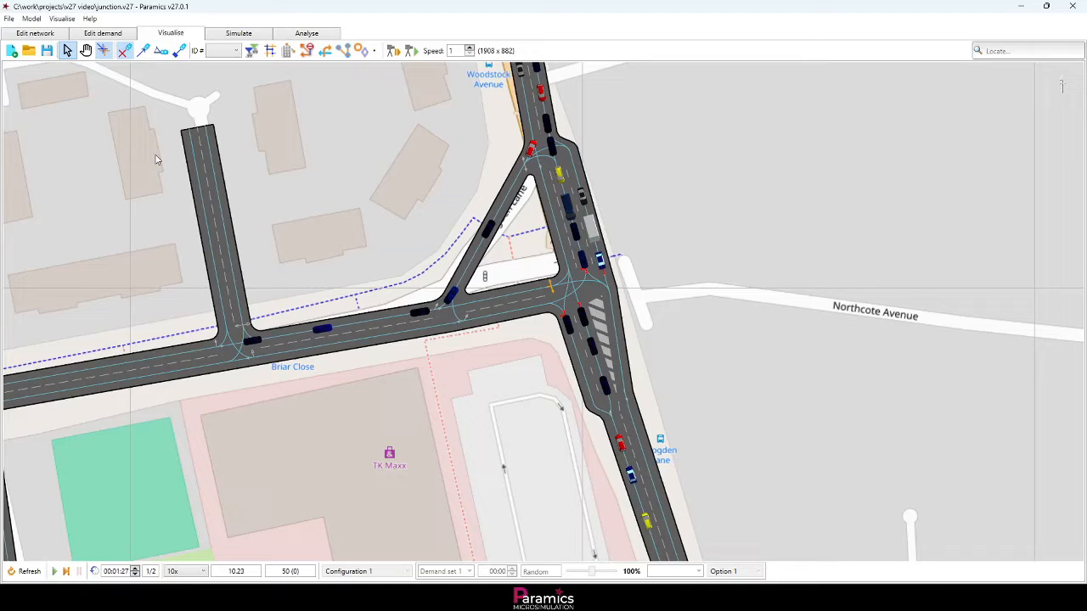
# Export the network's signals to a new folder named signals inside the v27 video project folder.
pyautogui.click(48, 33)
pyautogui.click(68, 19)
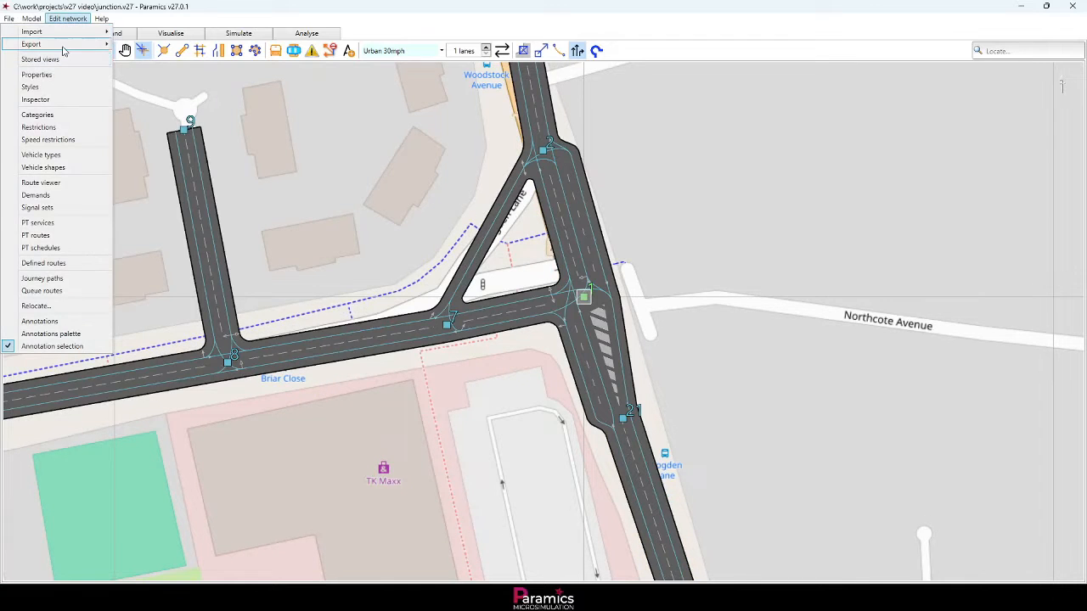
pyautogui.moveTo(66, 44)
pyautogui.click(160, 58)
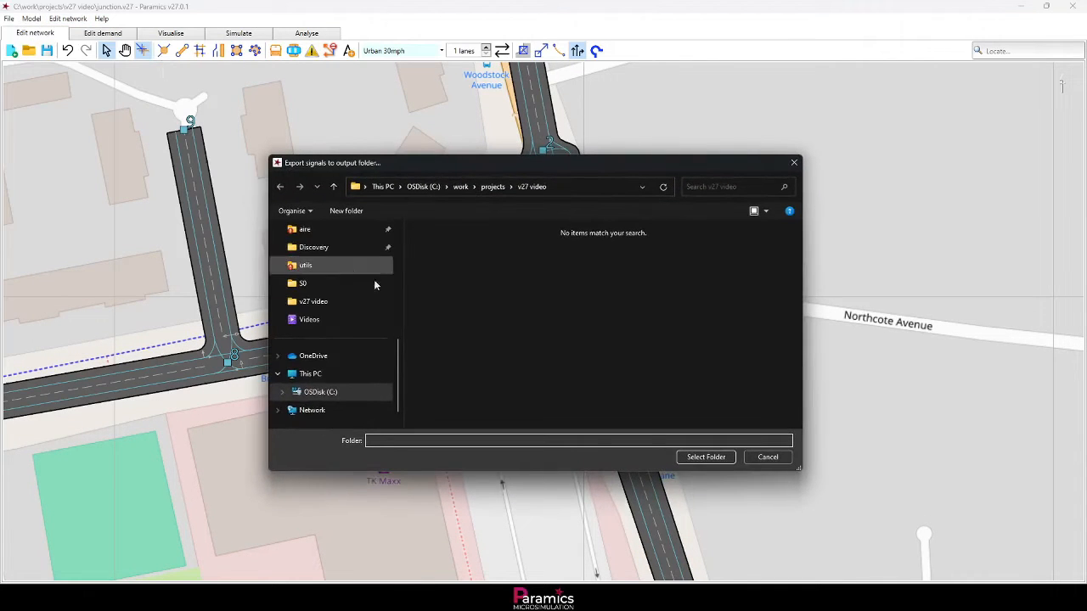
pyautogui.rightClick(604, 365)
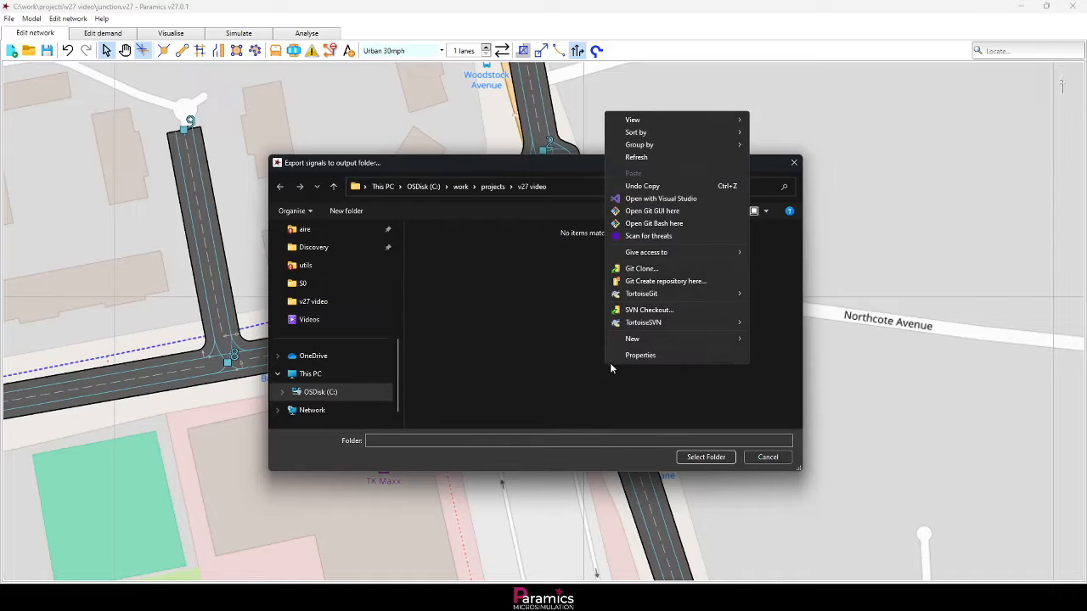
pyautogui.moveTo(642, 339)
pyautogui.click(773, 341)
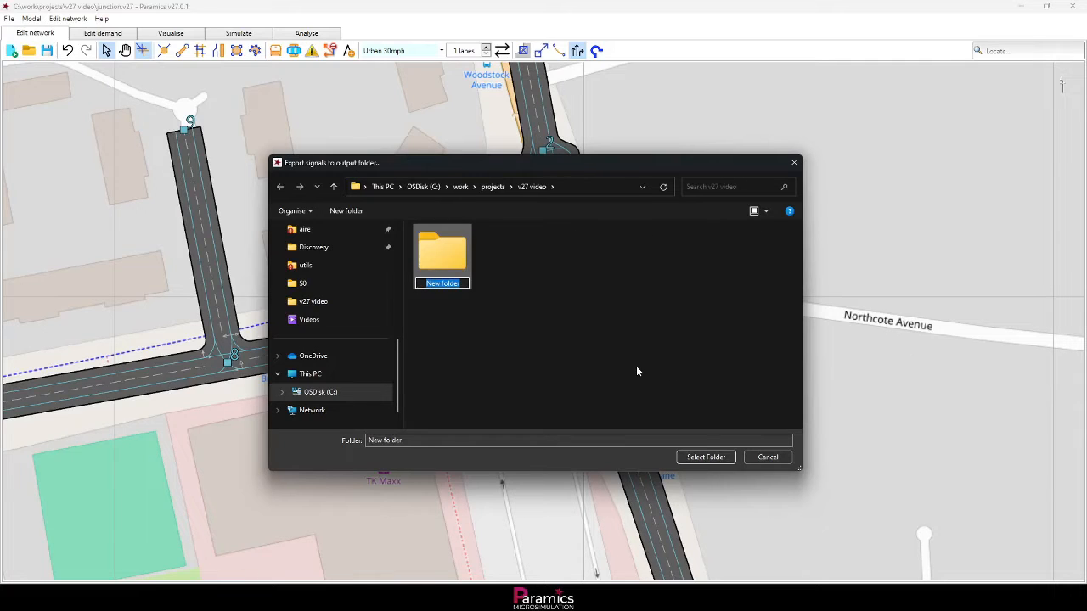
pyautogui.write('signals')
pyautogui.press('Return')
pyautogui.press('Return')
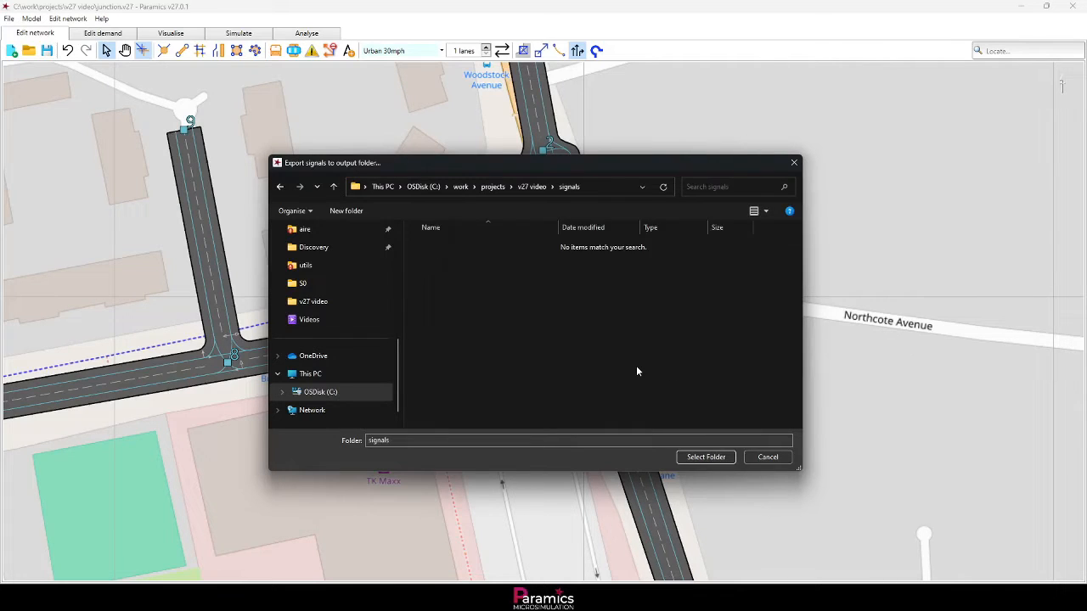
pyautogui.click(700, 458)
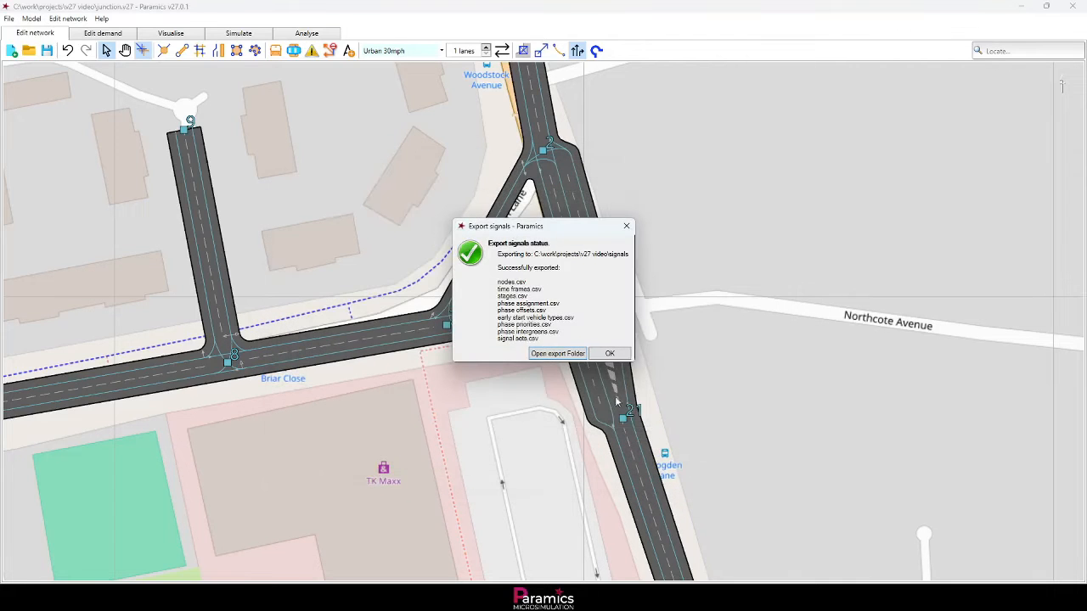
# Open the export folder and inspect signal sets.csv in Excel, widening the signal set name column to fit.
pyautogui.click(558, 353)
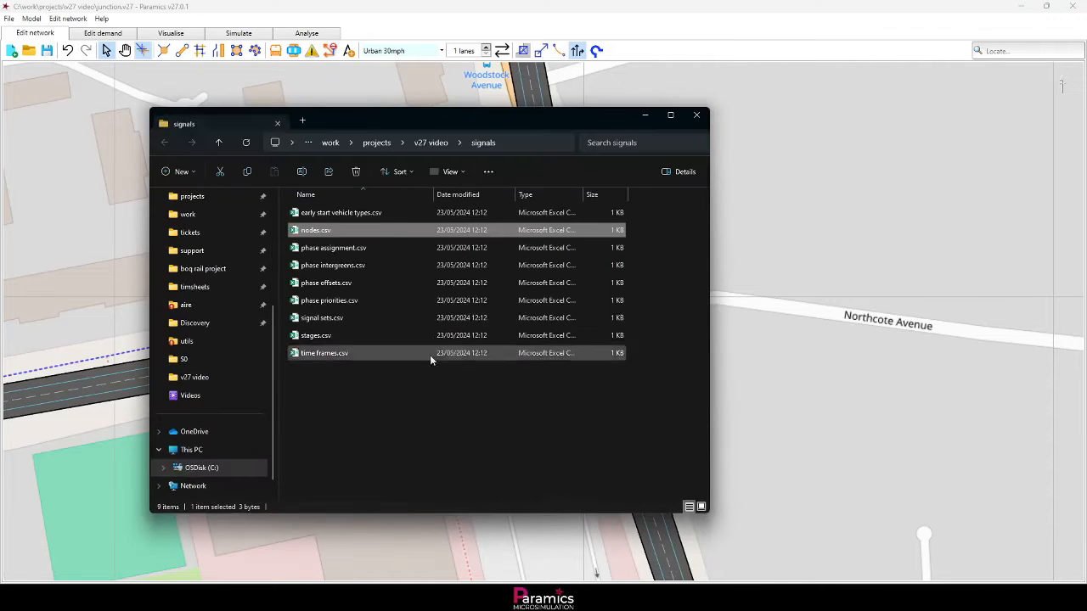
pyautogui.click(384, 422)
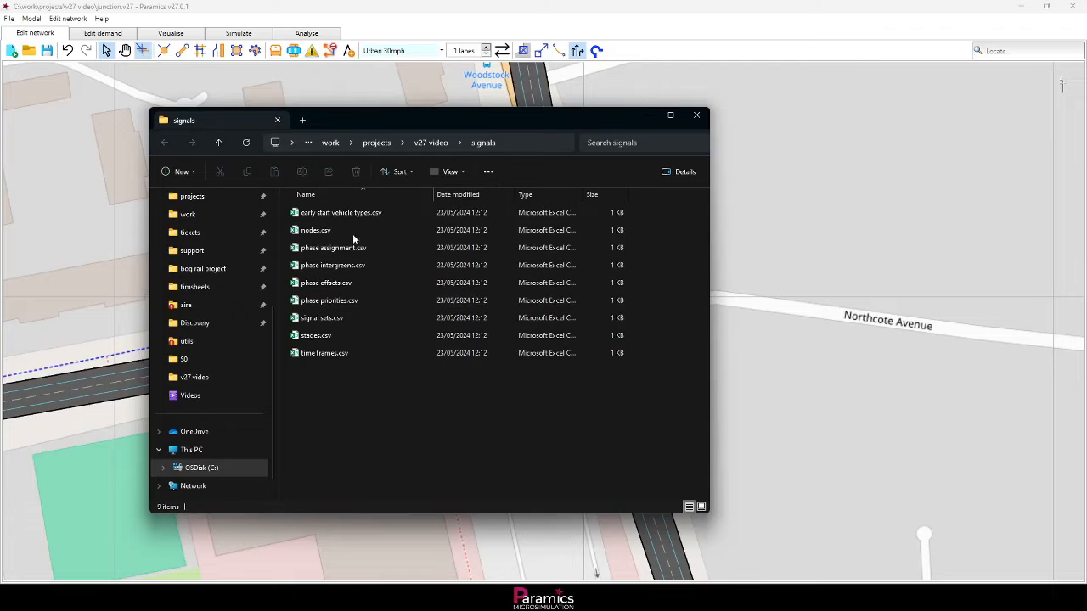
pyautogui.doubleClick(345, 319)
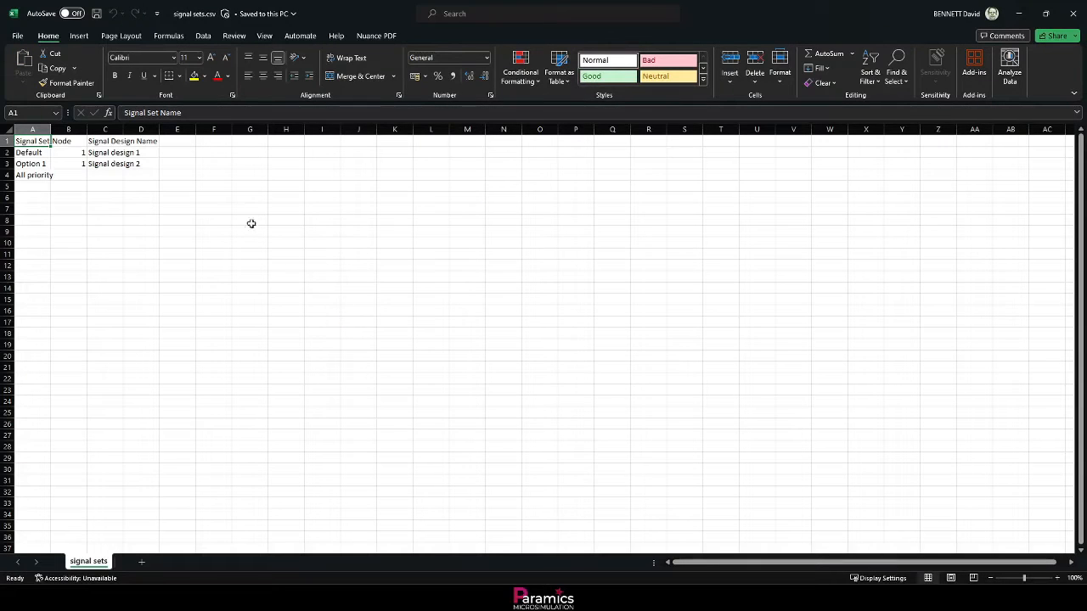
pyautogui.doubleClick(50, 130)
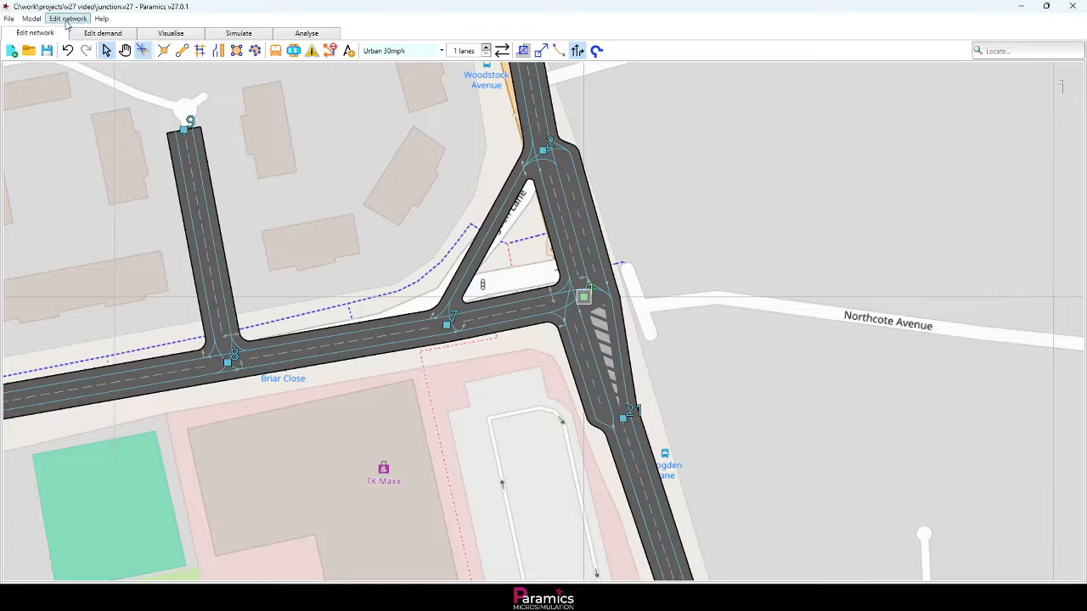
# Import signals from nodes.csv in the signals folder, replacing all existing signalised junctions and signal sets.
pyautogui.click(68, 17)
pyautogui.moveTo(88, 32)
pyautogui.click(144, 84)
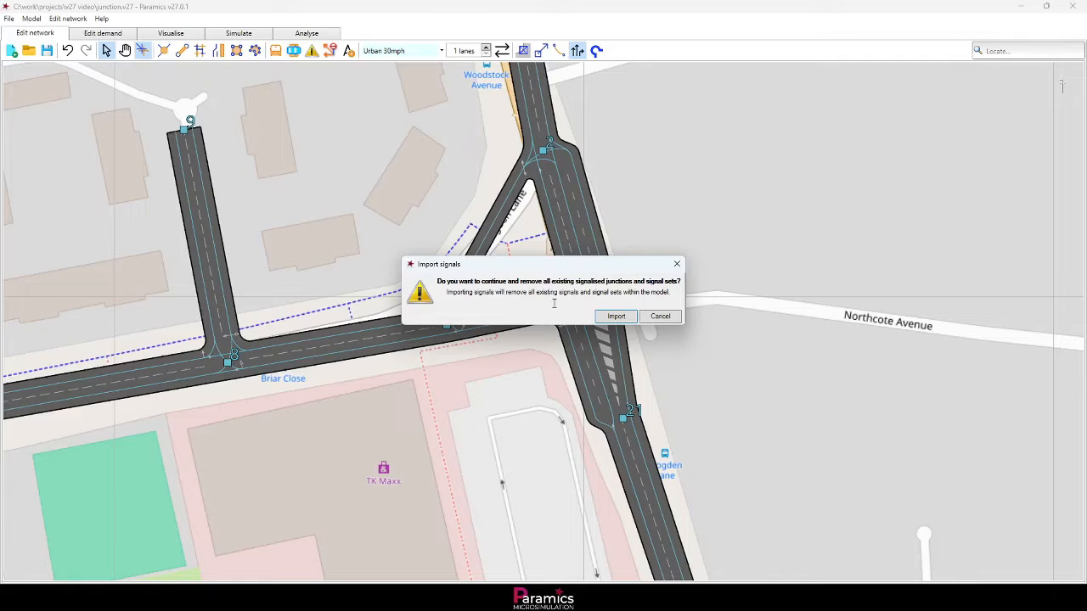
pyautogui.click(614, 323)
pyautogui.doubleClick(458, 268)
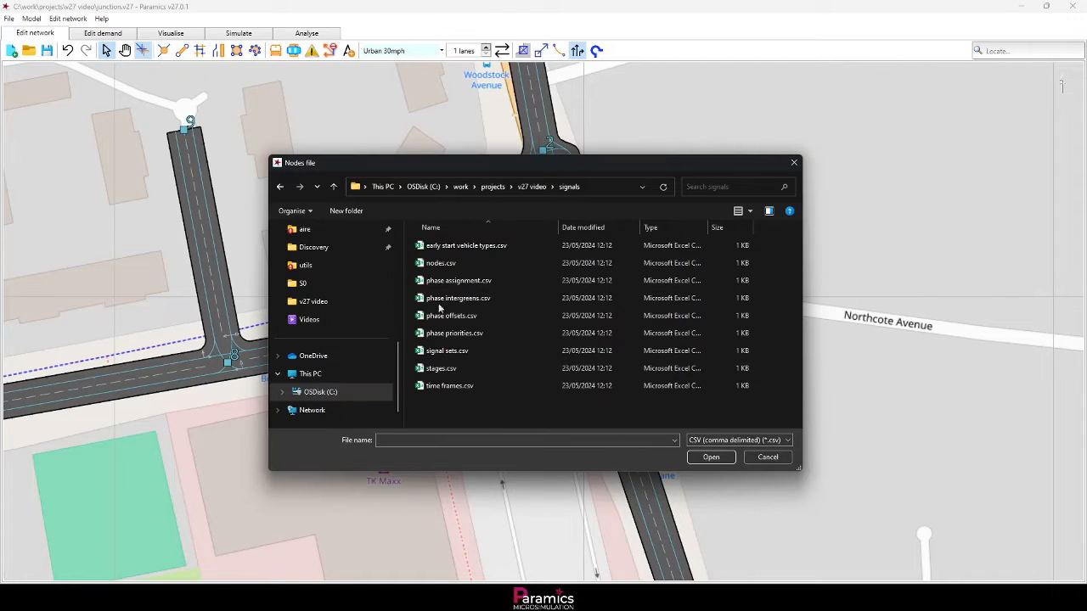
pyautogui.click(438, 268)
pyautogui.click(707, 457)
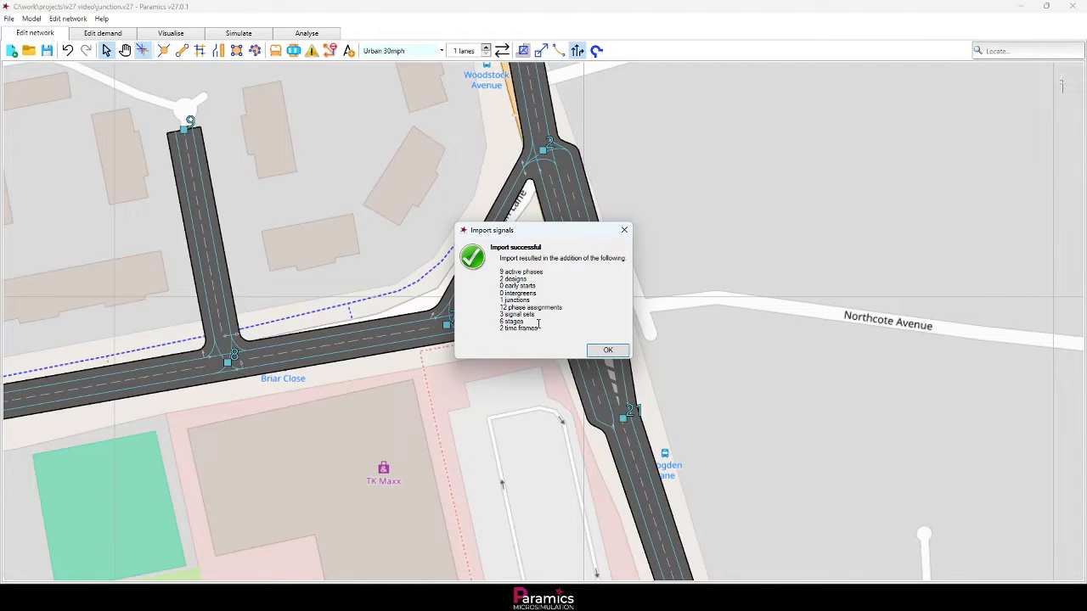
pyautogui.click(610, 350)
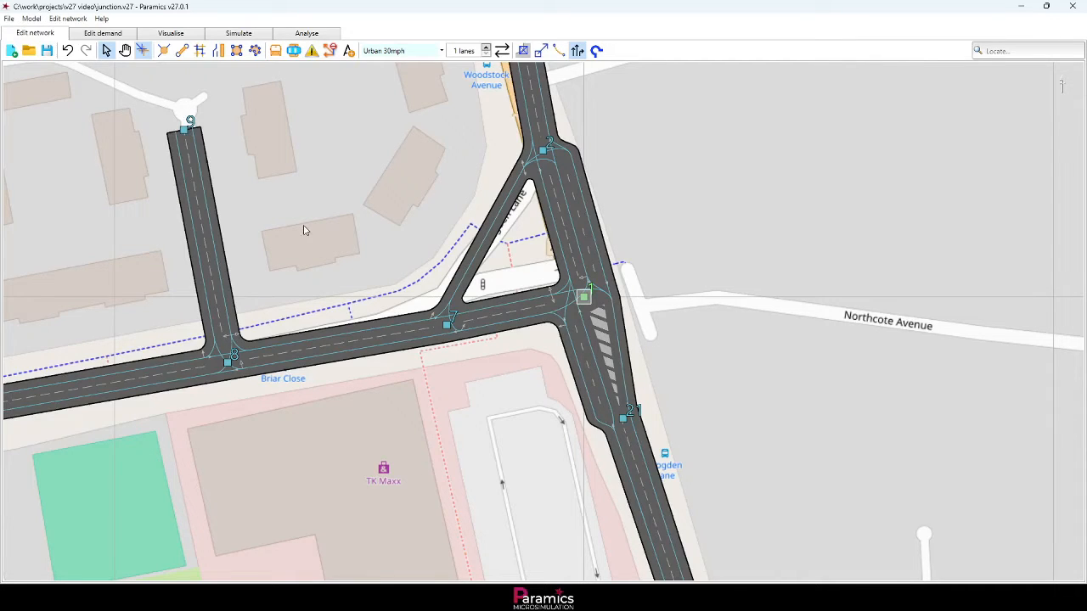
pyautogui.scroll(-3, 306, 230)
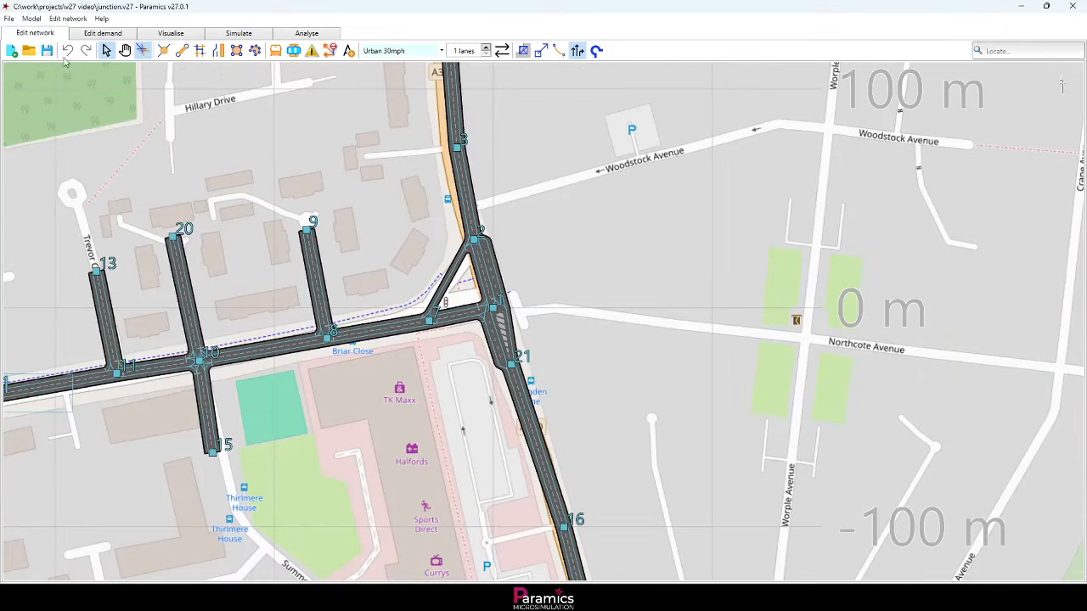
# Import the GTFS dataset improved-gtfs-london-dft.zip for 23/05/2024 with its PT stops, schedules, services and routes, replacing the existing PT data.
pyautogui.click(9, 18)
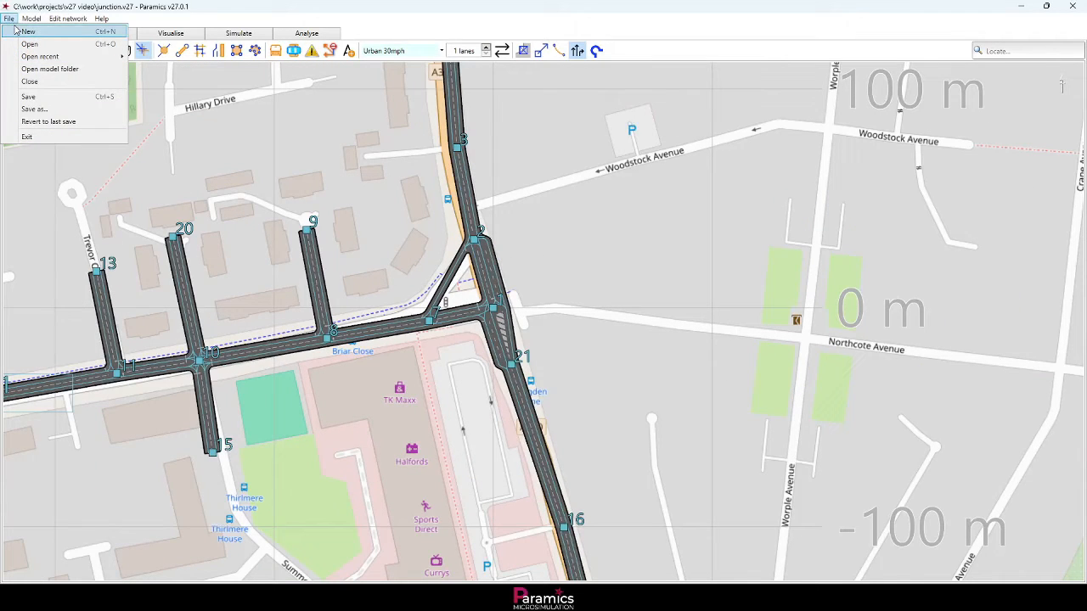
pyautogui.moveTo(68, 18)
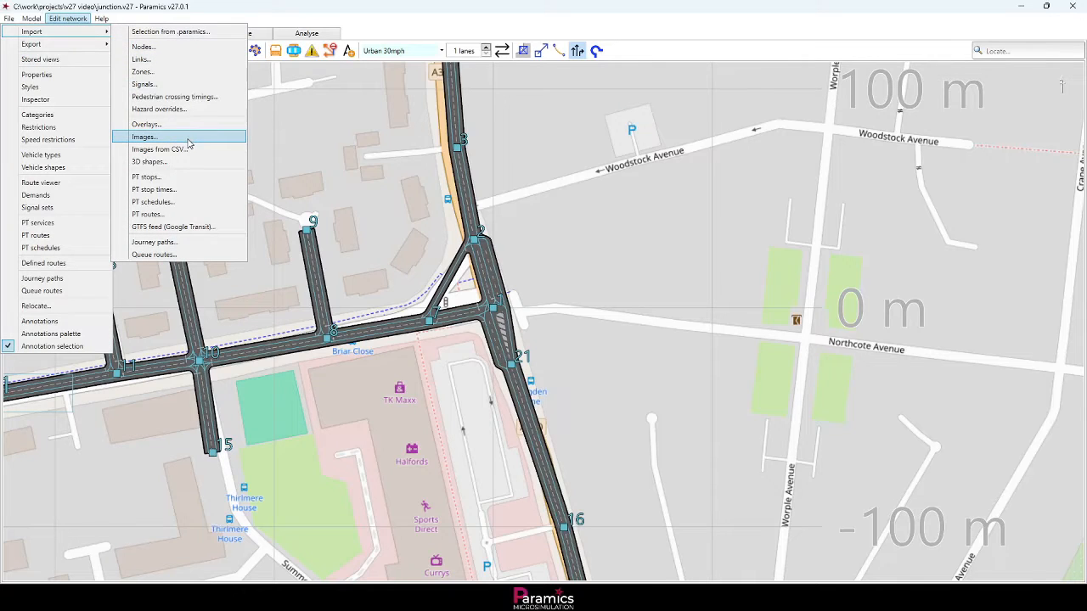
pyautogui.click(173, 227)
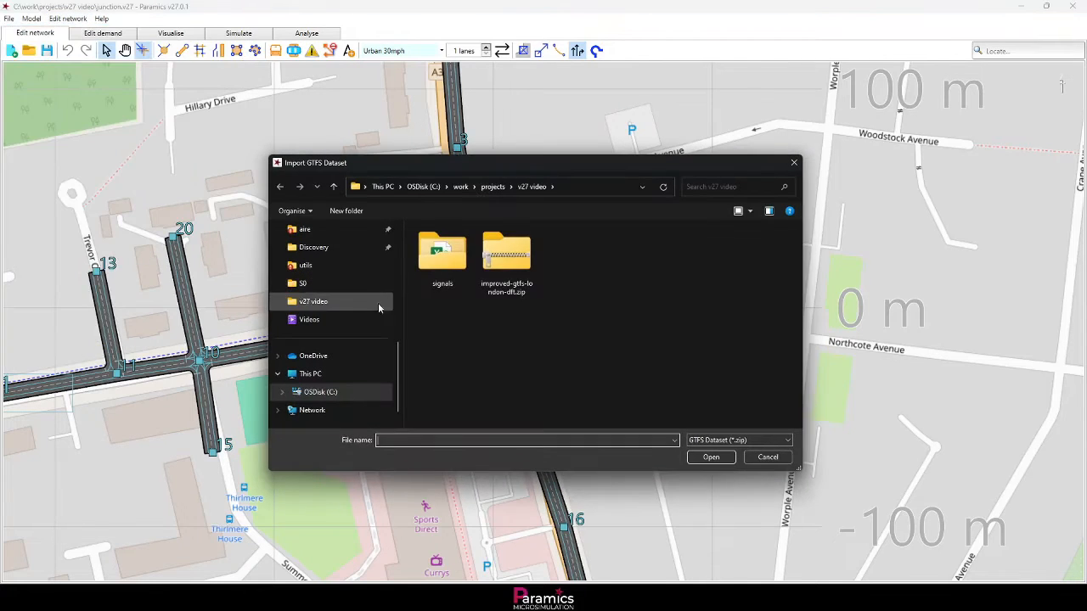
pyautogui.doubleClick(510, 267)
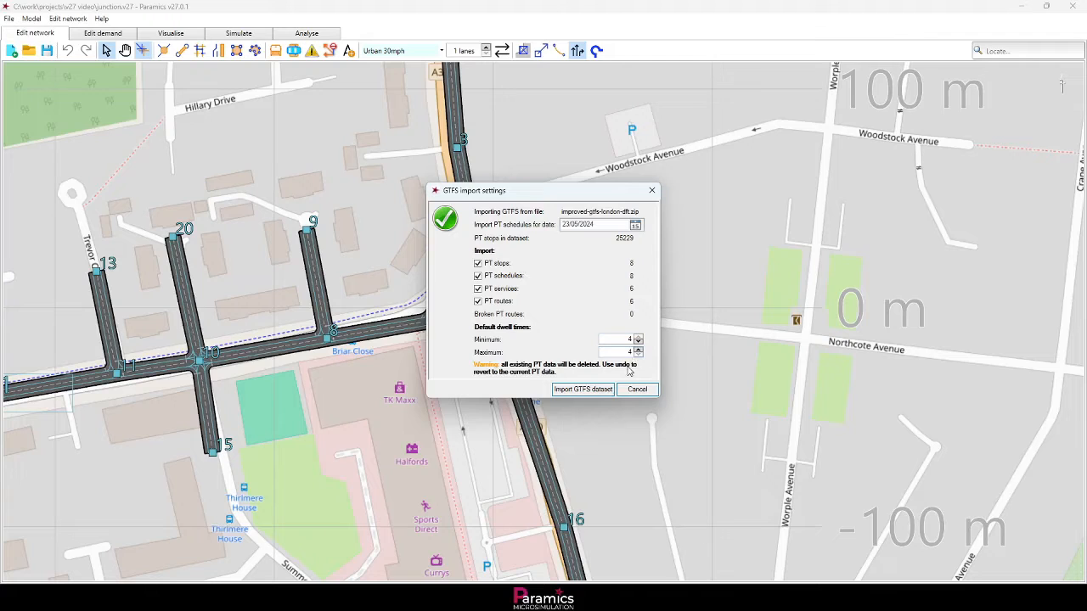
pyautogui.click(583, 389)
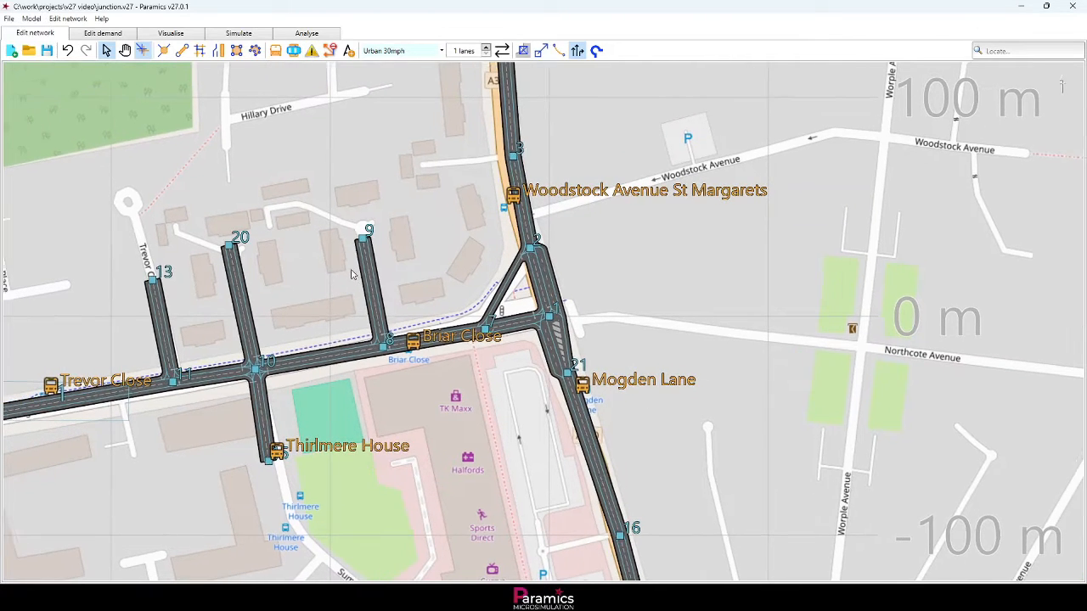
# Open the PT services list and review each imported service's route, schedules and stops, widening the panel to read the full names.
pyautogui.click(68, 18)
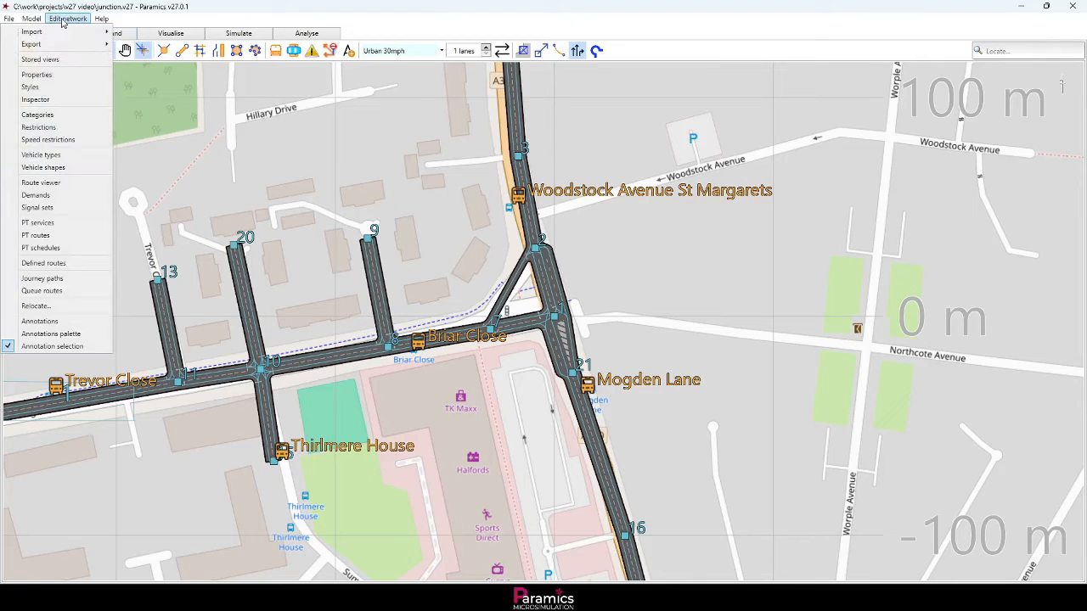
pyautogui.click(59, 224)
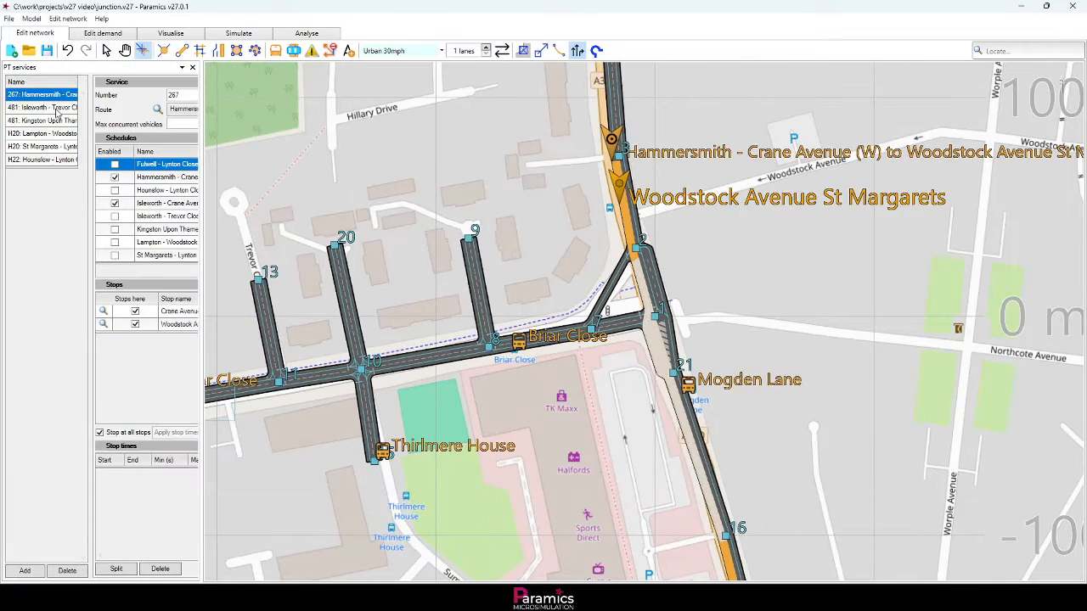
pyautogui.click(58, 108)
pyautogui.click(58, 121)
pyautogui.click(58, 135)
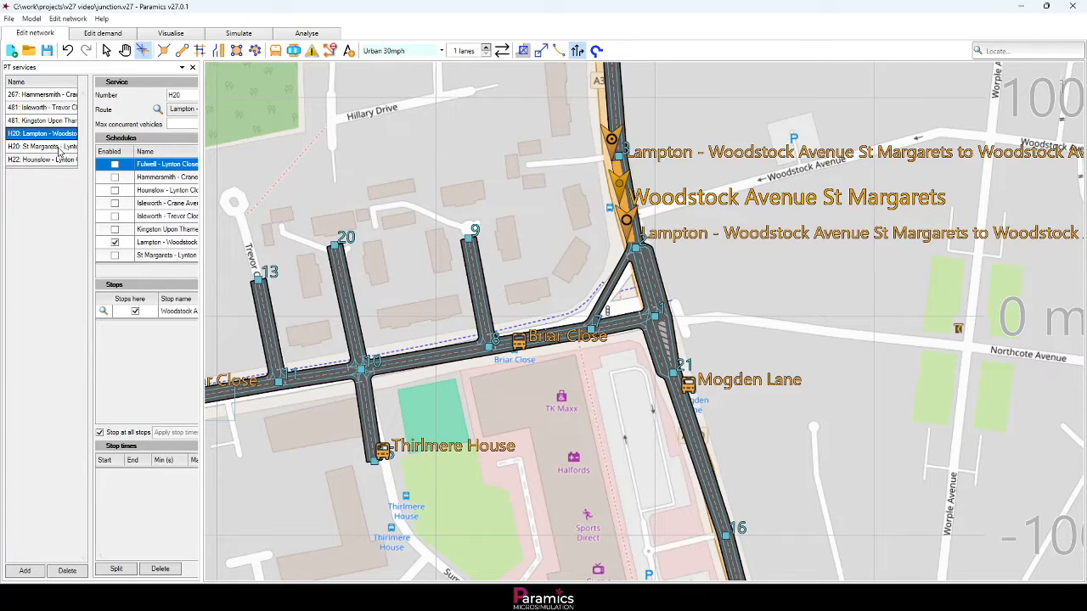
pyautogui.click(59, 147)
pyautogui.click(60, 160)
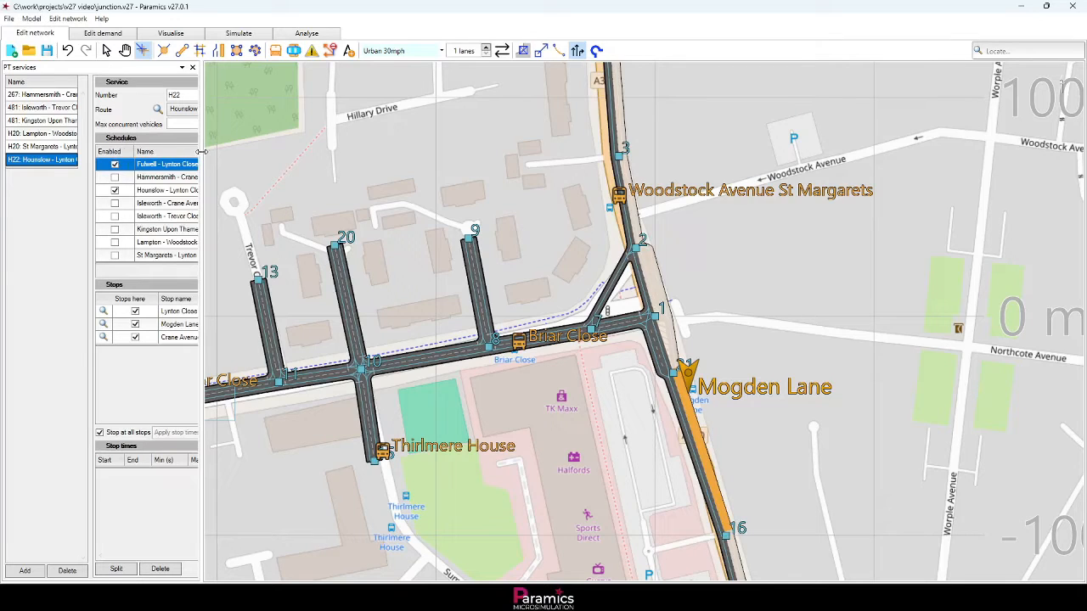
pyautogui.moveTo(202, 151); pyautogui.dragTo(281, 152)
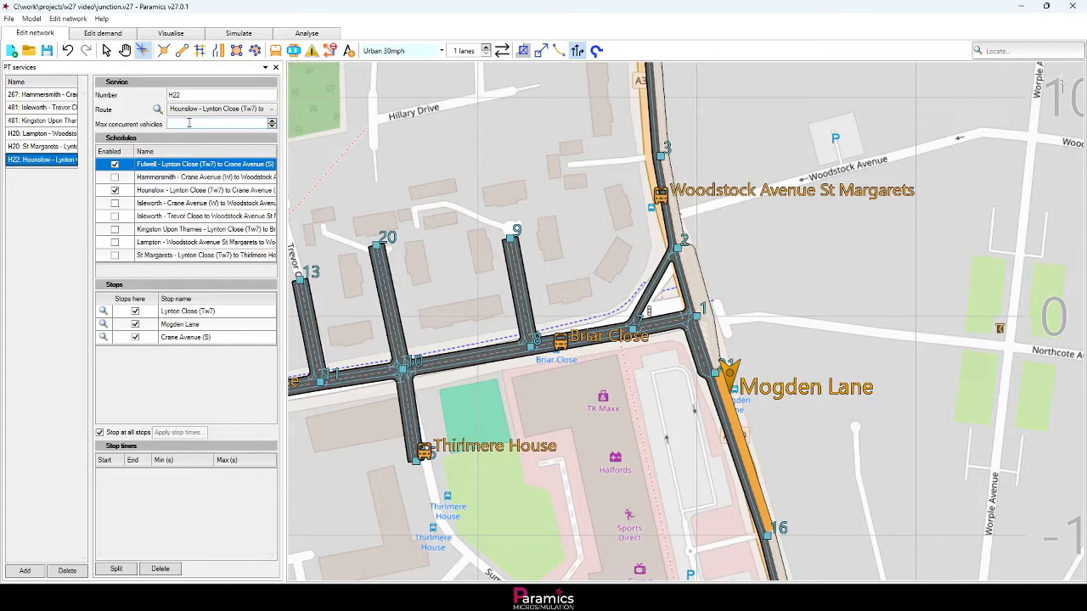
# Clear the service selection and show the PT services for the link between nodes 8 and 7 at Briar Close.
pyautogui.click(515, 198)
pyautogui.moveTo(516, 198); pyautogui.dragTo(429, 167)
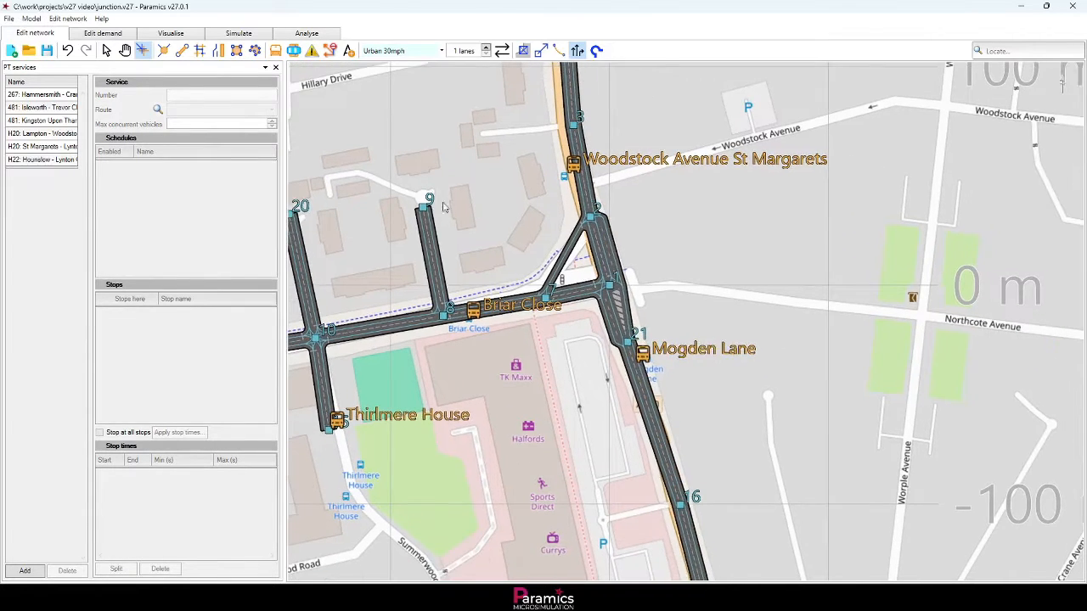
pyautogui.rightClick(510, 309)
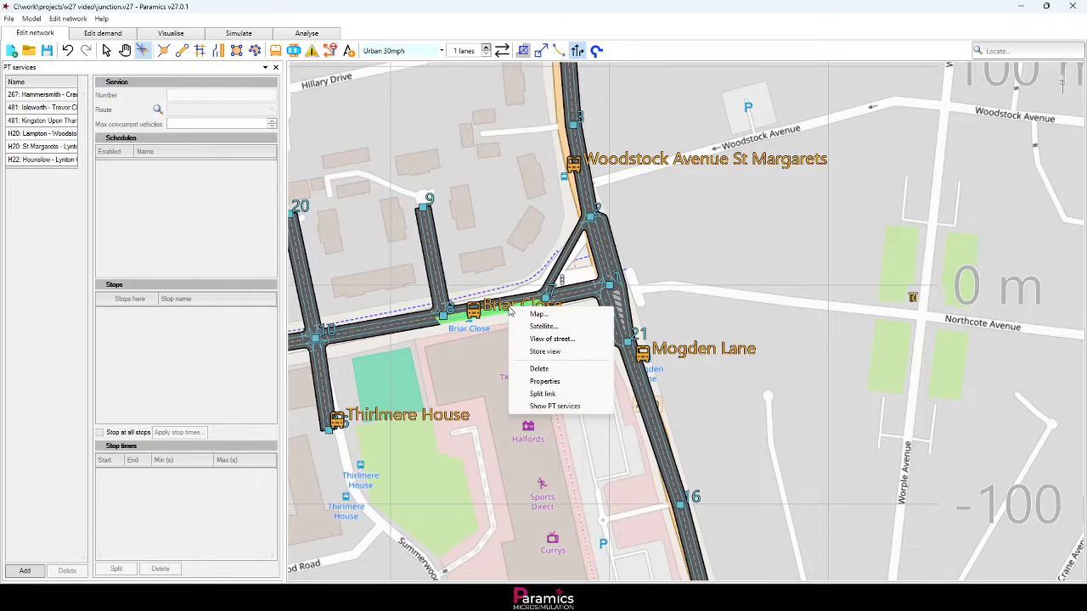
pyautogui.click(556, 406)
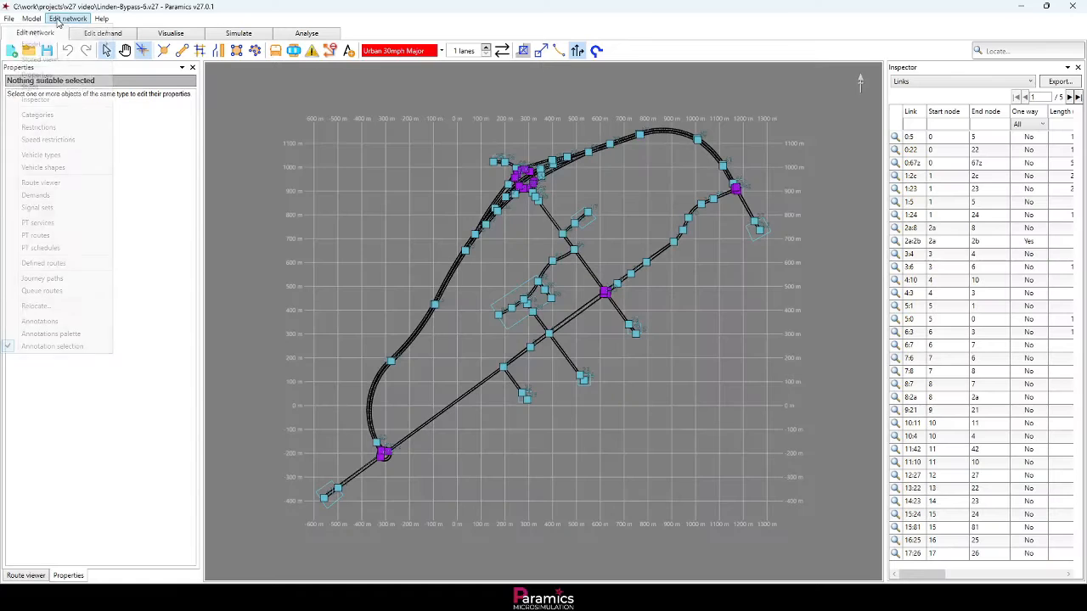
# Open the route viewer and examine the link costs per metre around the south-western roundabout.
pyautogui.click(67, 18)
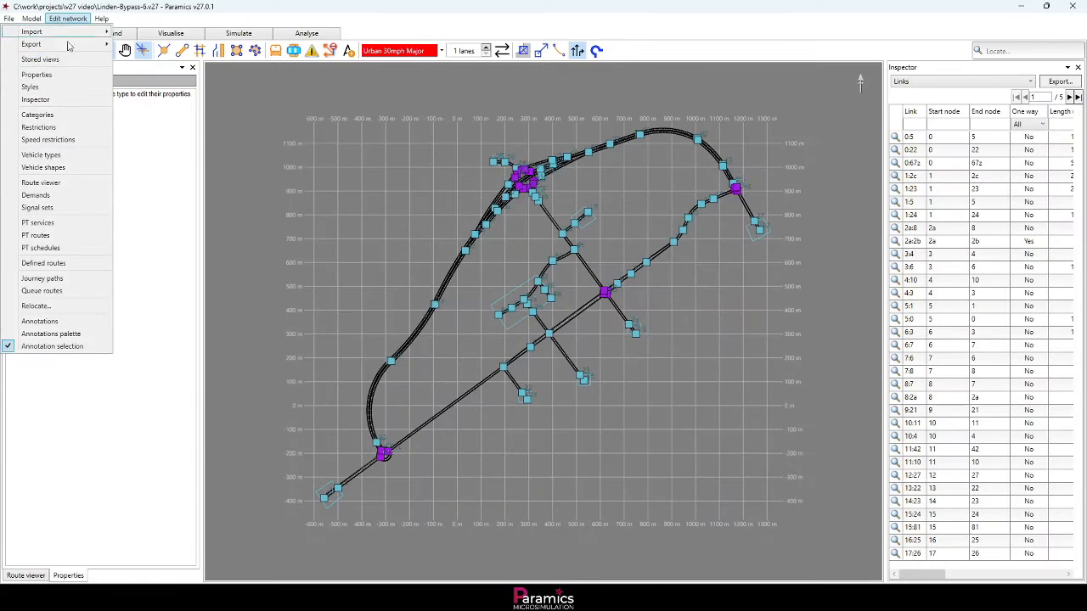
pyautogui.click(59, 182)
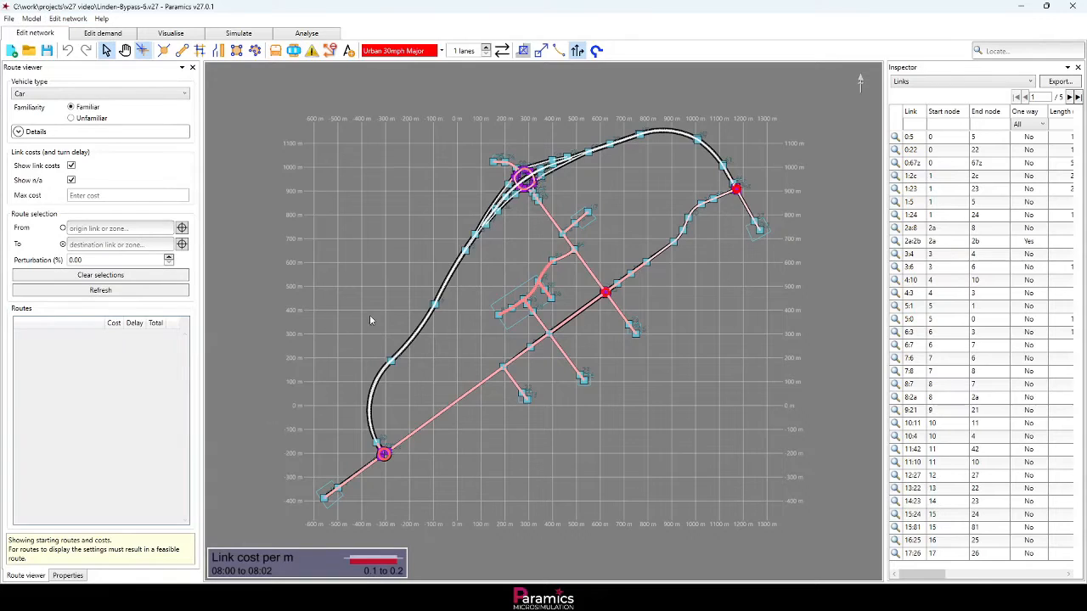
pyautogui.moveTo(441, 264); pyautogui.dragTo(426, 257)
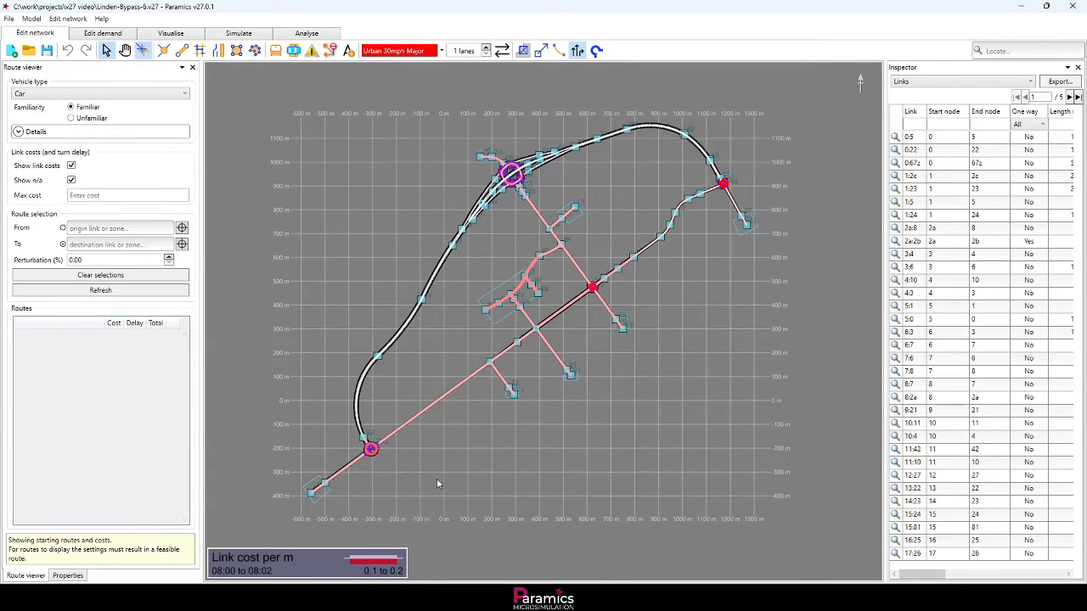
pyautogui.scroll(5, 320, 445)
pyautogui.scroll(4, 356, 445)
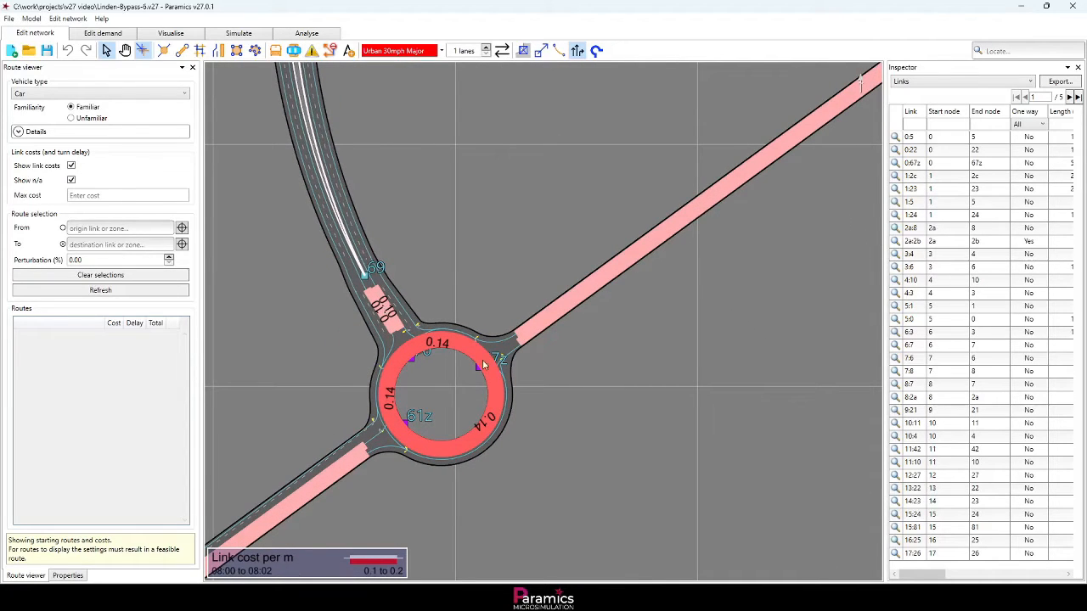
pyautogui.moveTo(694, 349); pyautogui.dragTo(503, 476)
pyautogui.scroll(-3, 528, 454)
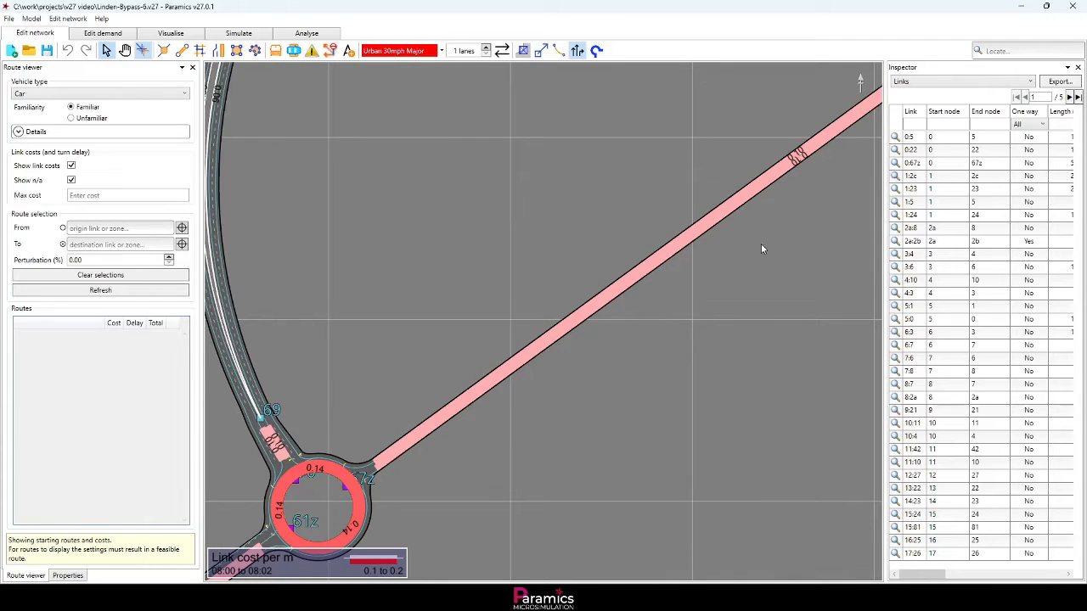
pyautogui.moveTo(420, 491); pyautogui.dragTo(517, 422)
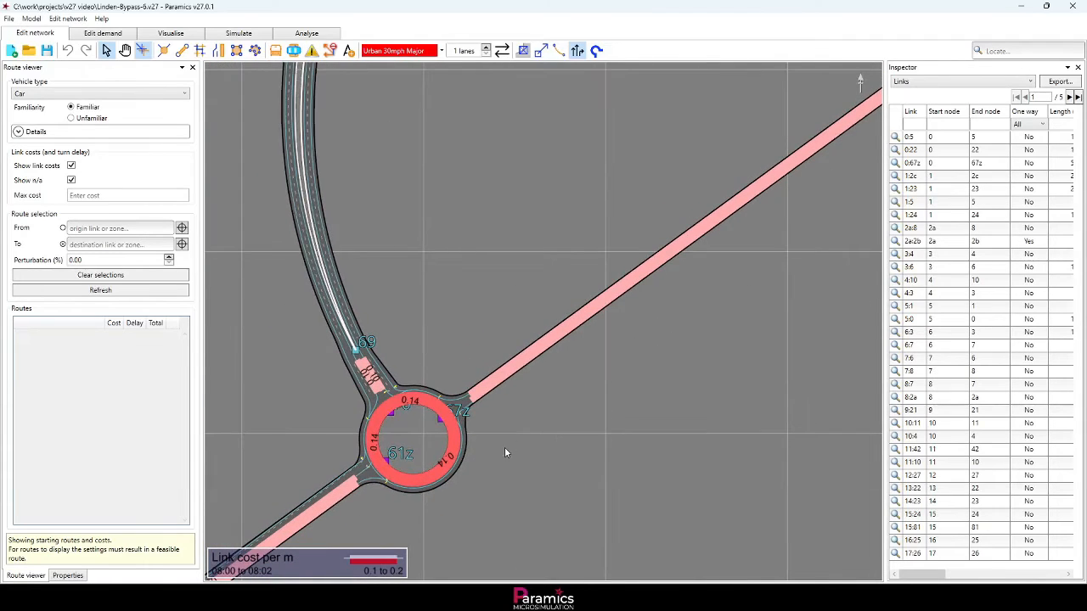
# Compare the network with the link costs and n/a links hidden and shown again.
pyautogui.click(72, 167)
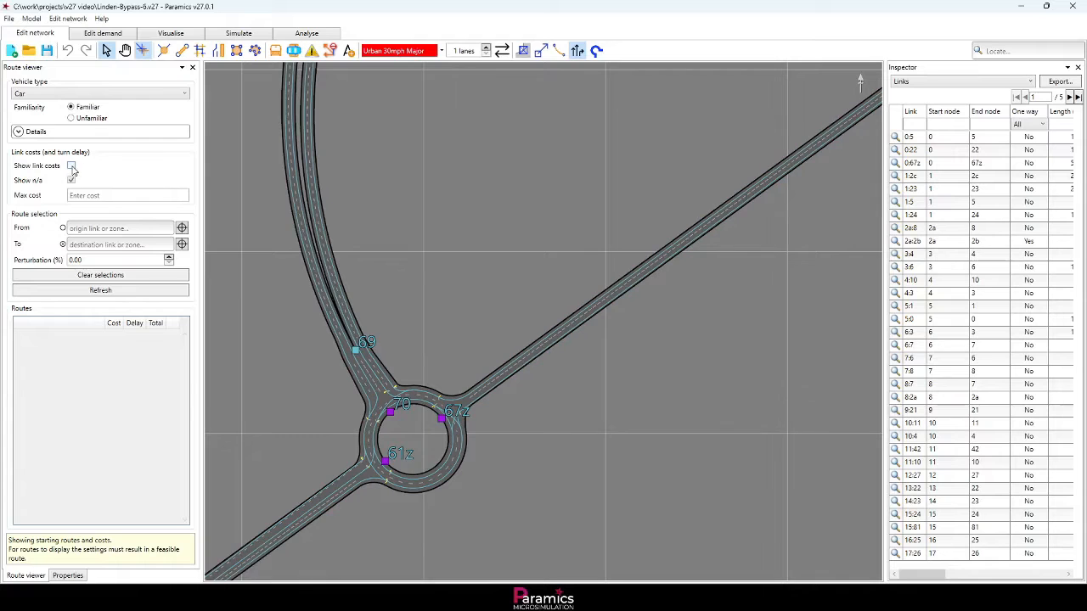
pyautogui.click(72, 167)
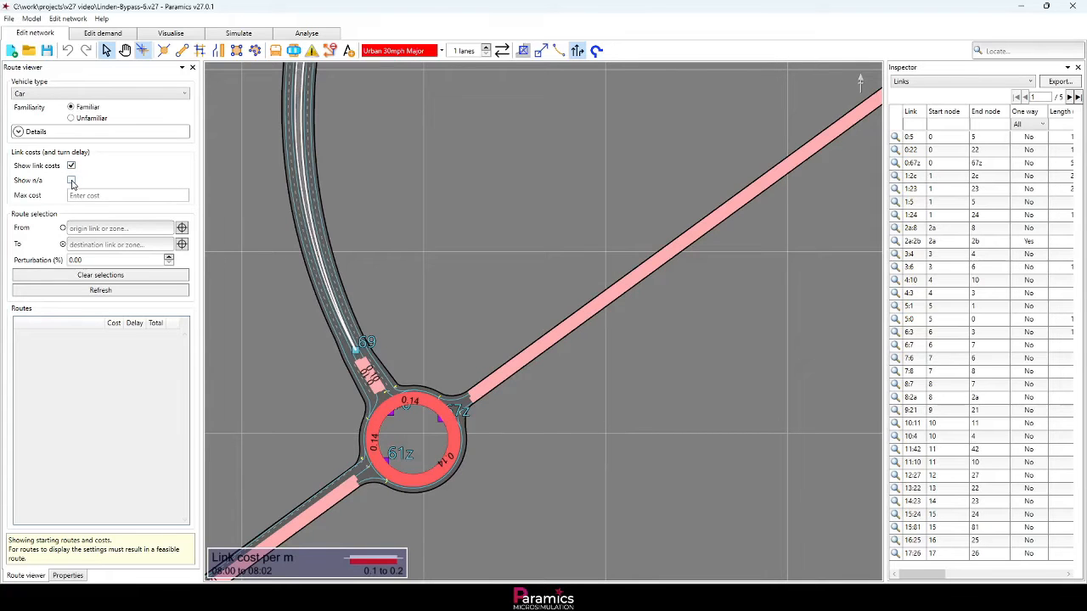
pyautogui.click(71, 181)
pyautogui.scroll(-3, 480, 266)
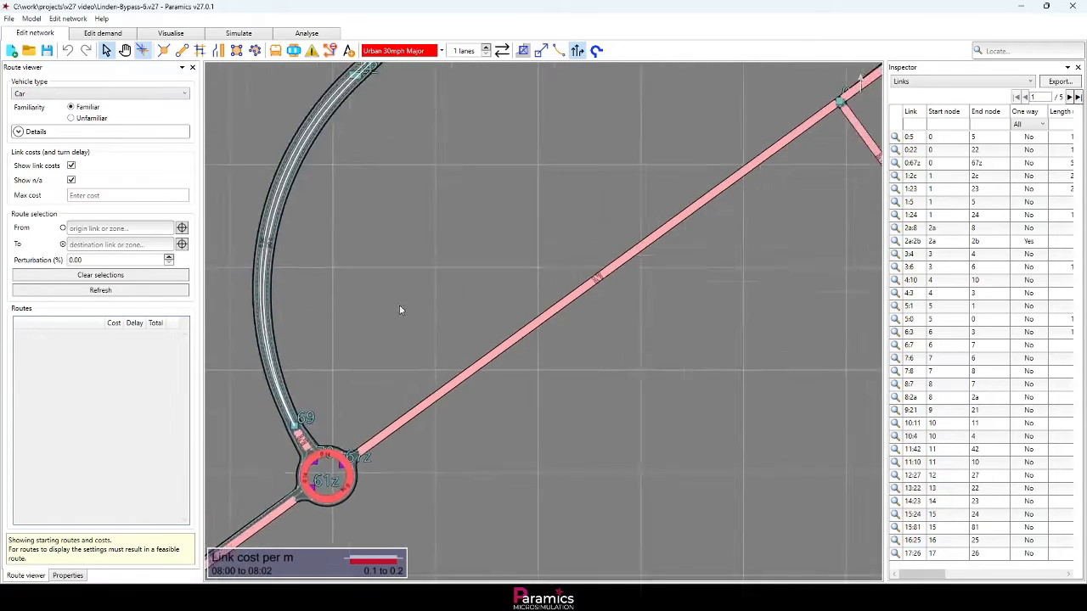
pyautogui.scroll(-5, 400, 310)
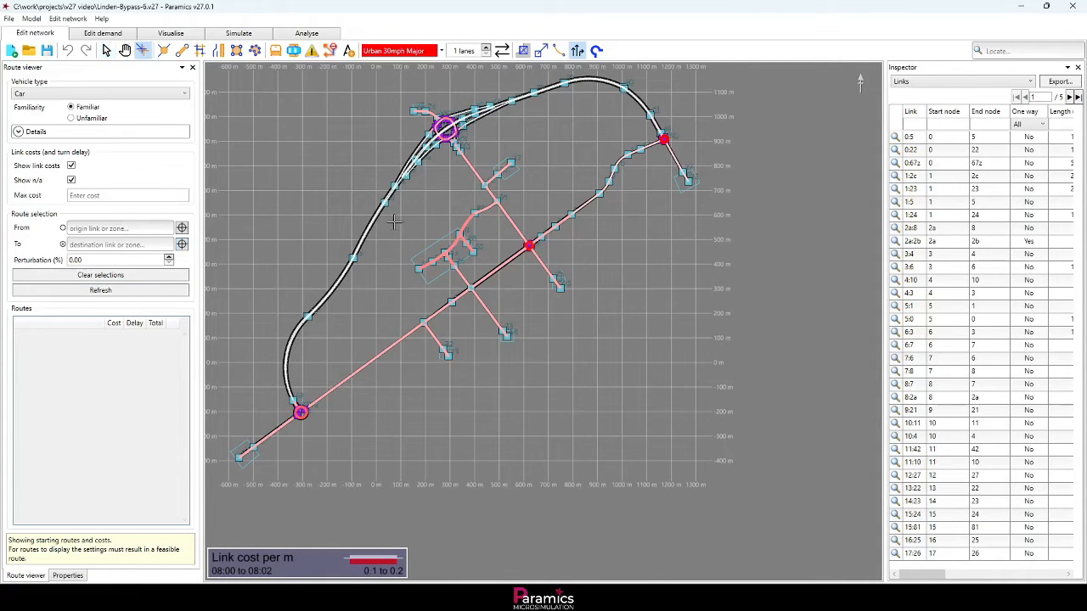
# Pick zone 5 as the route destination and hide n/a links while inspecting the cumulative costs at the south-western roundabout.
pyautogui.click(687, 181)
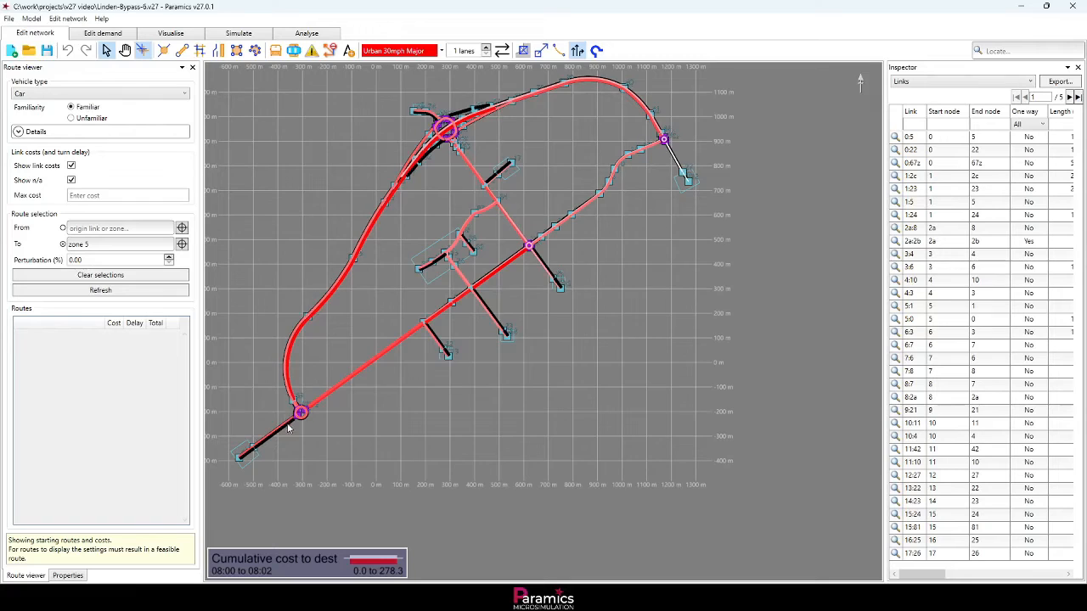
pyautogui.scroll(5, 289, 416)
pyautogui.scroll(5, 289, 413)
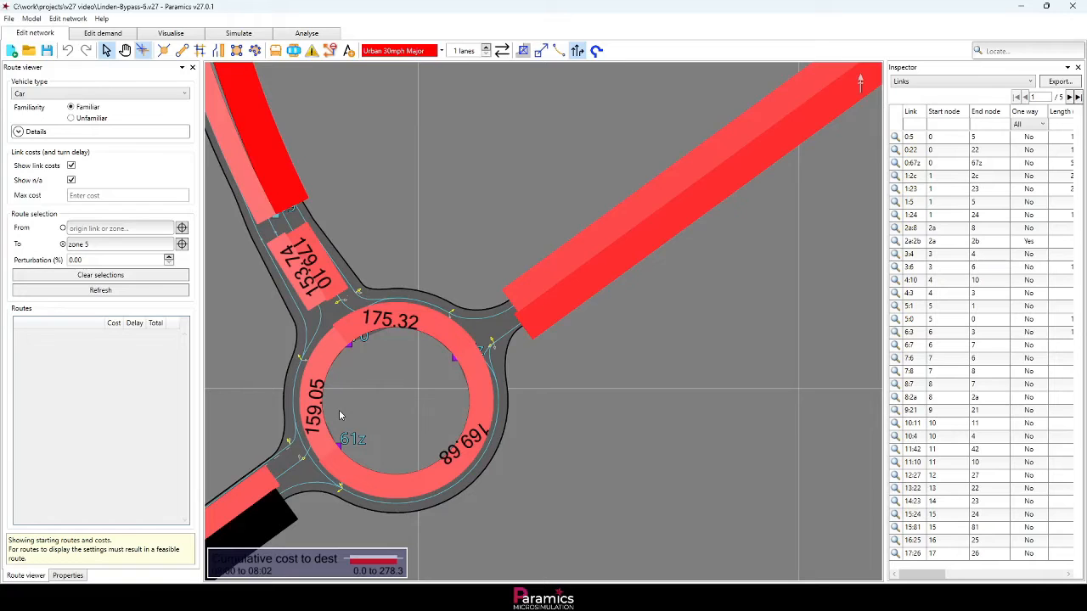
pyautogui.moveTo(340, 412); pyautogui.dragTo(463, 331)
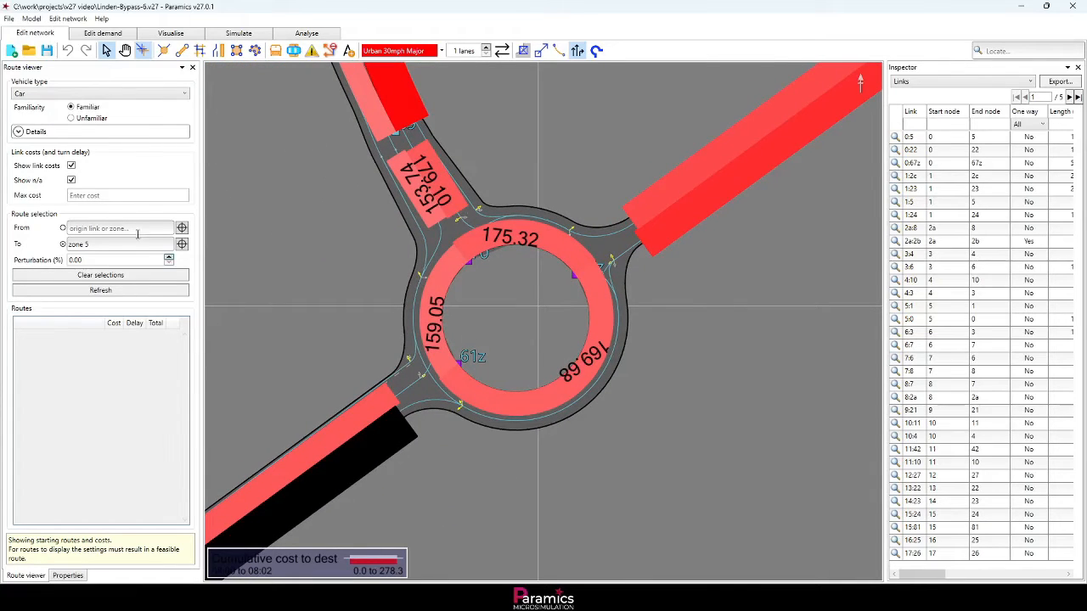
pyautogui.click(71, 180)
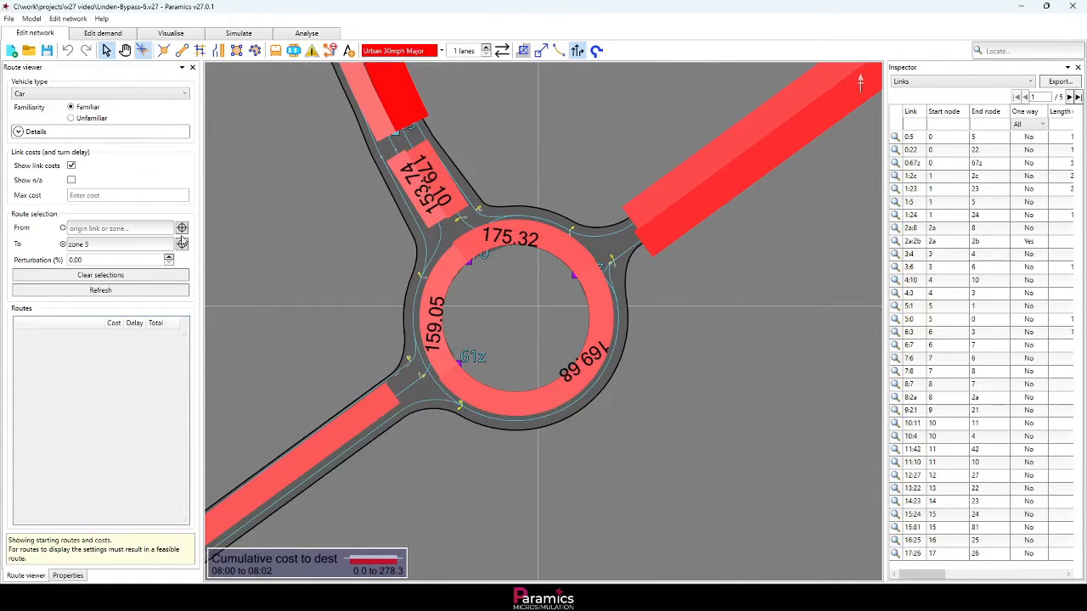
pyautogui.moveTo(439, 264); pyautogui.dragTo(359, 354)
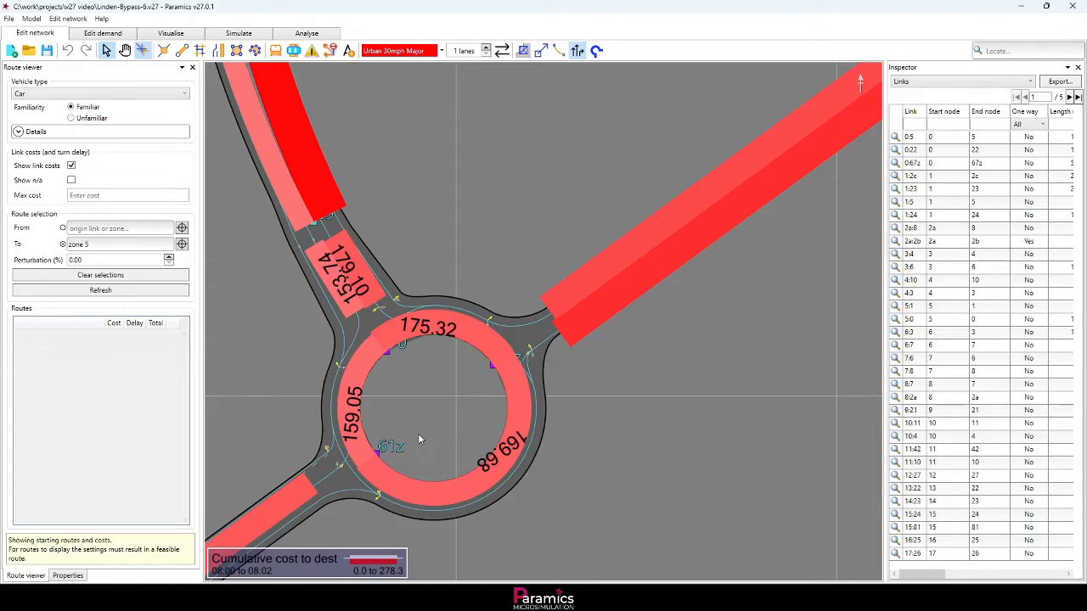
# Set the maximum cost for the link cost display to 150.
pyautogui.click(98, 196)
pyautogui.write('150')
pyautogui.press('Tab')
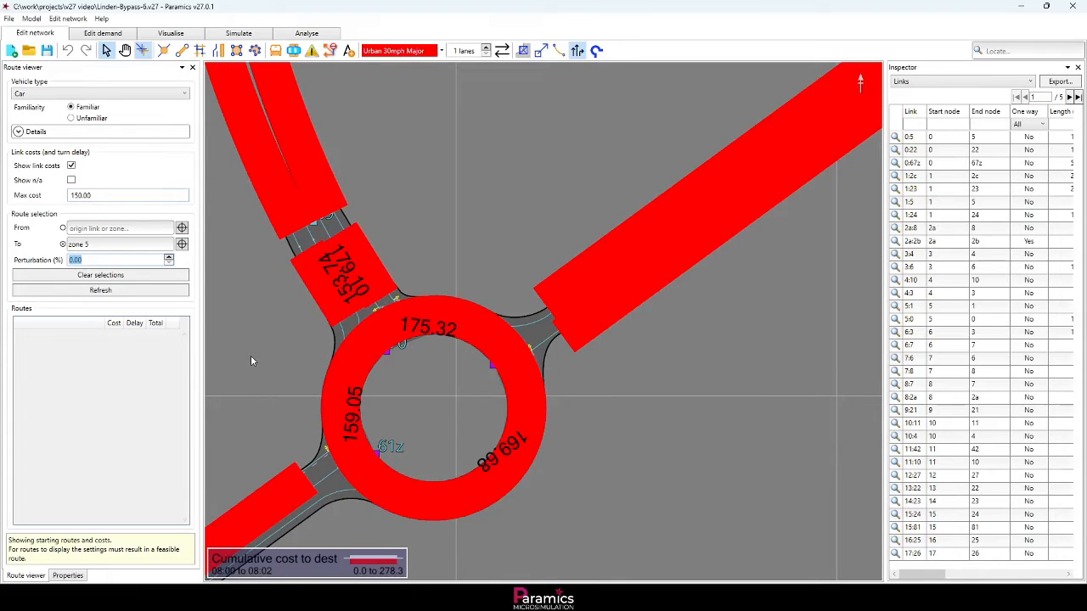
# Lower the maximum cost to 140 and check the link colouring around the roundabout.
pyautogui.doubleClick(102, 196)
pyautogui.hotkey('ctrl', 'a')
pyautogui.write('140')
pyautogui.press('Tab')
pyautogui.click(427, 239)
pyautogui.scroll(-3, 426, 238)
pyautogui.moveTo(430, 218); pyautogui.dragTo(391, 314)
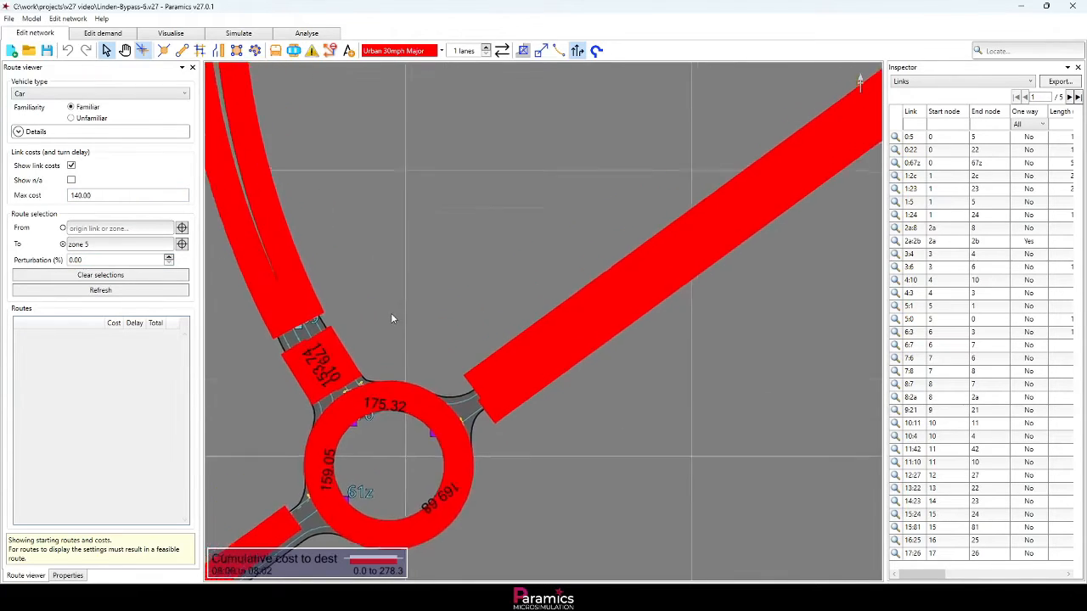
# Clear the maximum cost and pick the zone at the network's south-western end as the route origin.
pyautogui.scroll(-5, 390, 316)
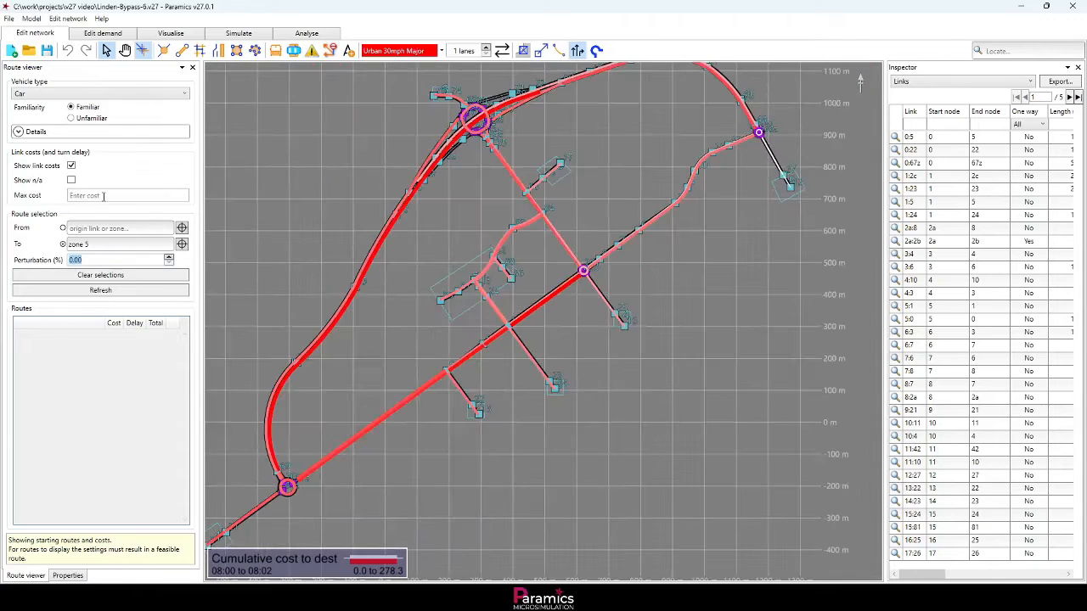
pyautogui.moveTo(215, 304); pyautogui.dragTo(247, 259)
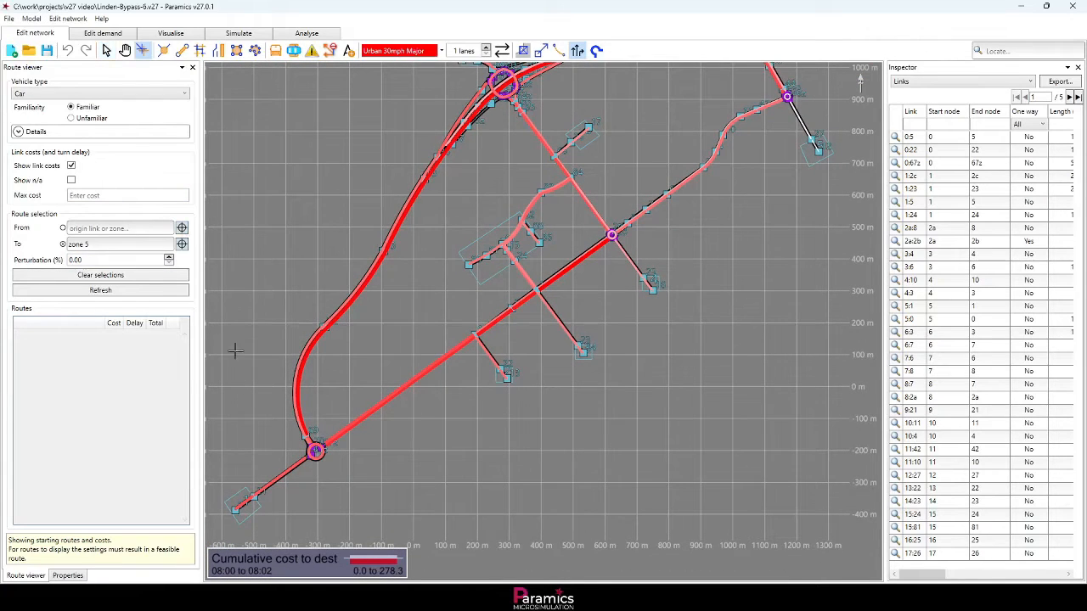
pyautogui.click(236, 510)
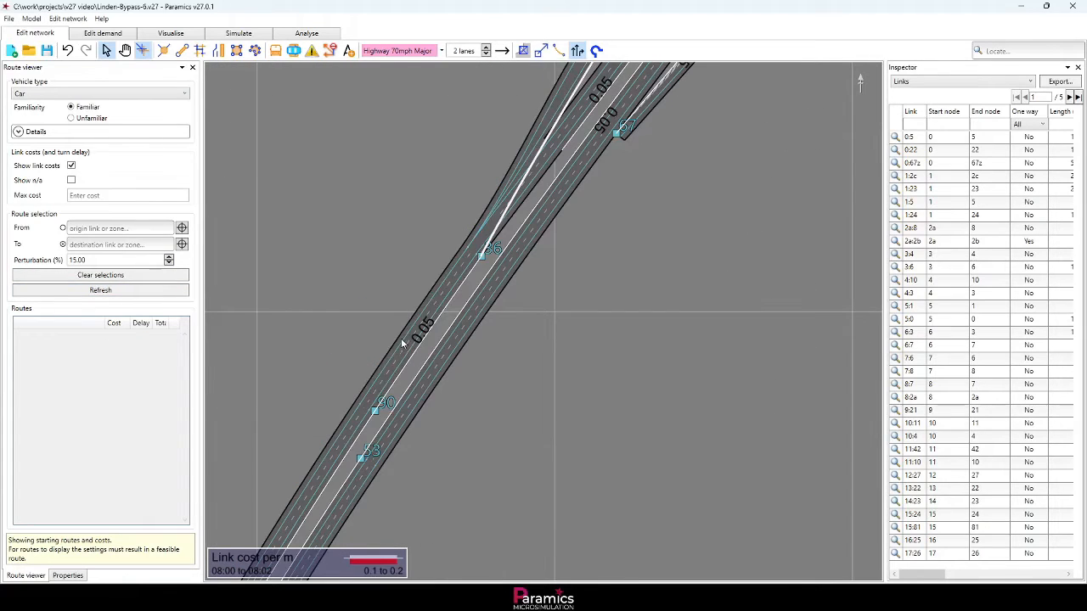
# Increase the one-way highway link from node 90 to node 36 to 3 lanes.
pyautogui.click(405, 344)
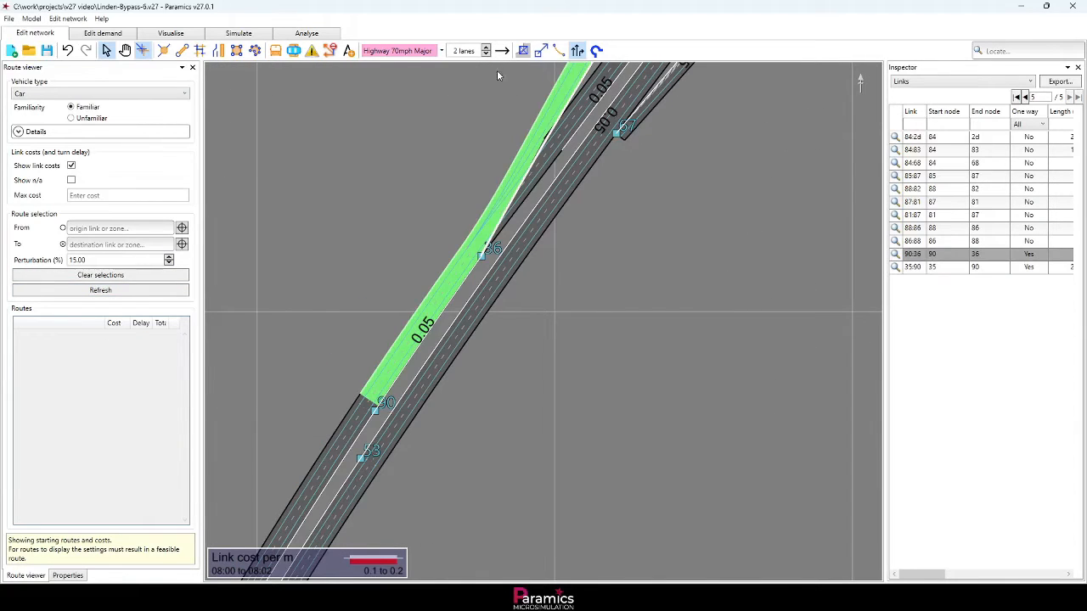
pyautogui.click(487, 48)
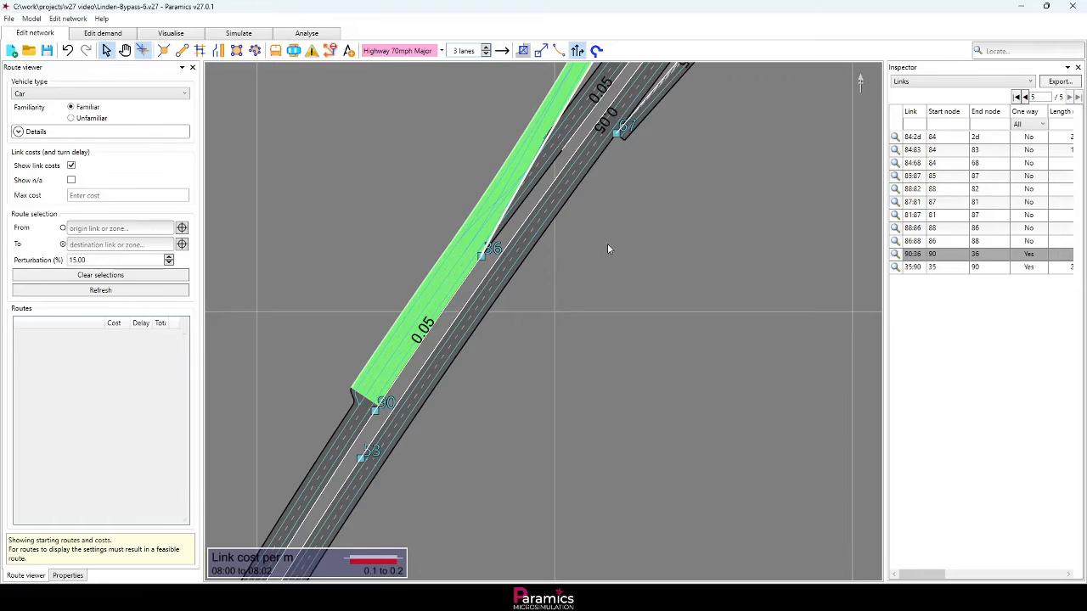
# Adjust the lane connections at node 36 for the nearside lanes of the three-lane link from node 90.
pyautogui.scroll(3, 545, 319)
pyautogui.scroll(2, 400, 285)
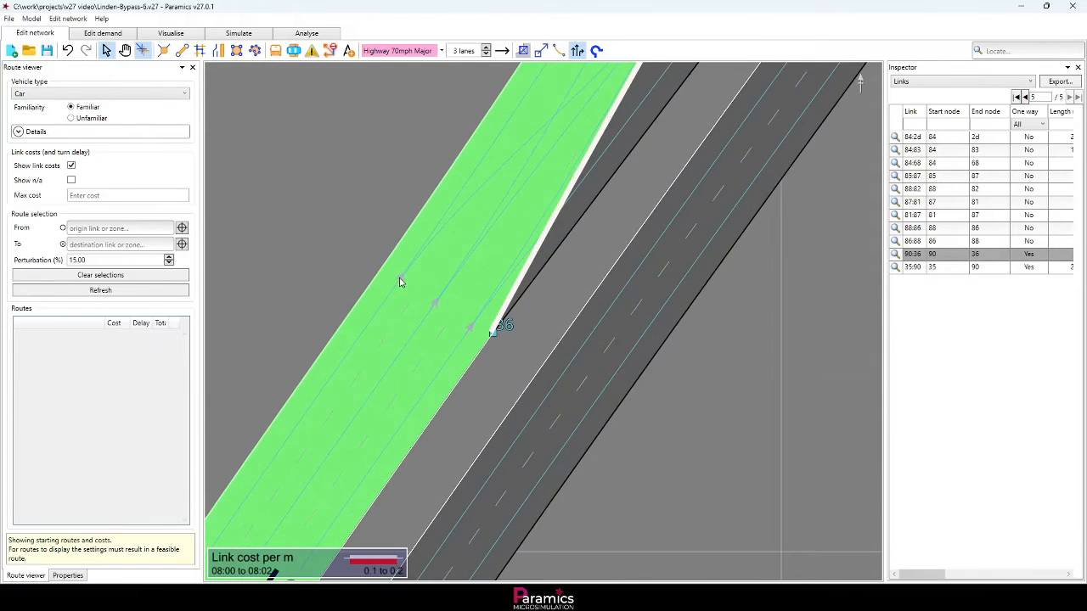
pyautogui.click(401, 286)
pyautogui.scroll(1, 406, 288)
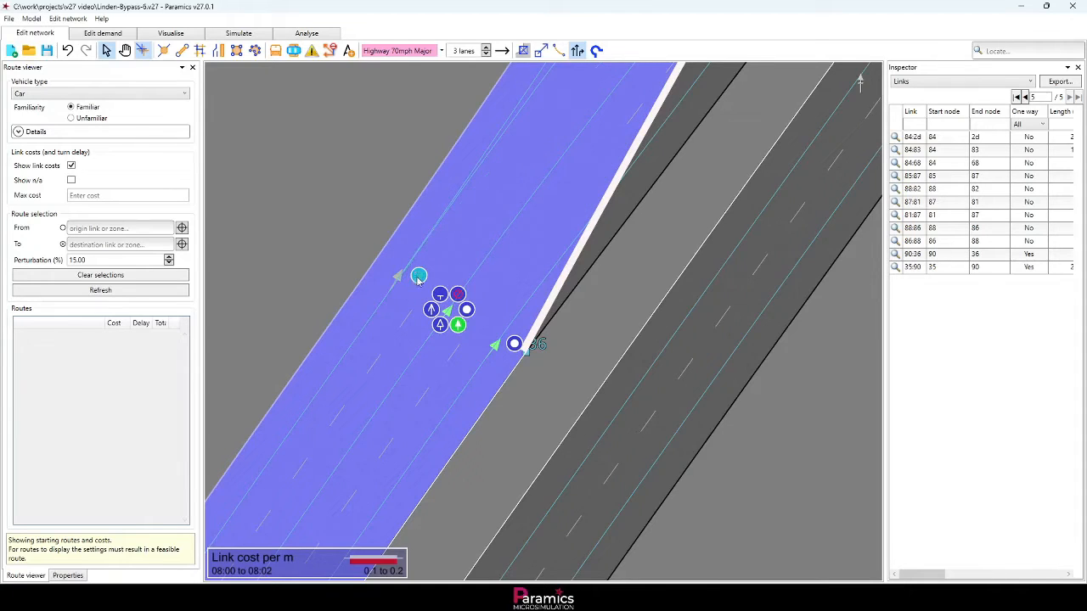
pyautogui.click(321, 240)
pyautogui.scroll(-1, 323, 238)
pyautogui.scroll(-4, 331, 229)
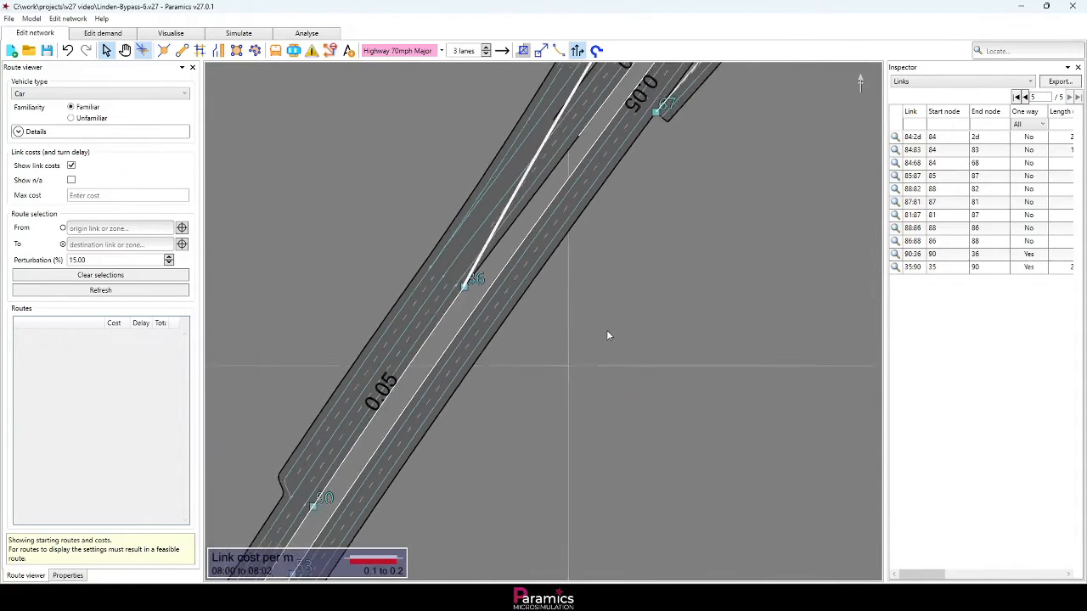
# Close the route viewer and delete node 67 where the on-ramp meets the highway.
pyautogui.click(191, 67)
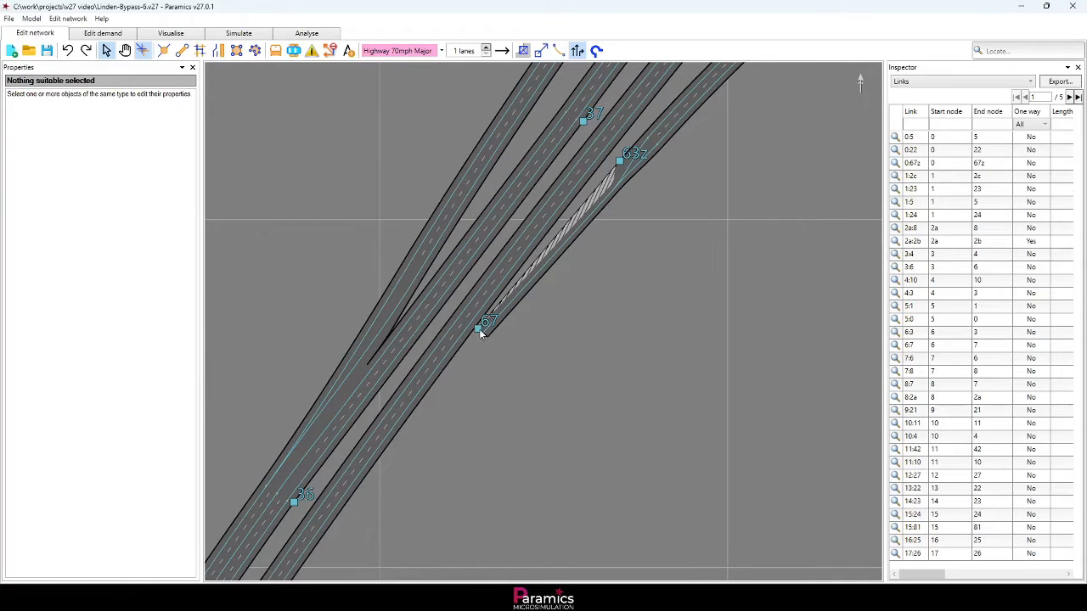
pyautogui.click(479, 329)
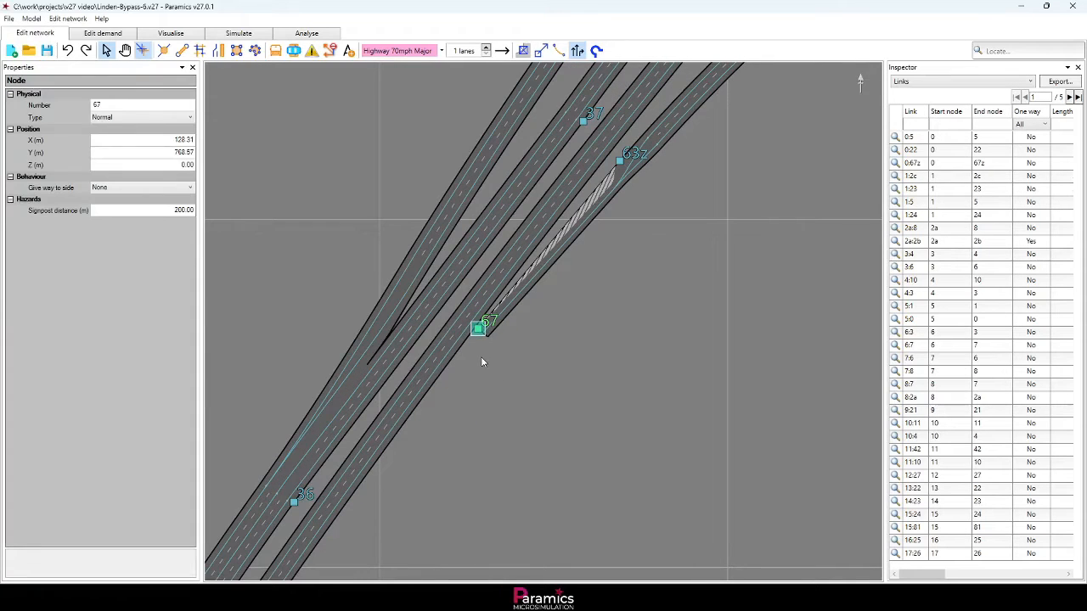
pyautogui.press('Delete')
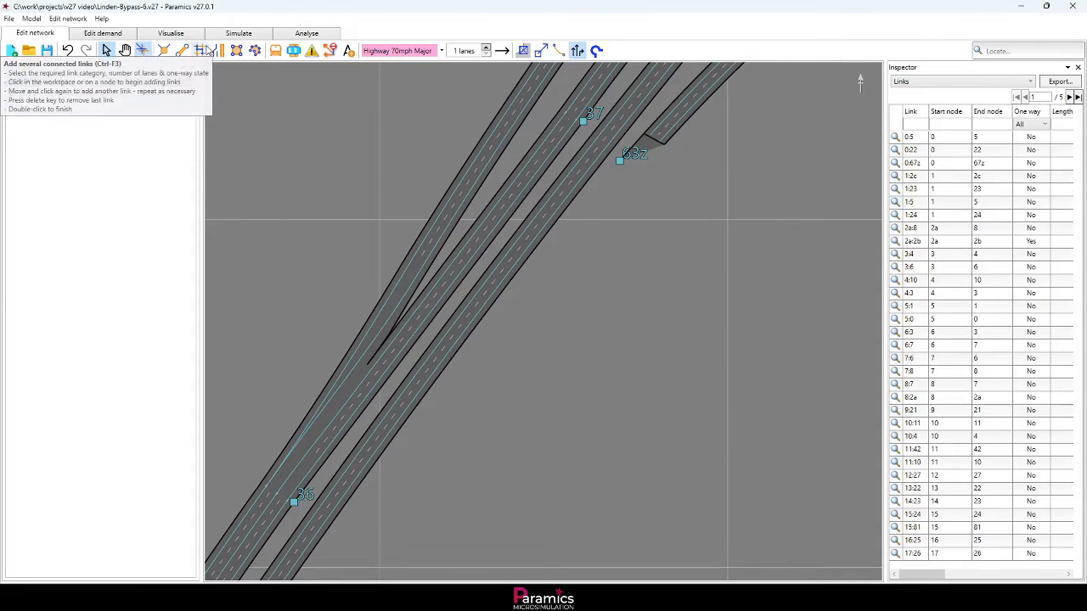
# Create a ramp merge with a three-lane merging section running from node 63z onto the adjacent highway carriageway.
pyautogui.click(218, 51)
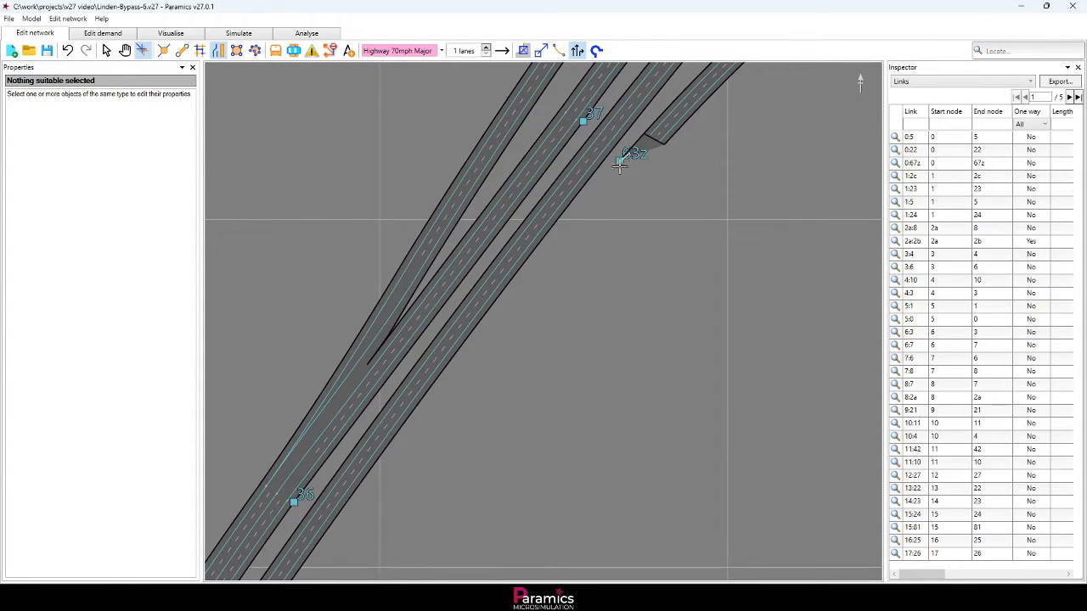
pyautogui.moveTo(619, 162)
pyautogui.mouseDown()
pyautogui.moveTo(535, 280)
pyautogui.moveTo(450, 367)
pyautogui.moveTo(424, 408)
pyautogui.moveTo(433, 414)
pyautogui.mouseUp()
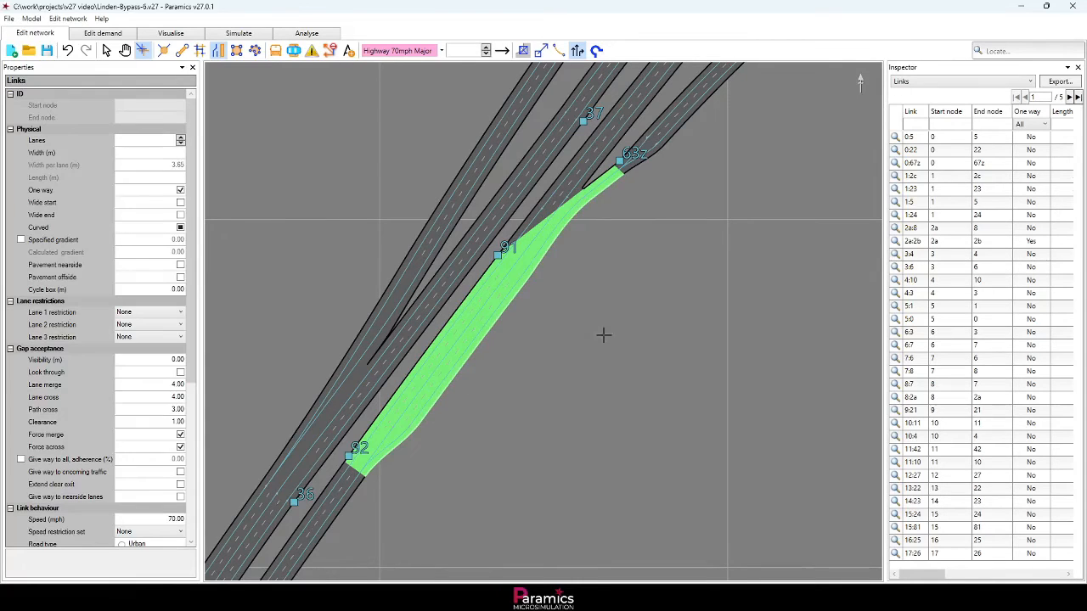
pyautogui.press('Escape')
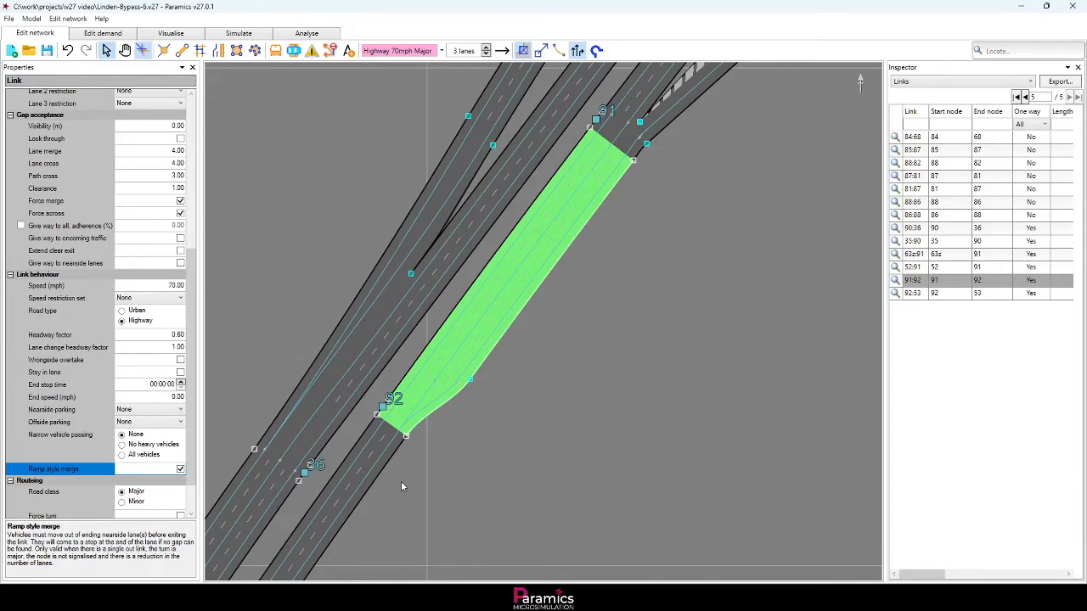
# Examine the taper of the merge link between nodes 91 and 92 and its ramp style merge and lane change headway factor properties.
pyautogui.scroll(3, 402, 486)
pyautogui.scroll(-2, 402, 486)
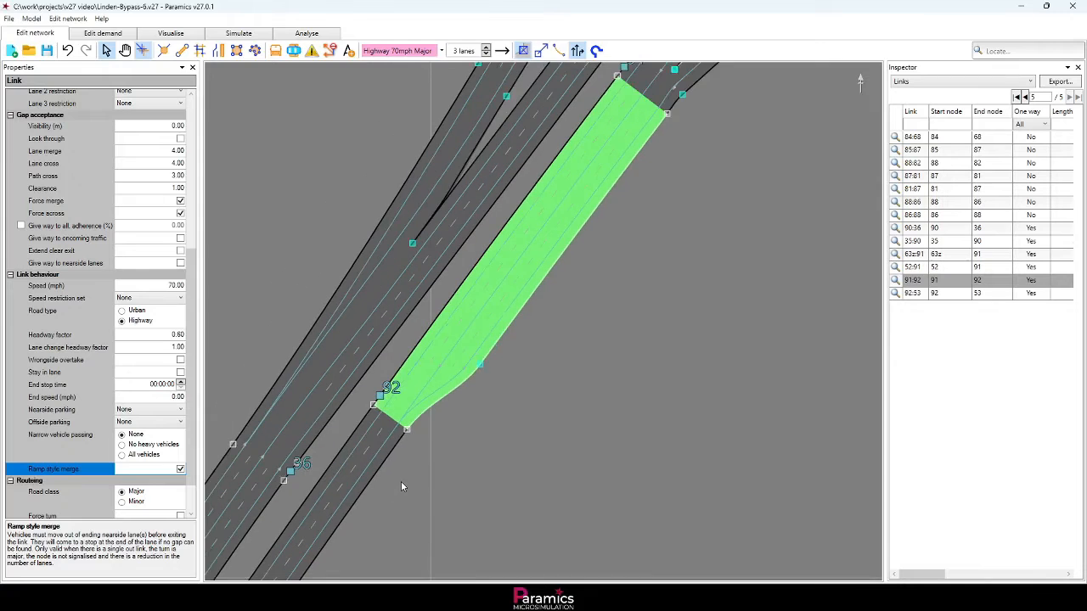
pyautogui.scroll(1, 465, 390)
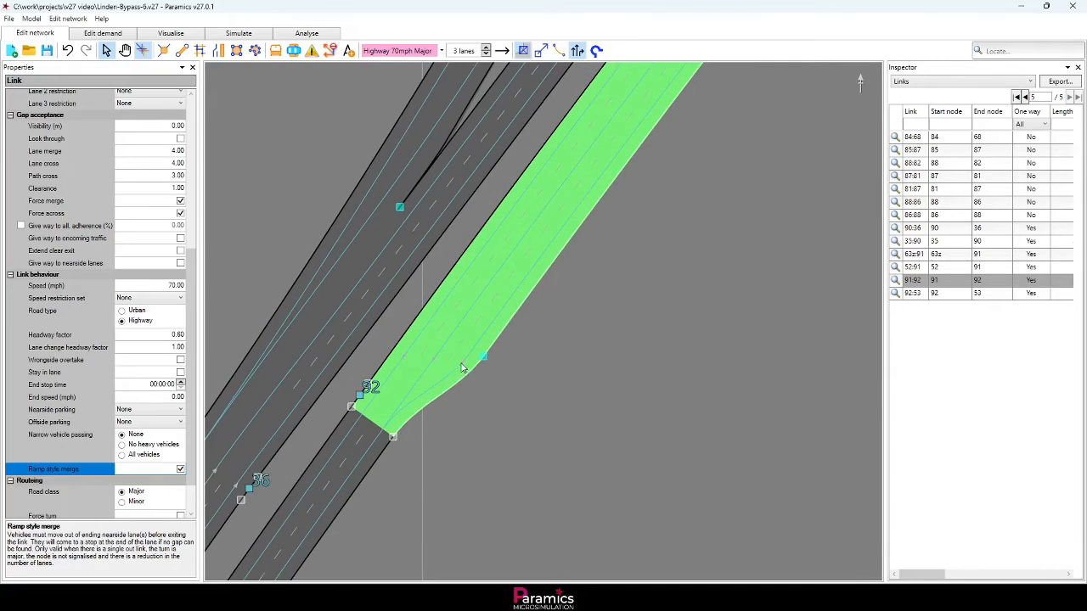
pyautogui.click(463, 367)
pyautogui.click(476, 404)
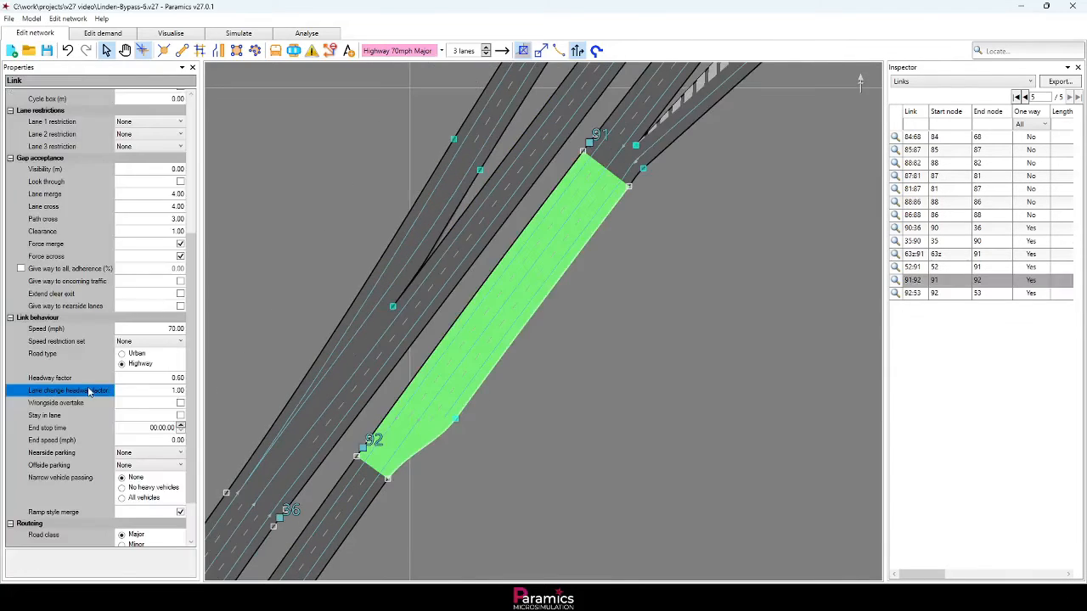
pyautogui.click(90, 392)
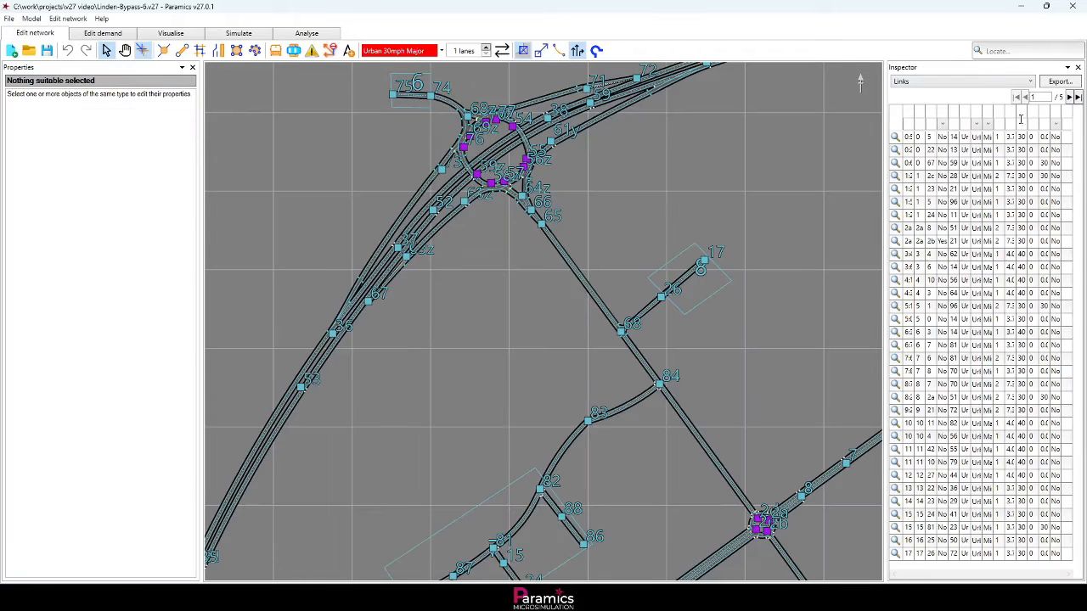
# List the PT stops in the inspector instead of the links.
pyautogui.click(1029, 82)
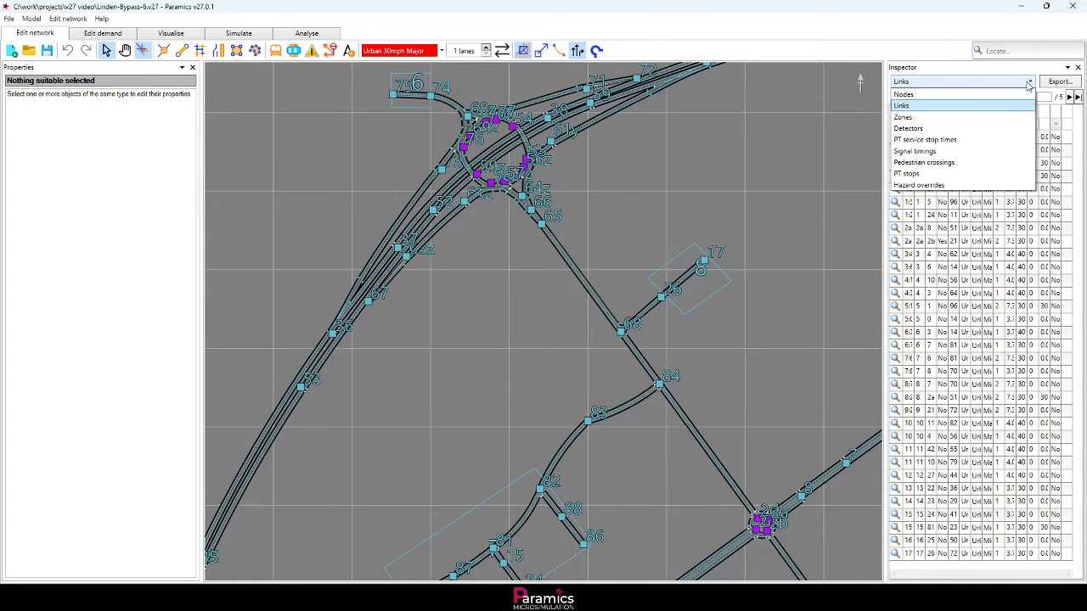
pyautogui.click(934, 174)
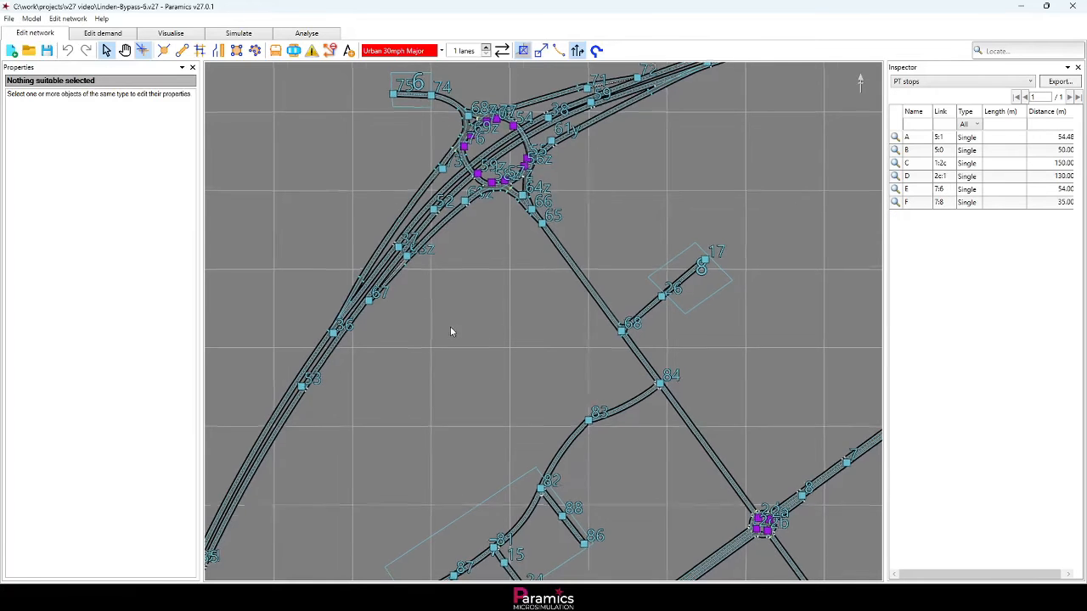
# Place an incident on the highway link from node 35 to node 36, just southwest of node 53.
pyautogui.moveTo(451, 332); pyautogui.dragTo(574, 262)
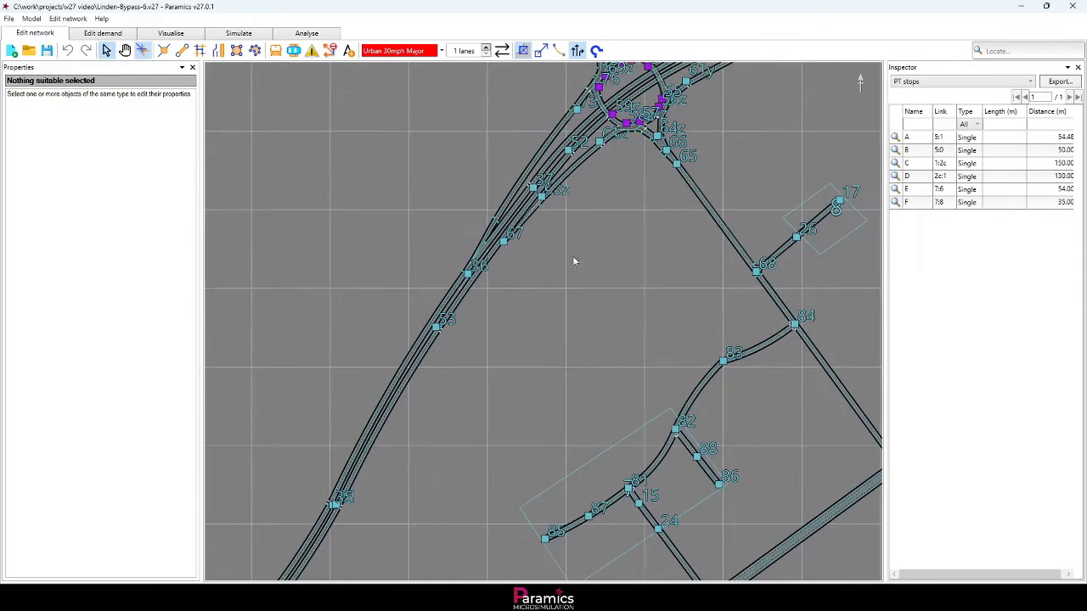
pyautogui.click(311, 51)
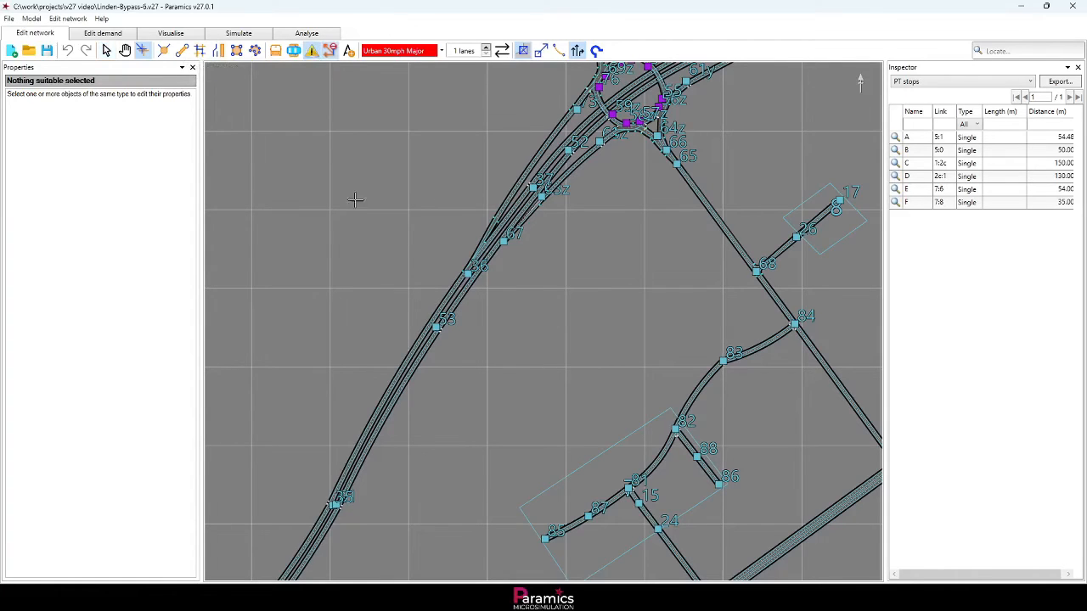
pyautogui.click(413, 345)
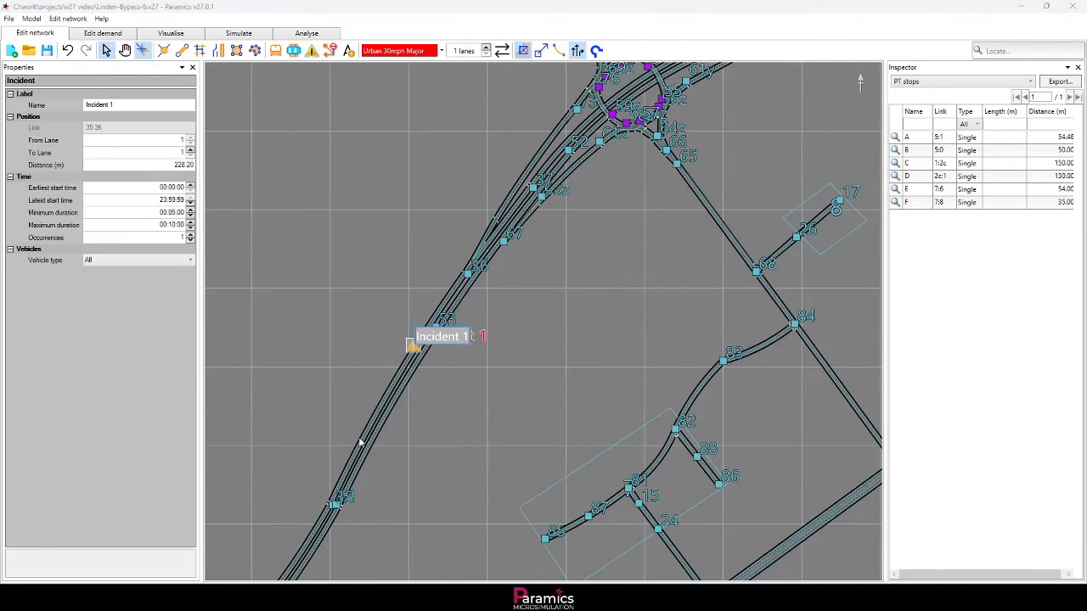
# Add a hazard override from link 34:35 to the downstream link 35:36.
pyautogui.click(330, 52)
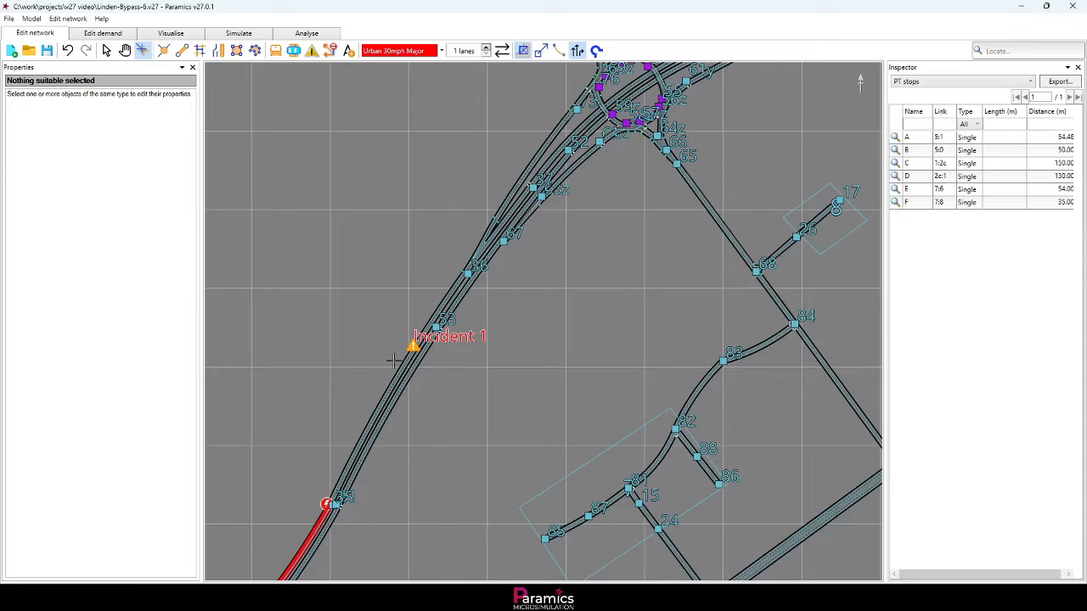
pyautogui.click(453, 291)
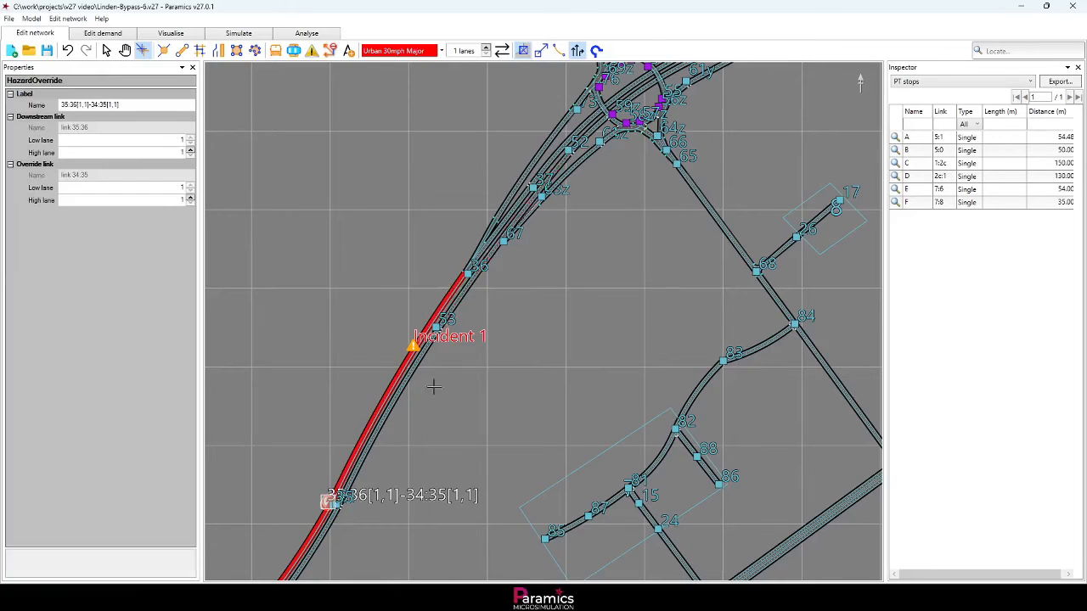
pyautogui.moveTo(445, 447); pyautogui.dragTo(517, 390)
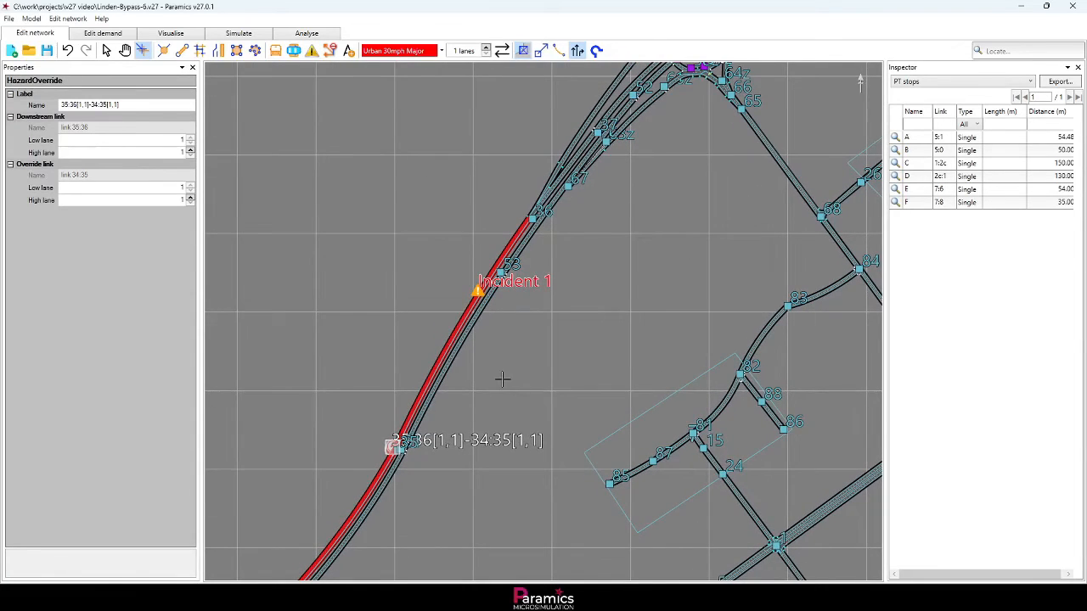
# Switch to demand editing and open the export of demand data to CSV.
pyautogui.click(103, 33)
pyautogui.click(68, 18)
pyautogui.moveTo(76, 45)
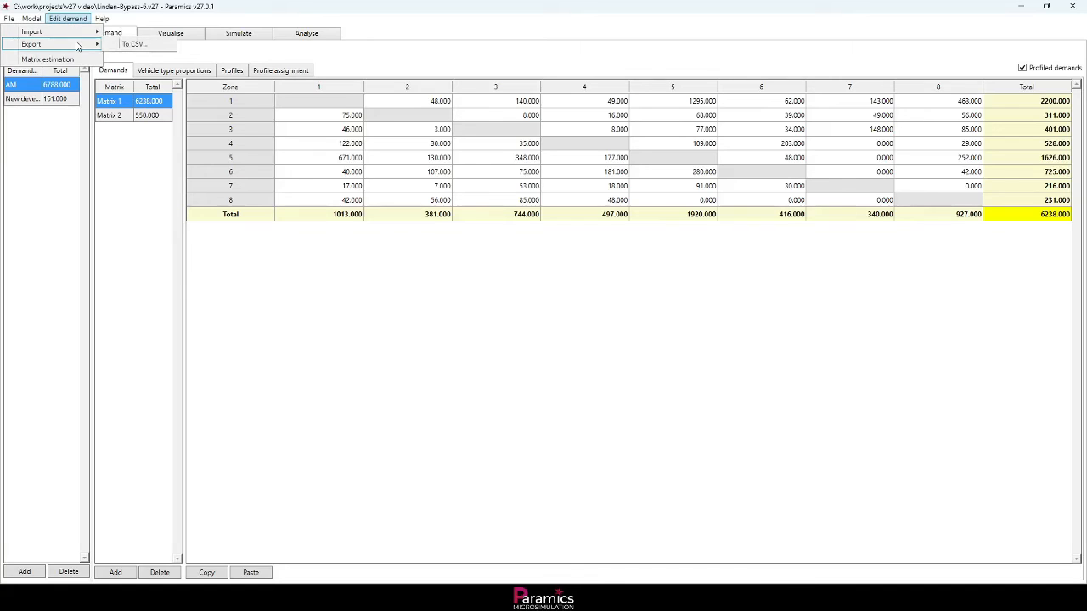
pyautogui.click(125, 45)
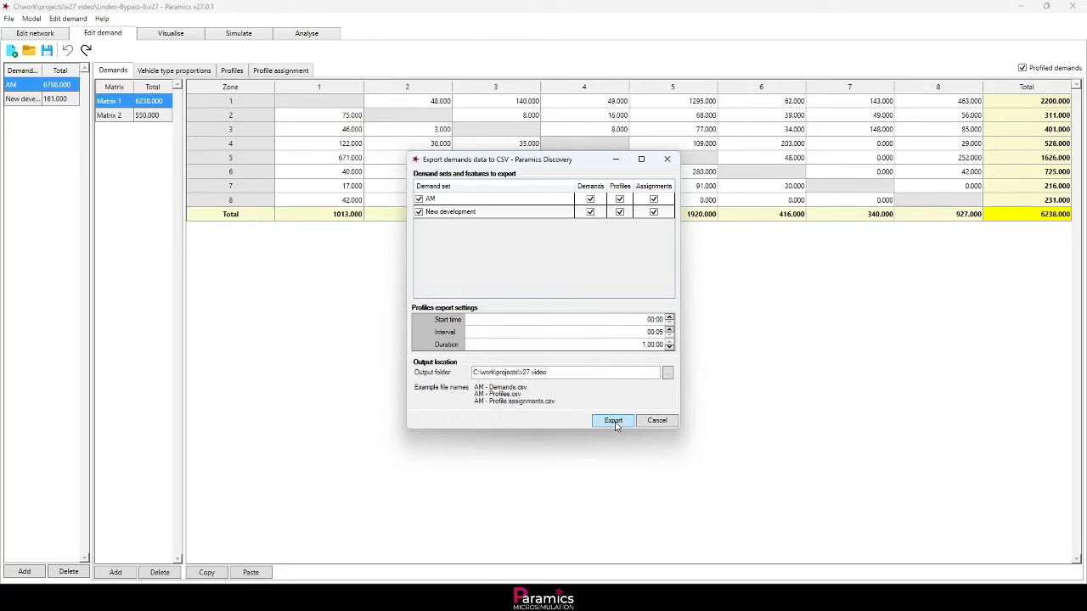
# Create a new folder named demands in the v27 video folder and choose it as the export output folder.
pyautogui.click(668, 375)
pyautogui.rightClick(529, 315)
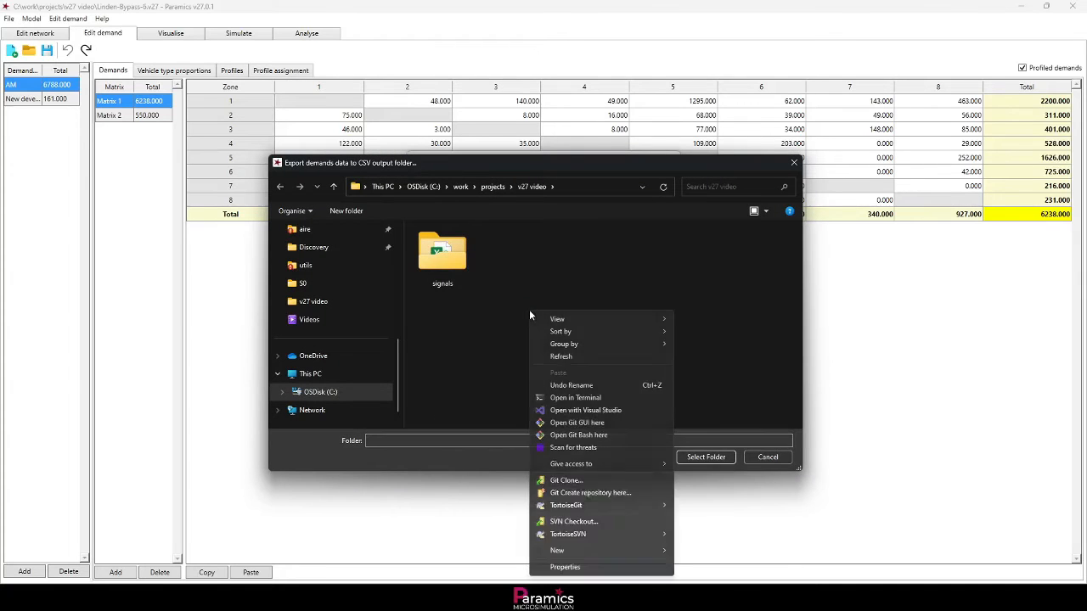
pyautogui.moveTo(586, 550)
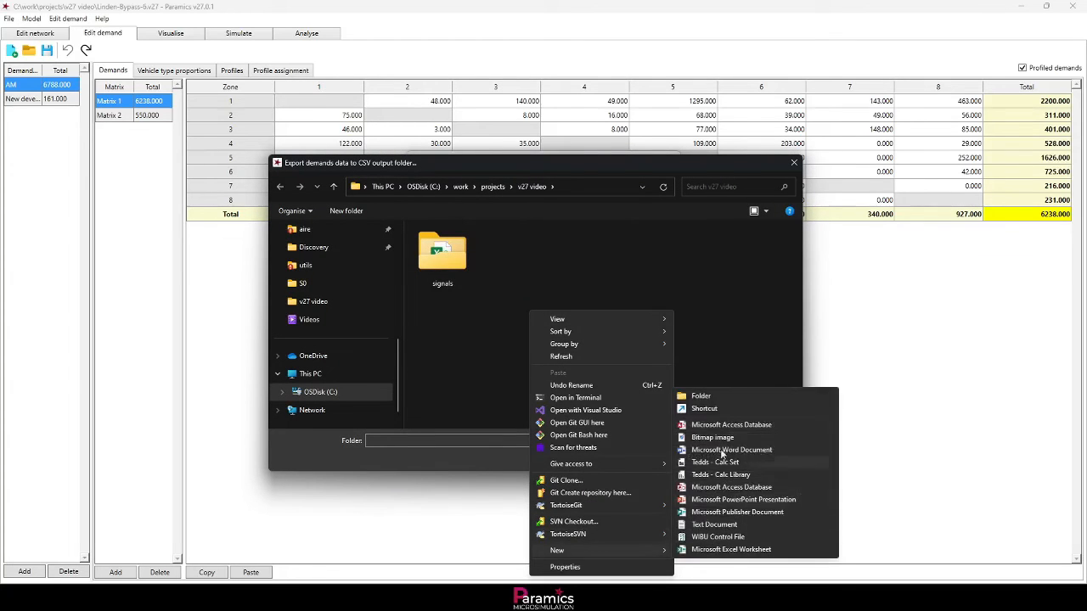
pyautogui.click(712, 395)
pyautogui.write('demands')
pyautogui.press('Return')
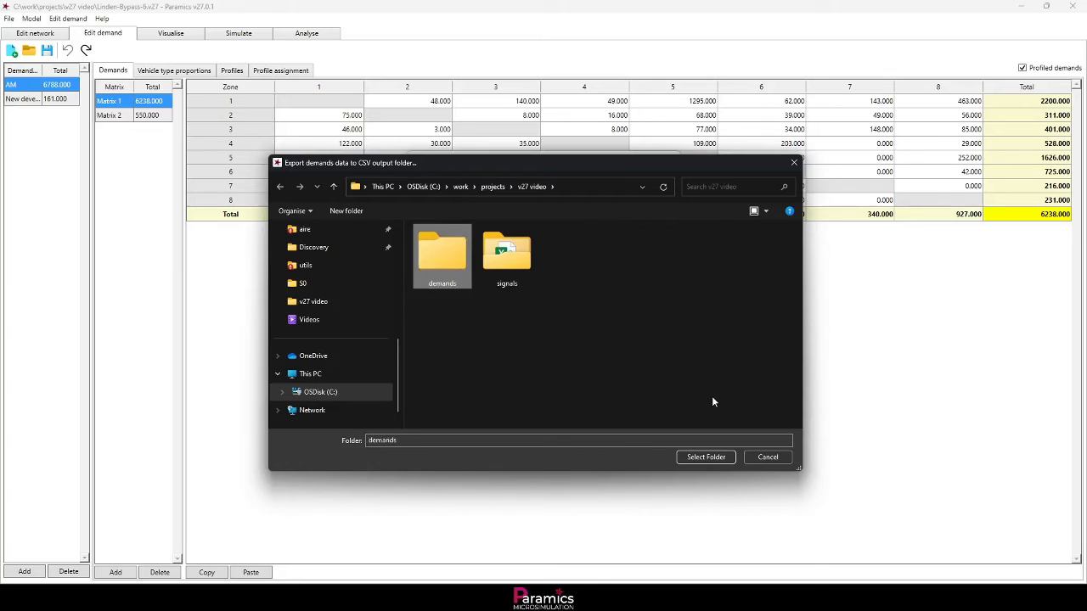
pyautogui.press('Return')
pyautogui.click(705, 458)
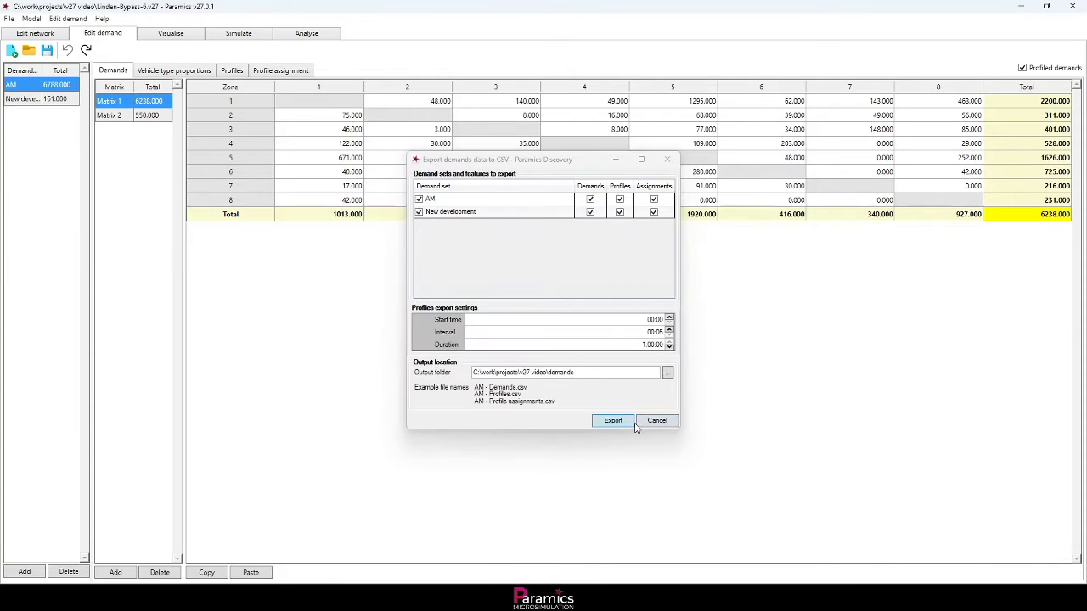
# Export the AM and New development demand sets to CSV and view the files in the export folder.
pyautogui.click(626, 422)
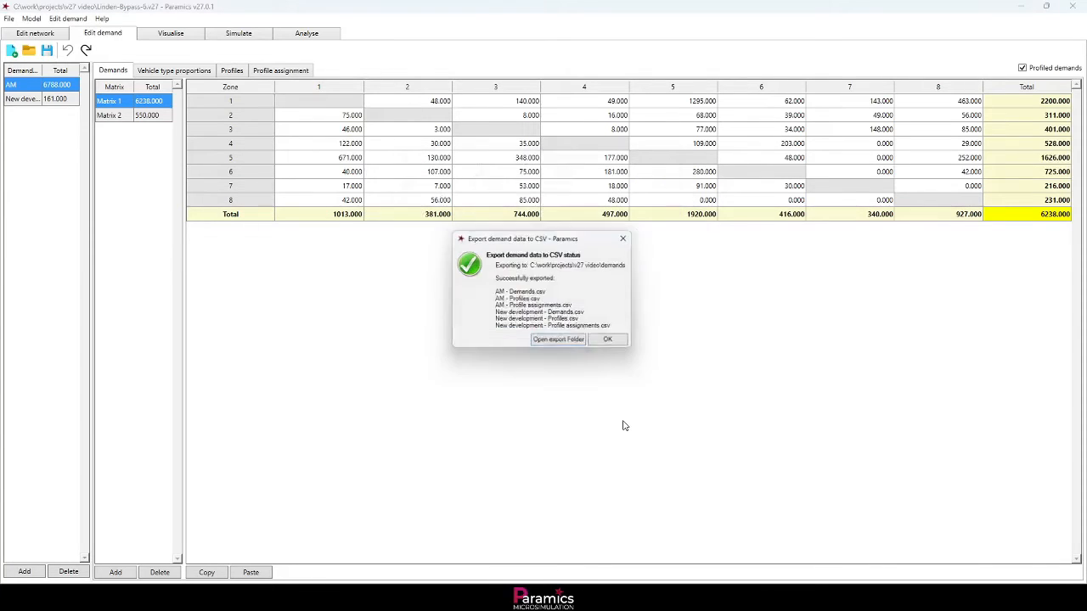
pyautogui.click(578, 343)
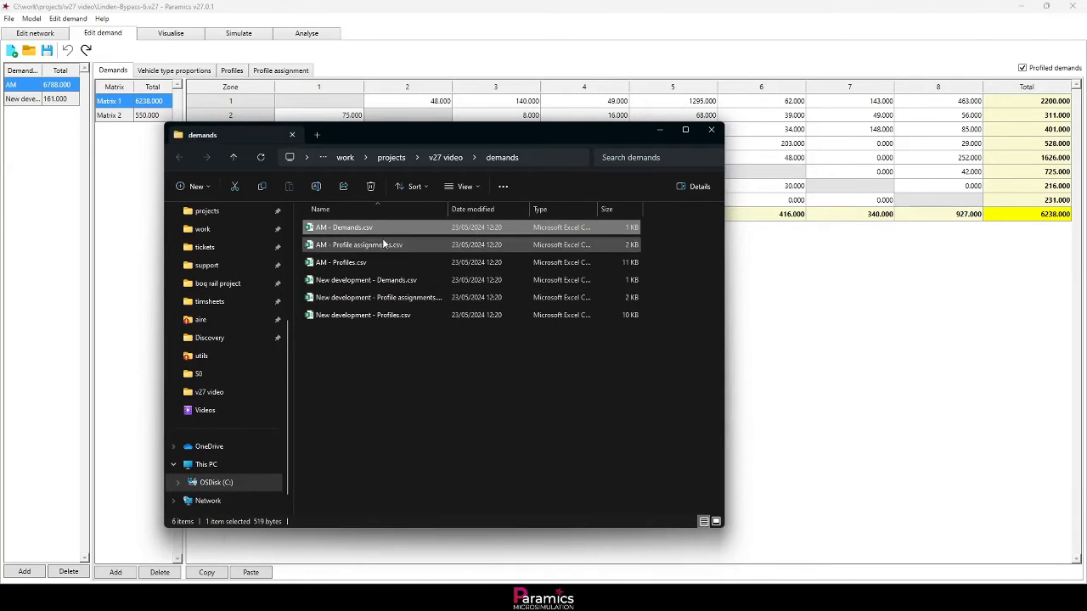
pyautogui.click(138, 7)
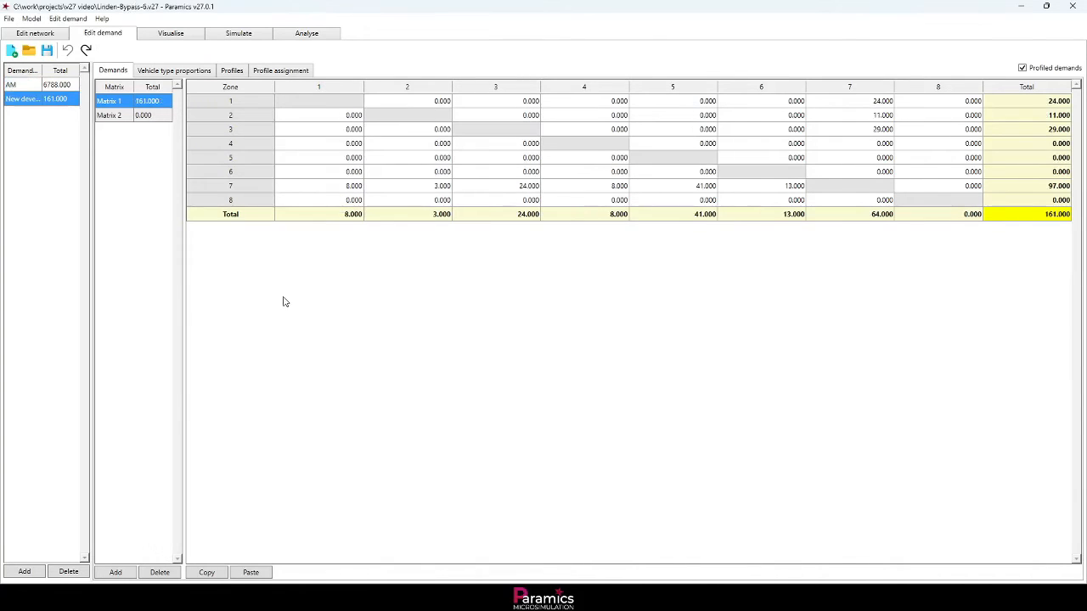
# Open the demand data import from CSV and choose the demands folder as its input folder.
pyautogui.click(67, 18)
pyautogui.moveTo(65, 34)
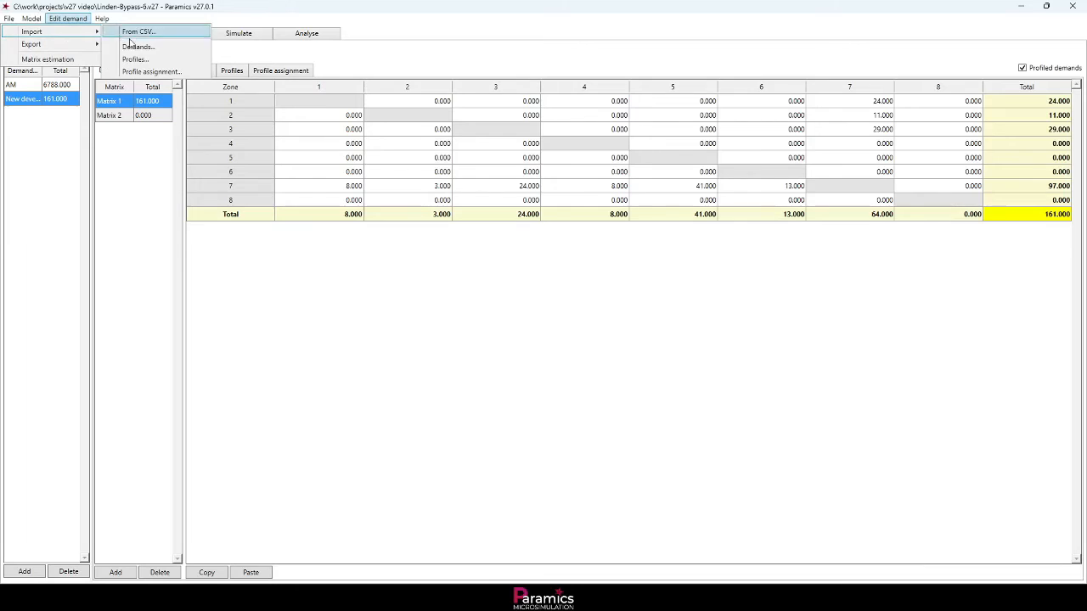
pyautogui.click(145, 37)
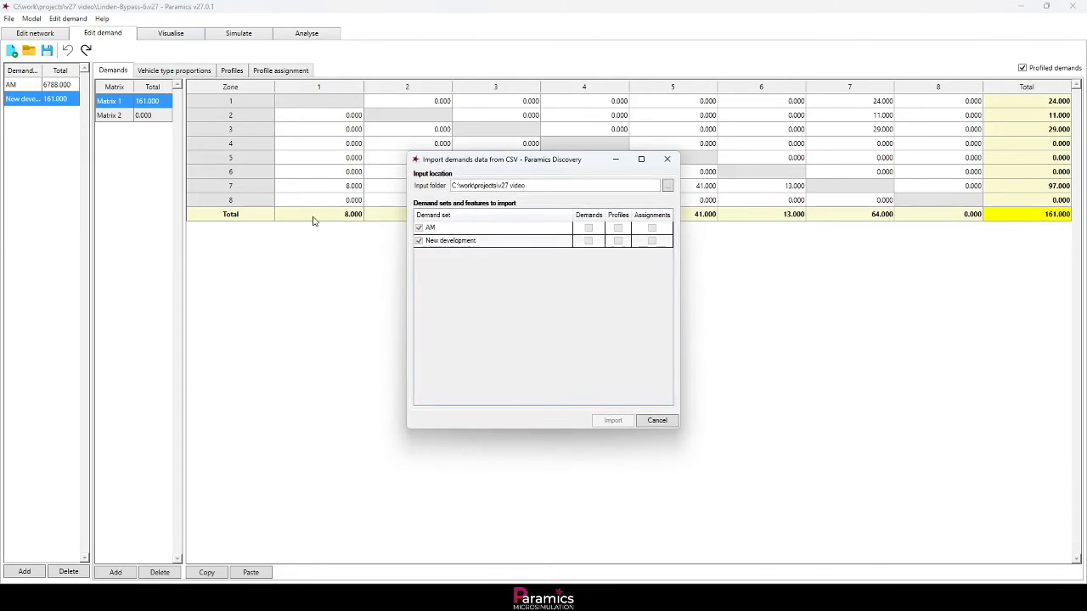
pyautogui.click(665, 186)
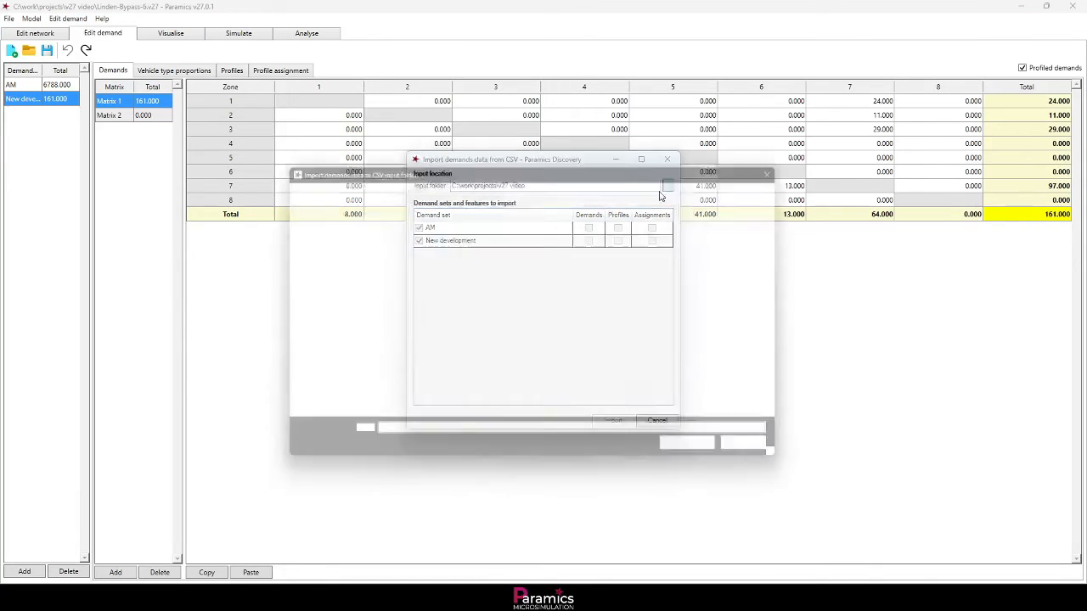
pyautogui.doubleClick(459, 266)
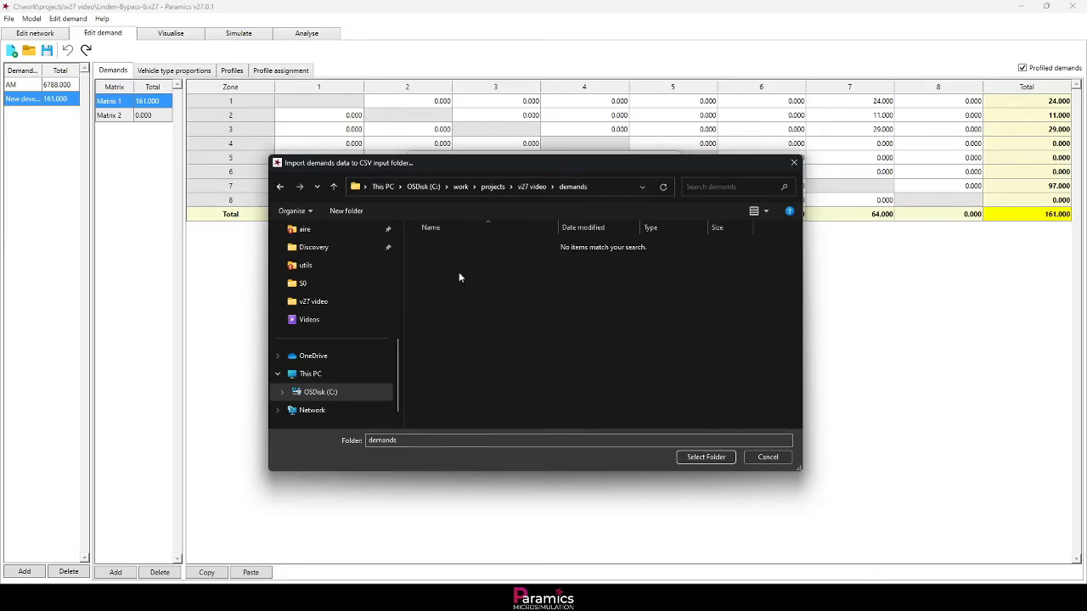
pyautogui.click(705, 457)
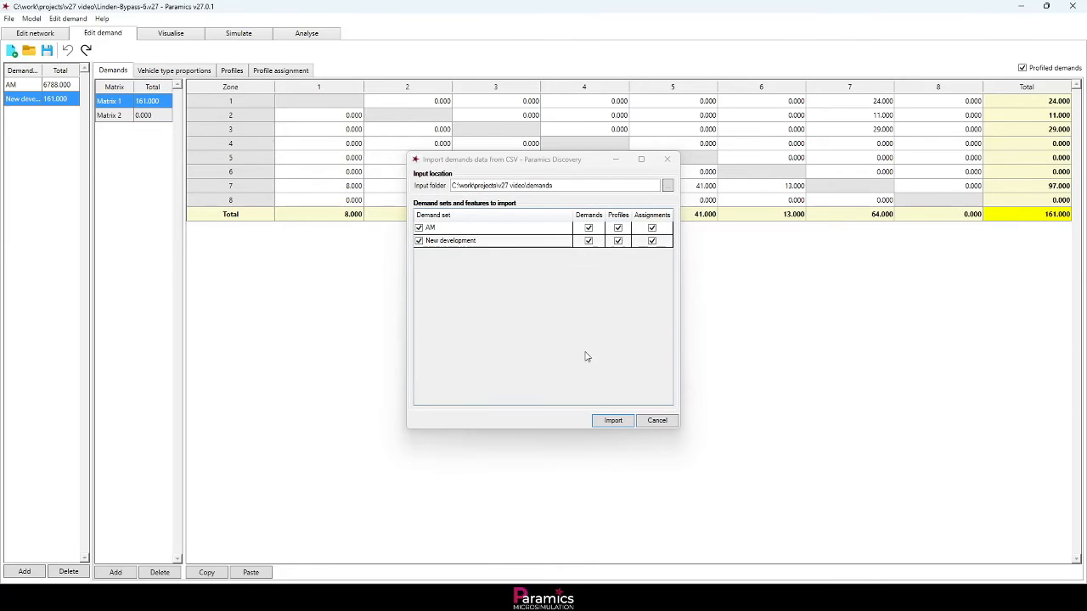
# Import the demands, profiles and assignments of the AM and New development demand sets from CSV.
pyautogui.click(613, 422)
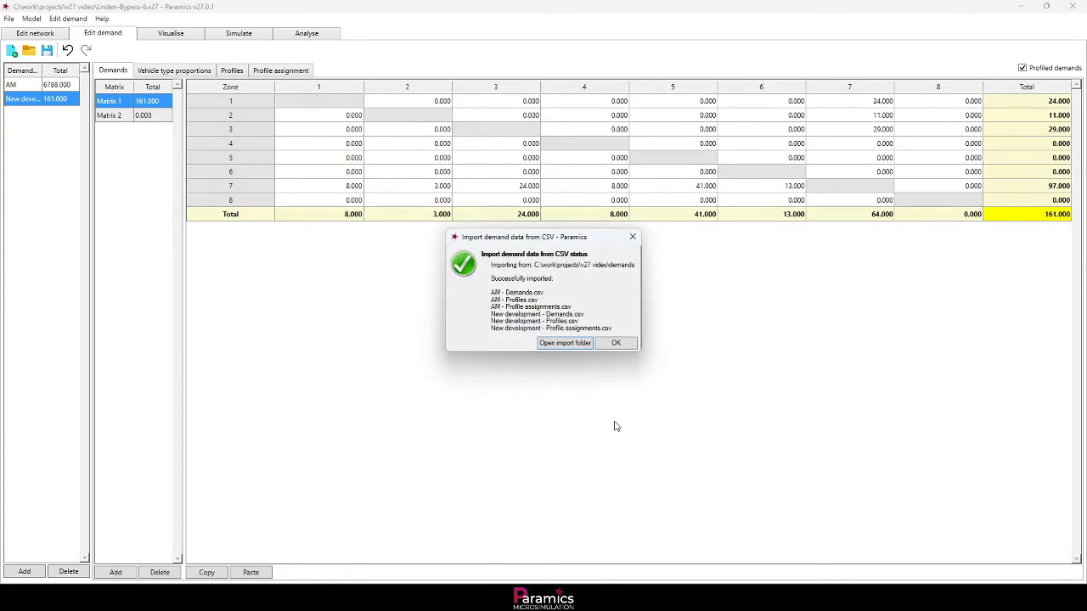
pyautogui.click(617, 344)
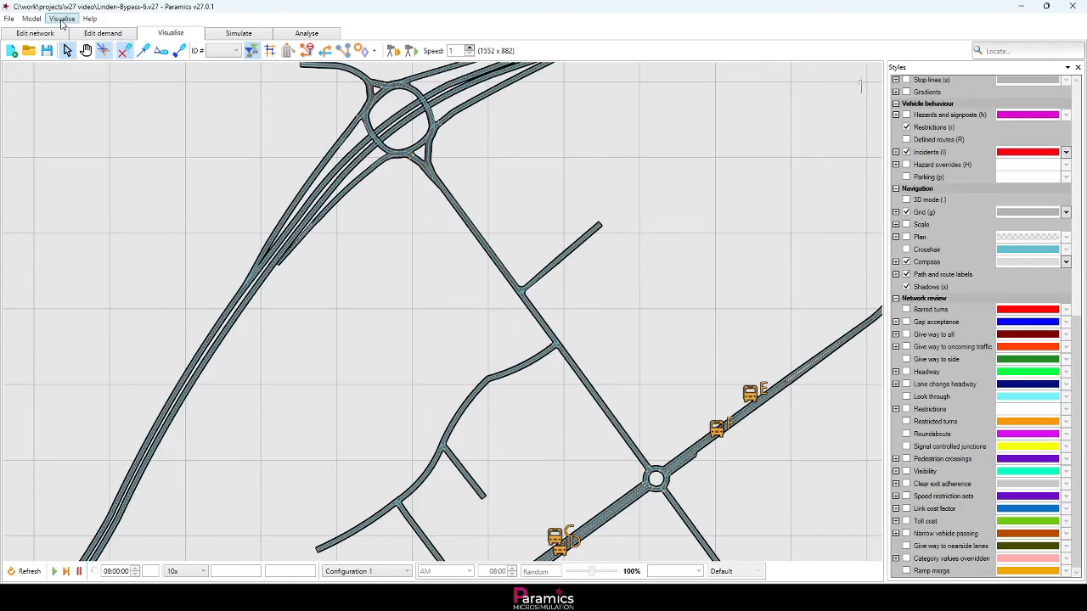
# Open the demands viewer in visualisation mode and look up the demands between Zone 1 and Zone 5.
pyautogui.click(61, 18)
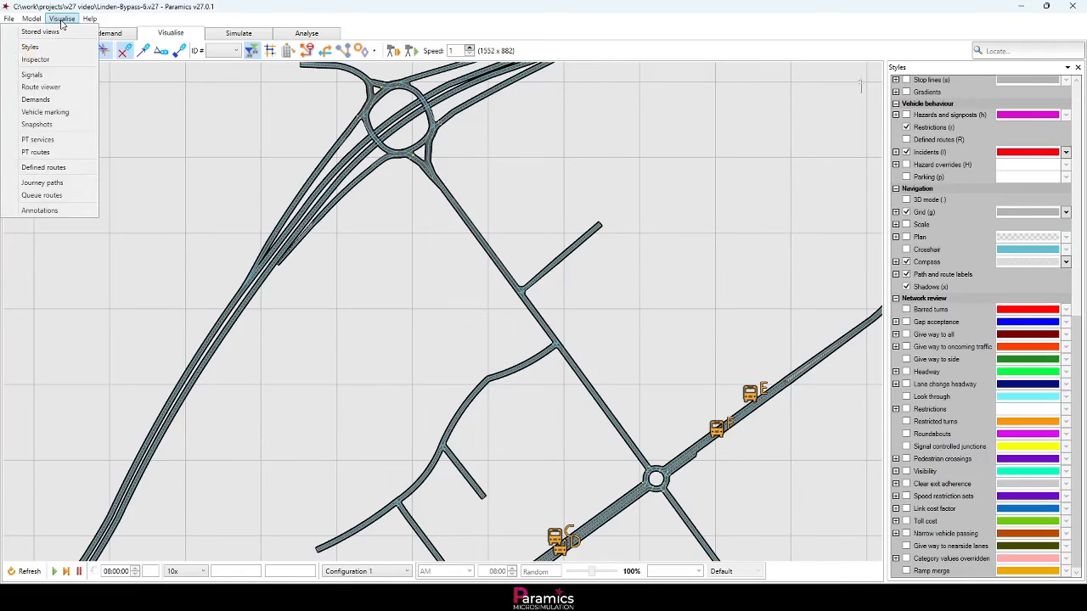
pyautogui.click(69, 103)
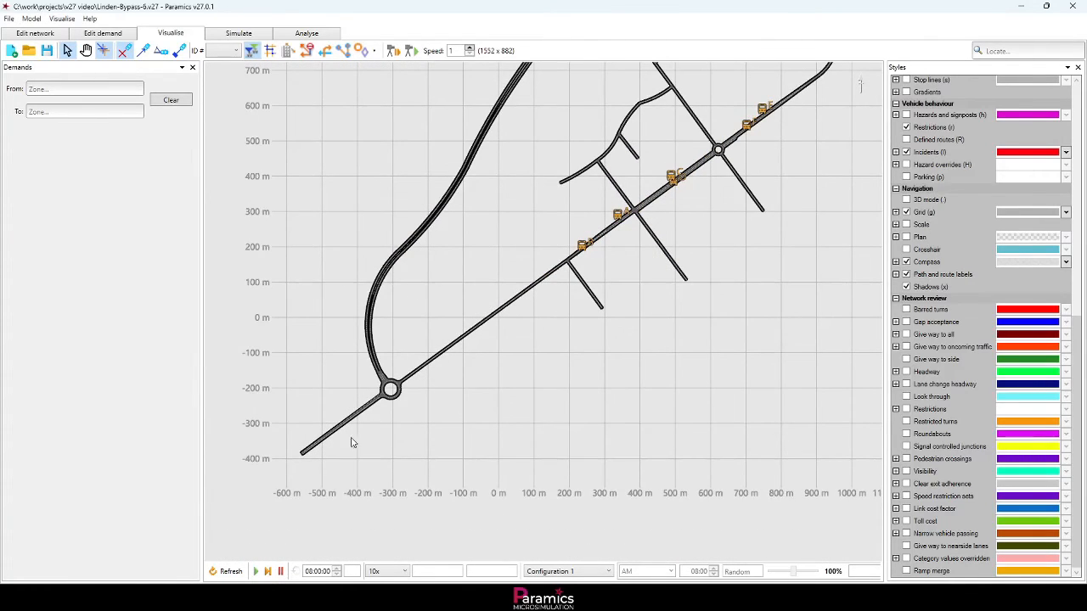
pyautogui.click(104, 88)
pyautogui.write('1')
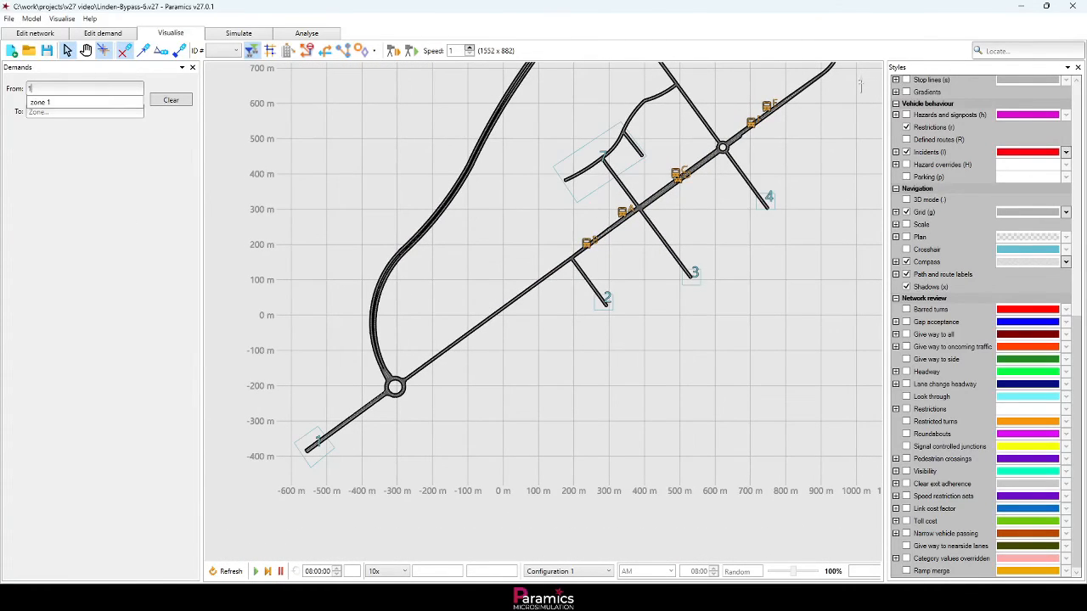
pyautogui.click(102, 101)
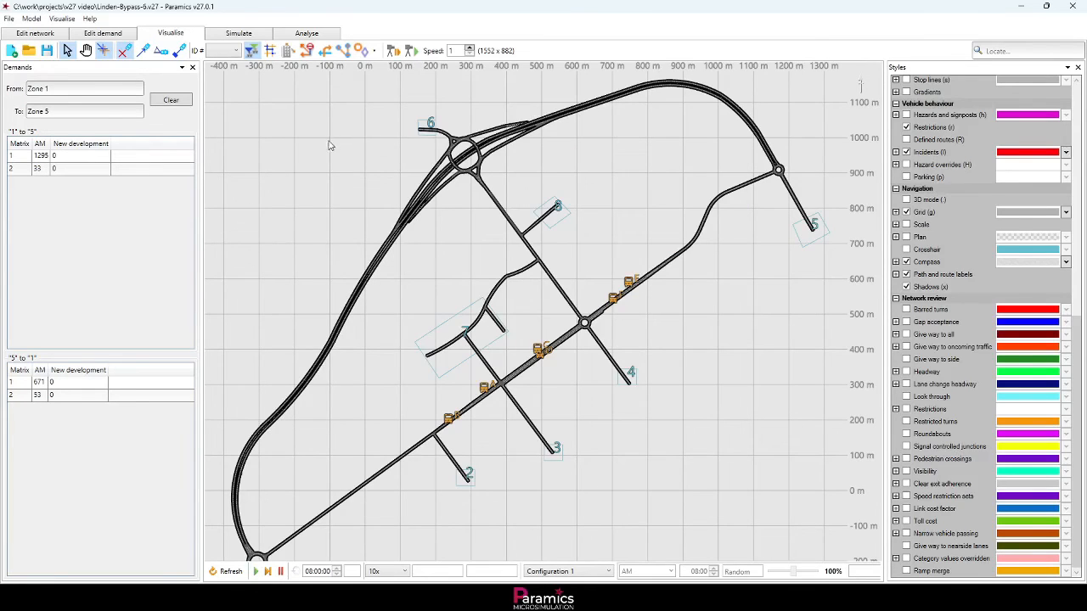
# Rotate the network view around zone 7 and return it to its north-up orientation.
pyautogui.scroll(8, 516, 313)
pyautogui.moveTo(514, 315); pyautogui.dragTo(358, 366)
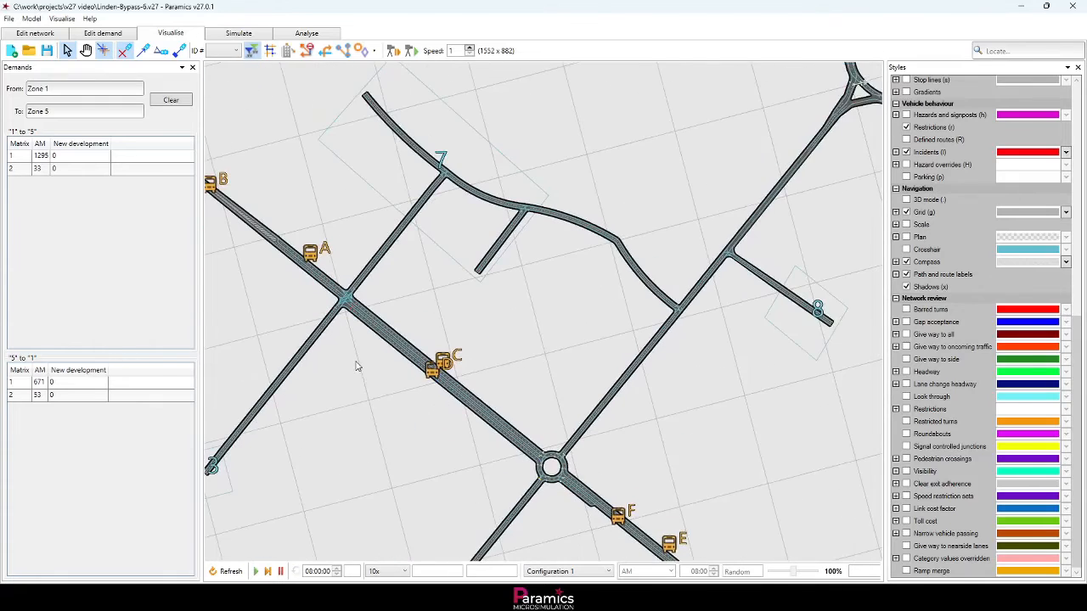
pyautogui.scroll(3, 430, 284)
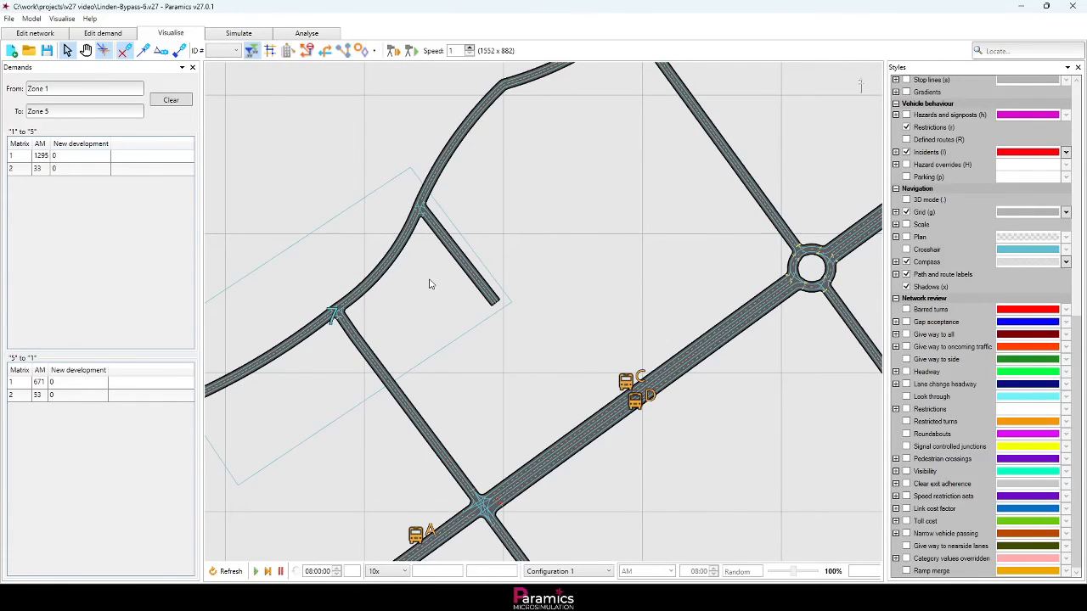
pyautogui.press('Home')
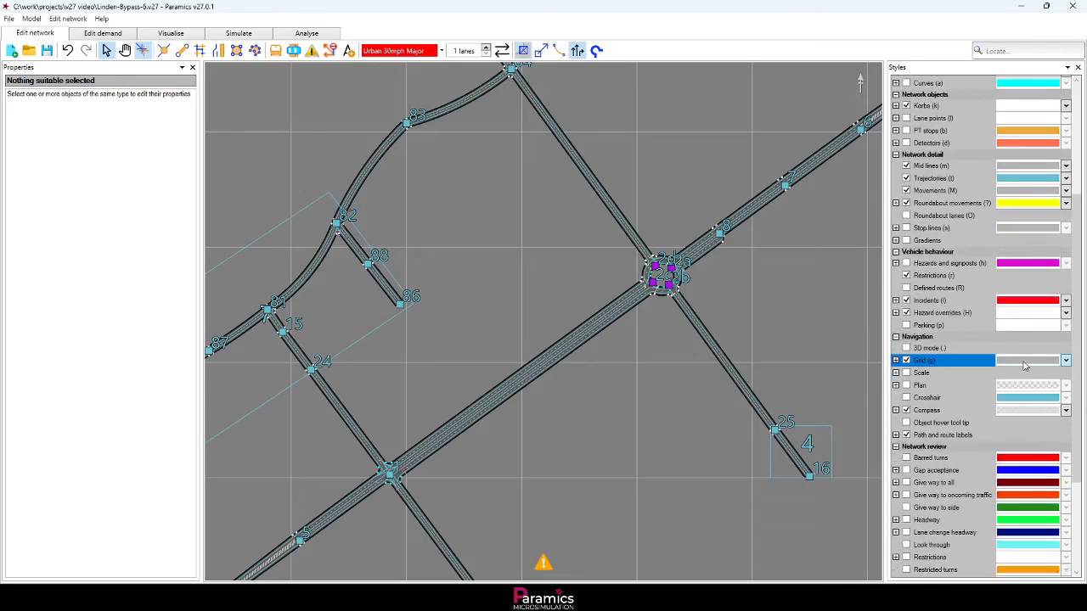
# In network editing, turn on the network review style for overridden category values.
pyautogui.moveTo(911, 359); pyautogui.dragTo(905, 561)
pyautogui.click(906, 559)
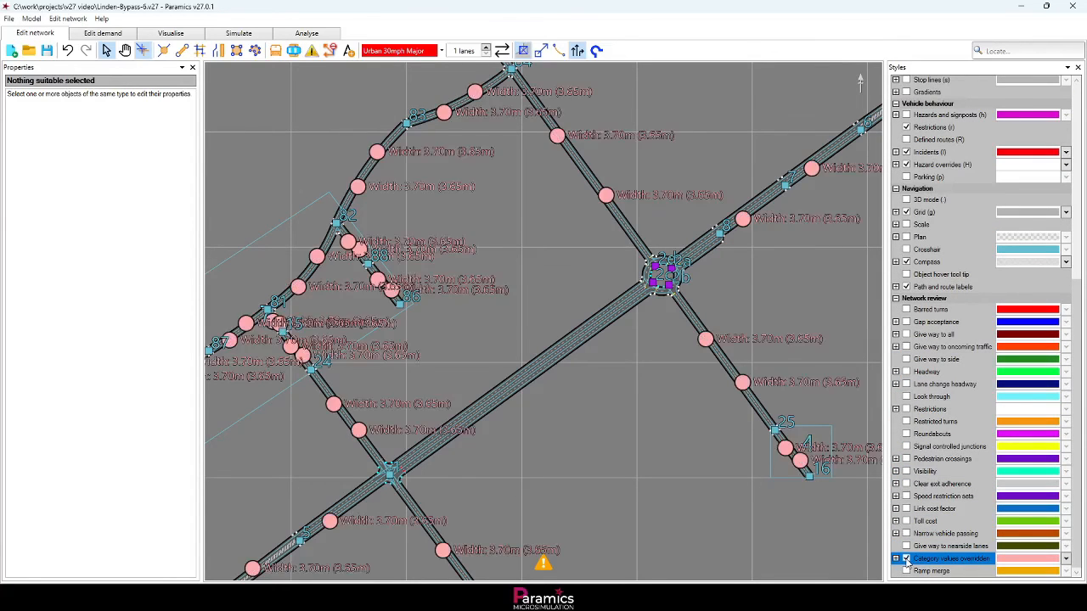
# Set the speed of the two-lane link from node 1 to roundabout node 2c to 50 mph.
pyautogui.click(548, 359)
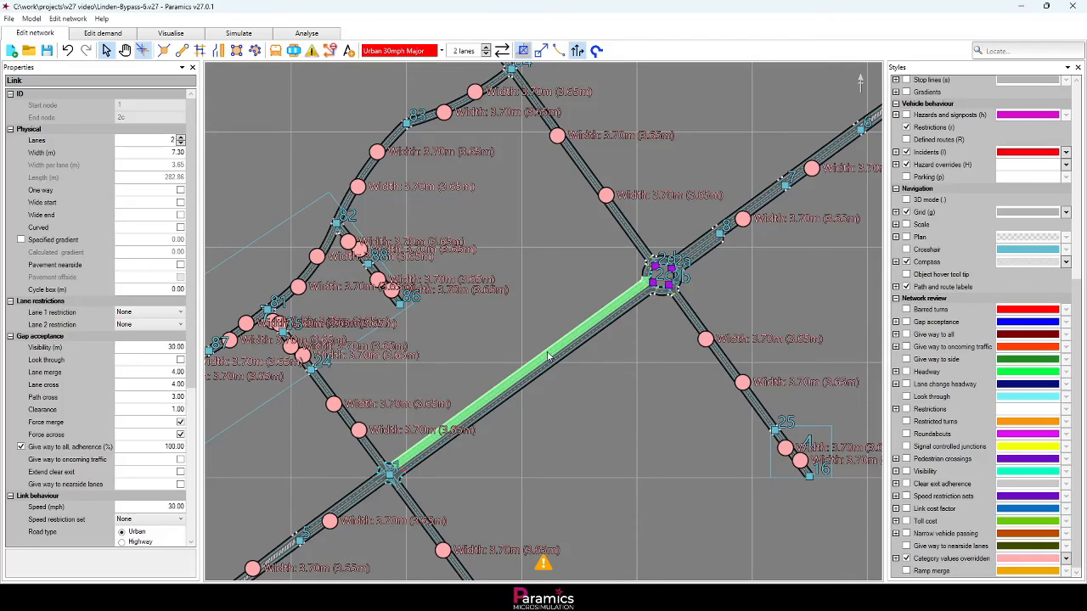
pyautogui.click(147, 348)
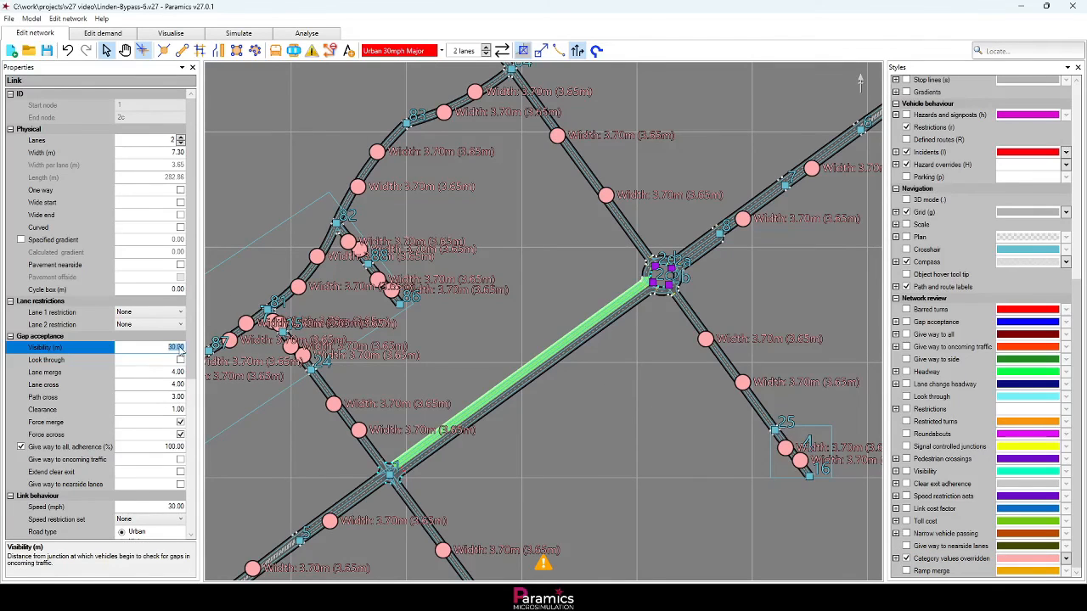
pyautogui.scroll(-2, 125, 369)
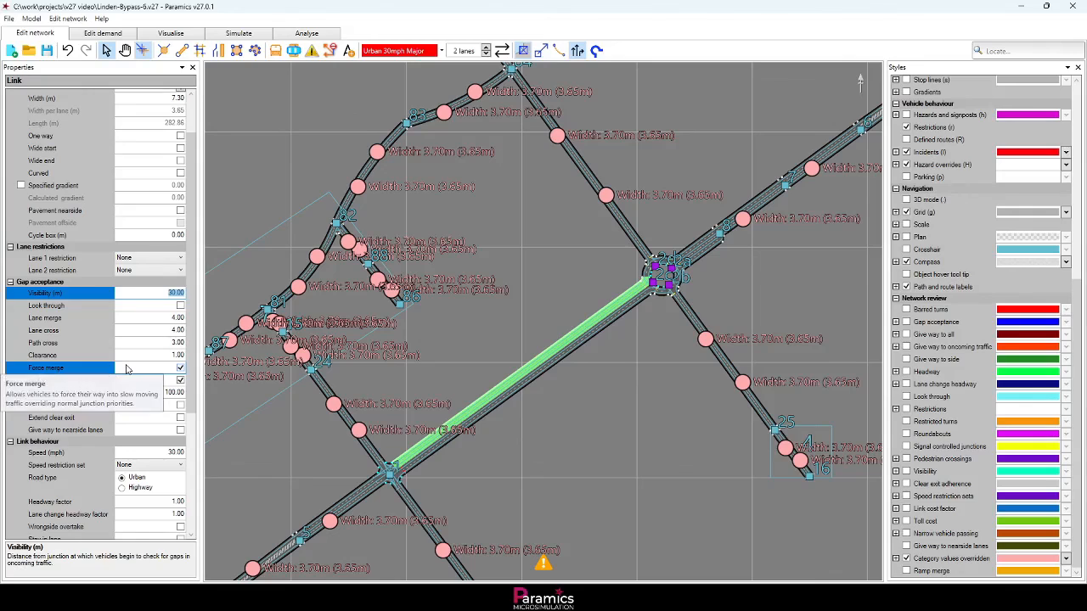
pyautogui.scroll(3, 125, 369)
pyautogui.scroll(-4, 126, 368)
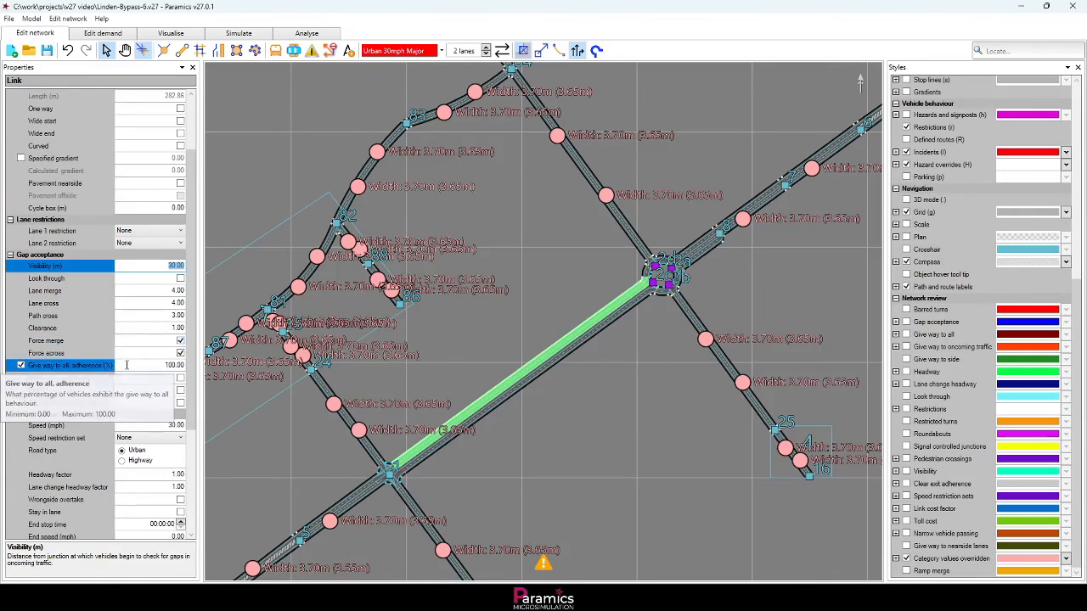
pyautogui.click(157, 426)
pyautogui.write('50')
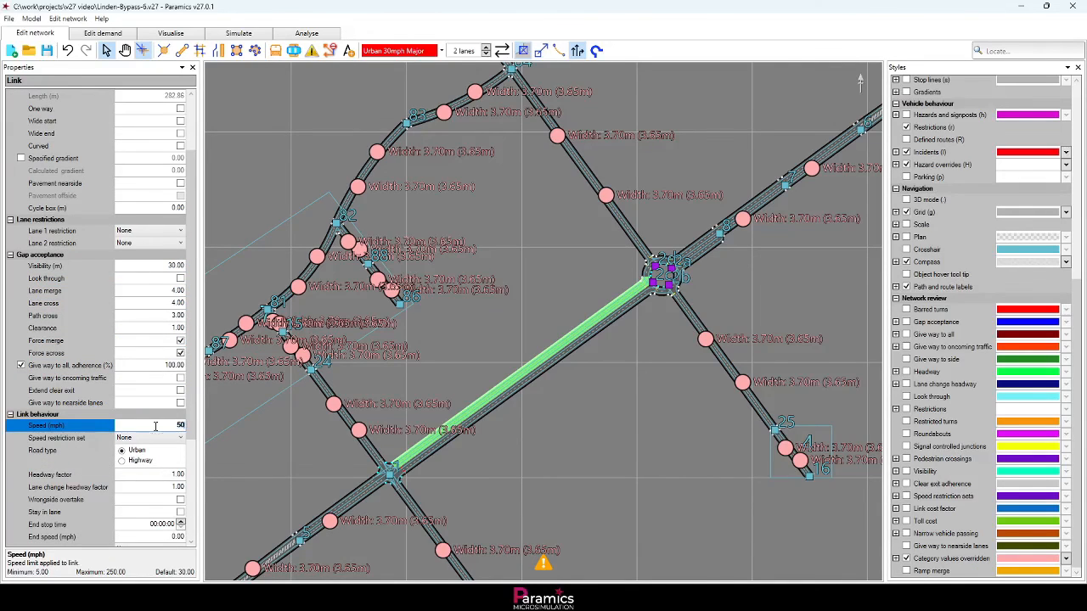
pyautogui.press('Tab')
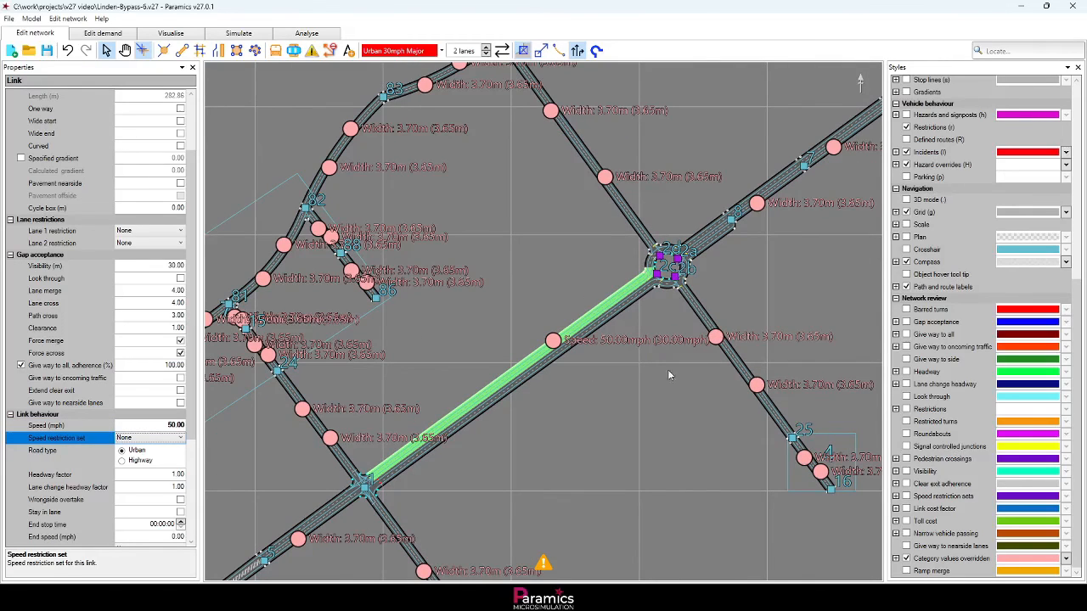
# Turn on the Visibility review style, turn off the overridden category values, and inspect the roundabout approaches.
pyautogui.click(906, 472)
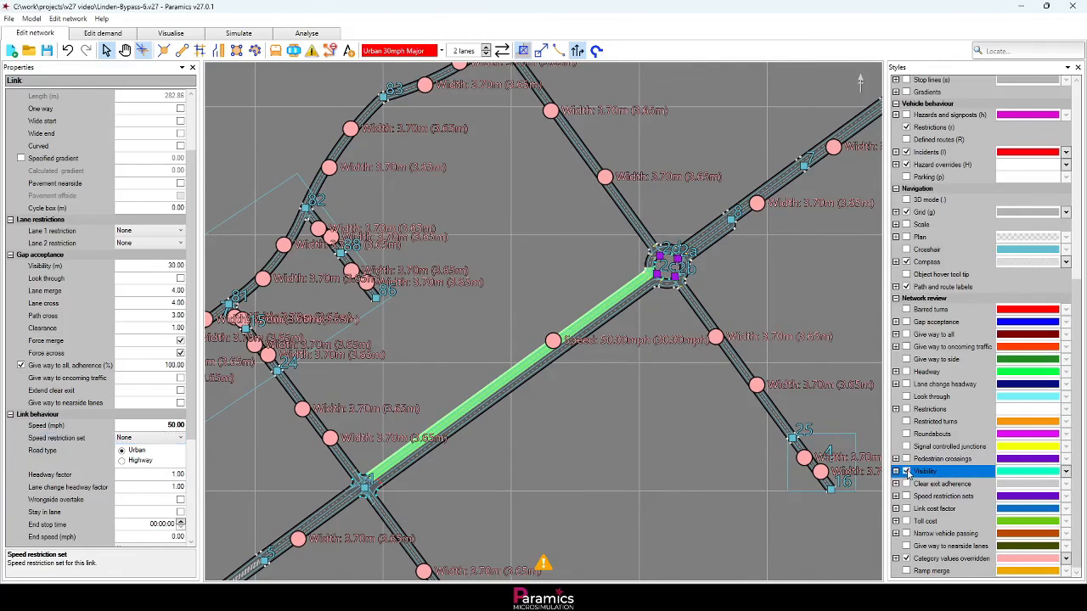
pyautogui.click(702, 361)
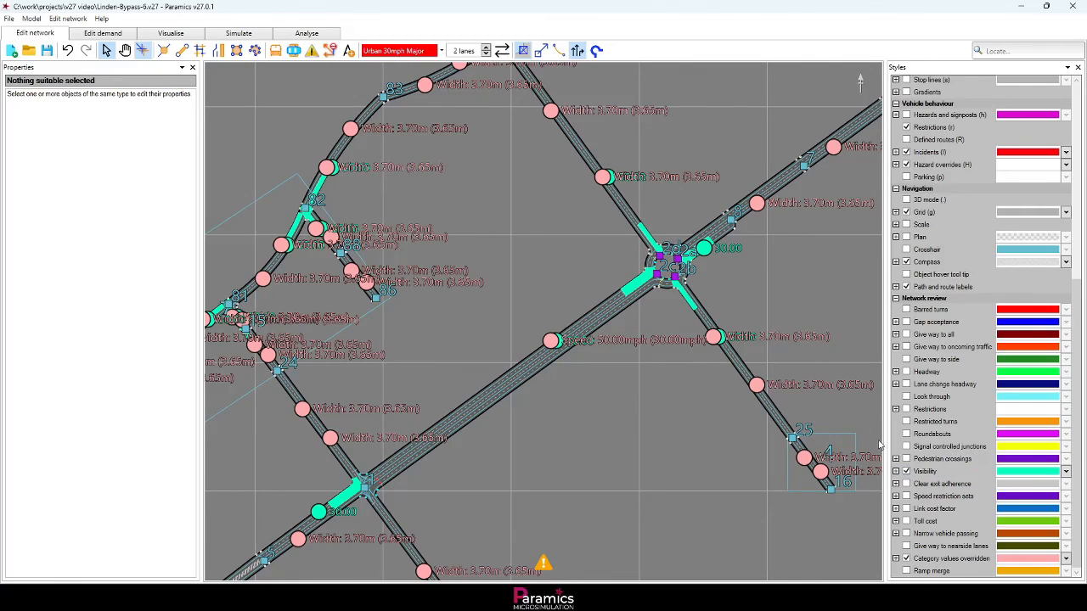
pyautogui.click(906, 559)
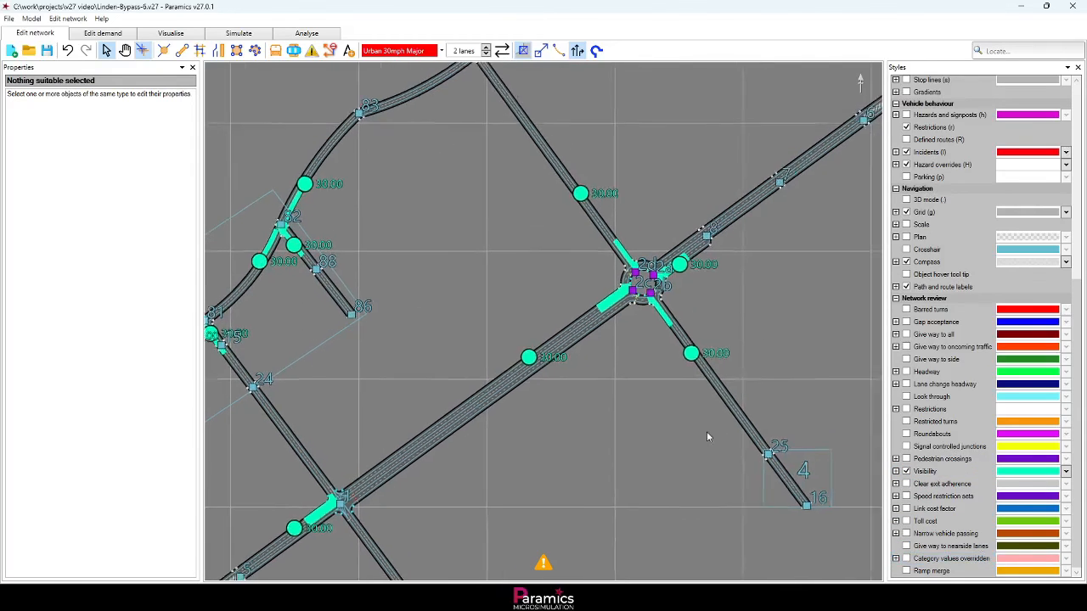
pyautogui.scroll(5, 680, 434)
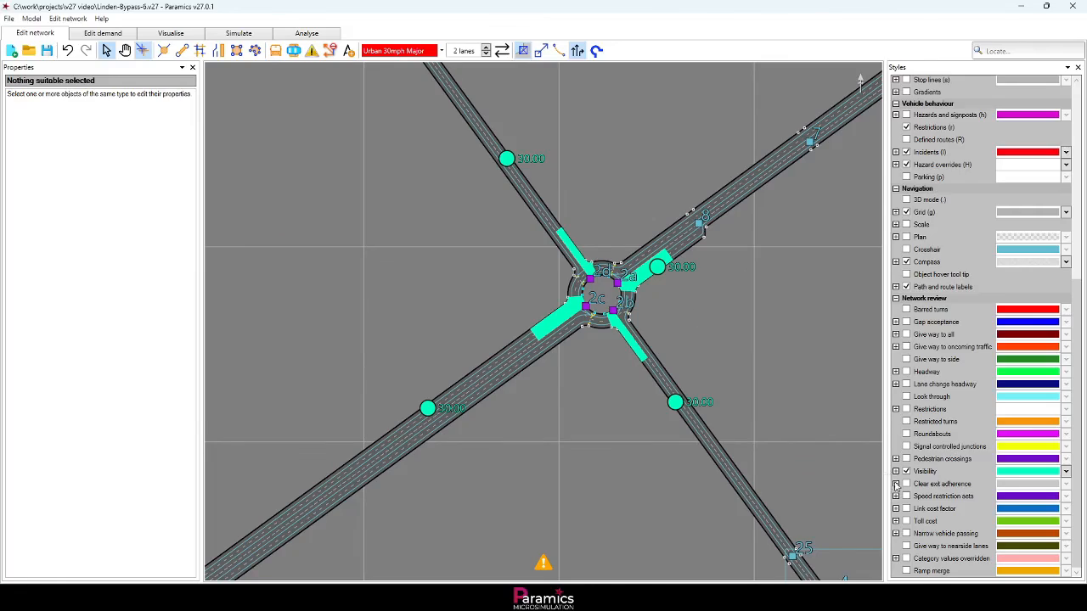